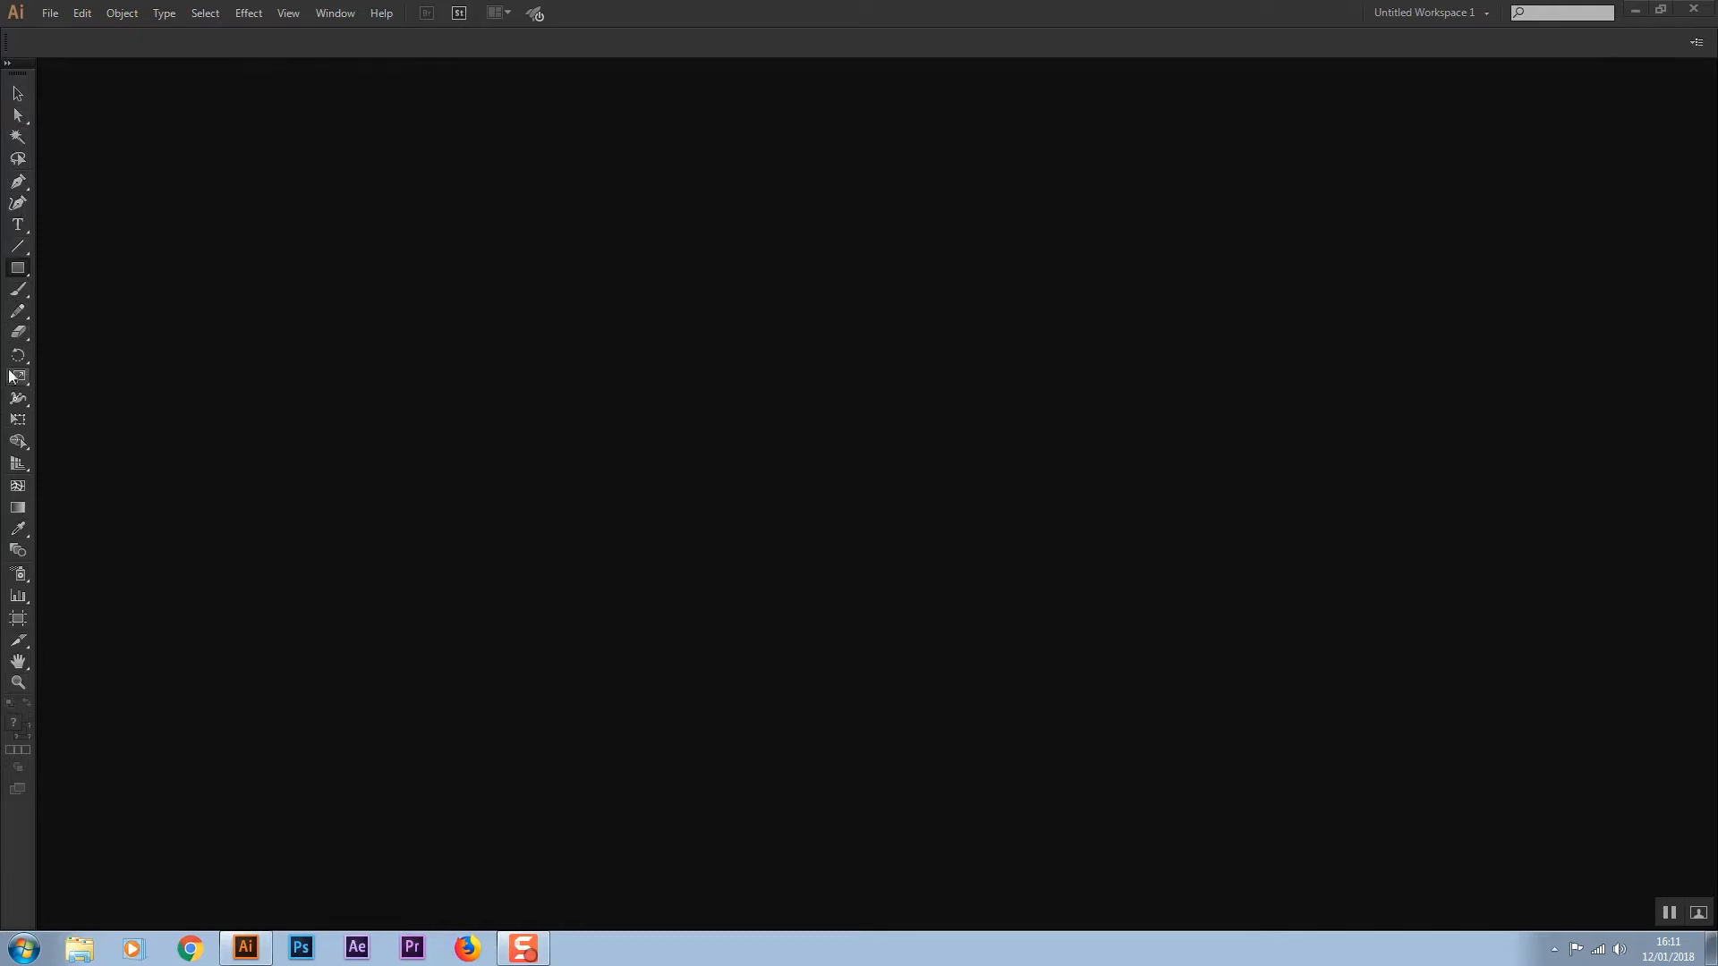
# Switch the workspace to Essentials
pyautogui.click(18, 289)
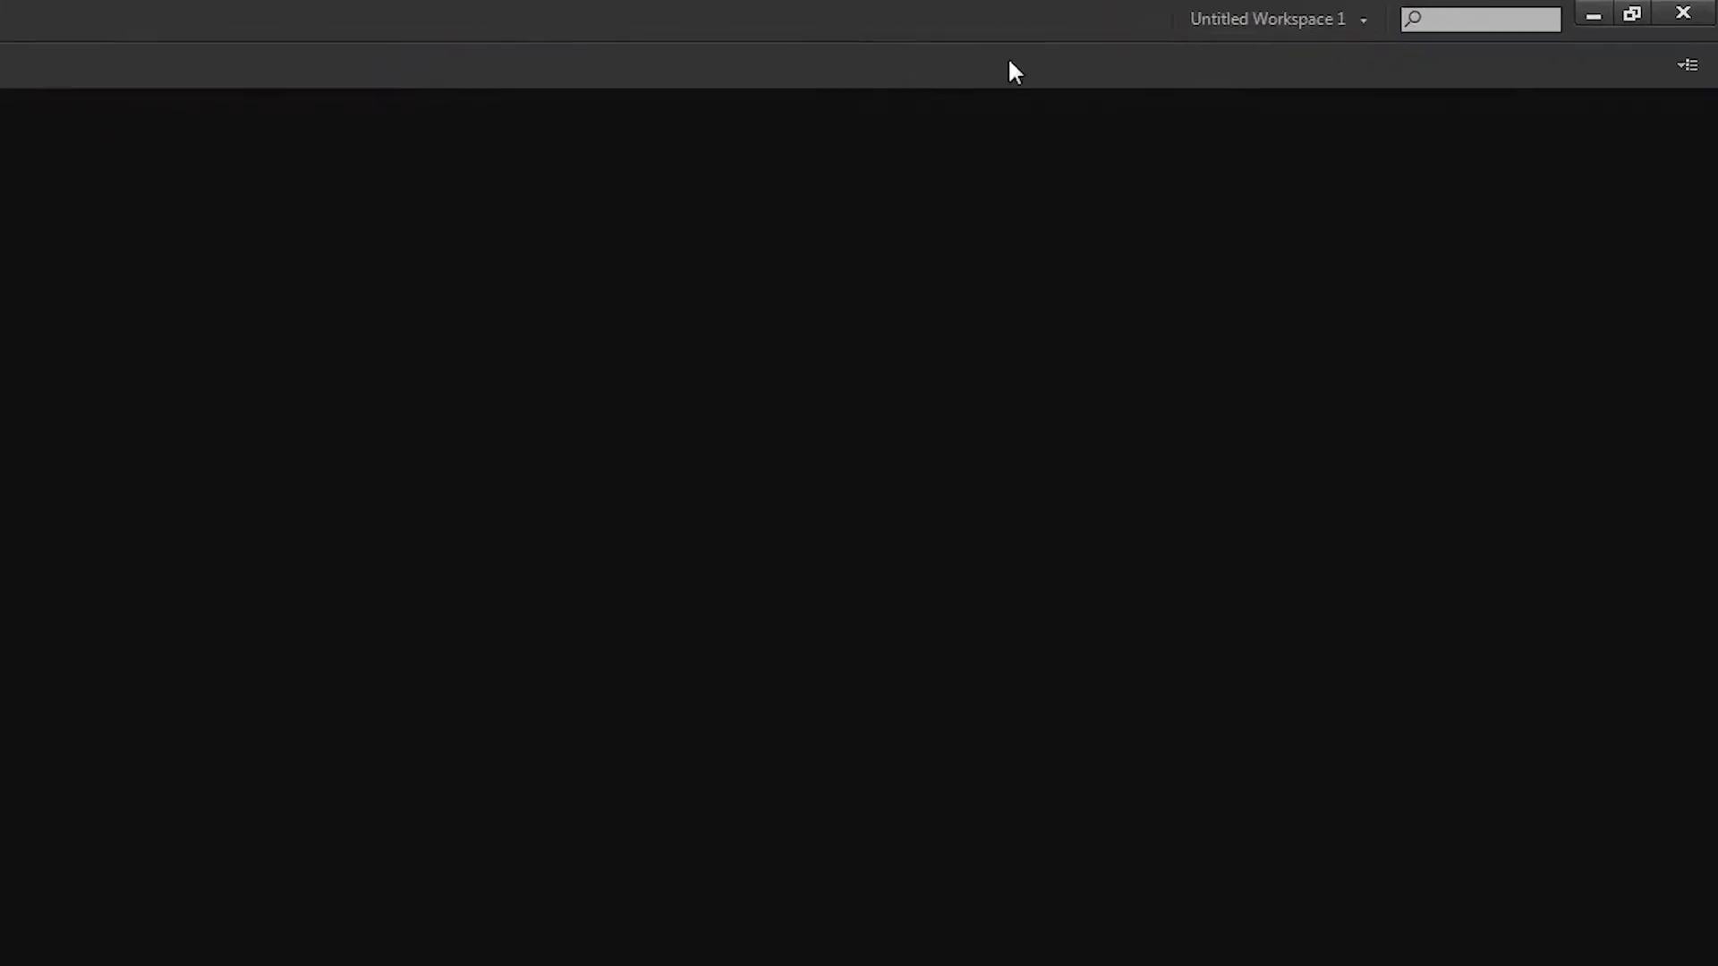
pyautogui.click(1338, 16)
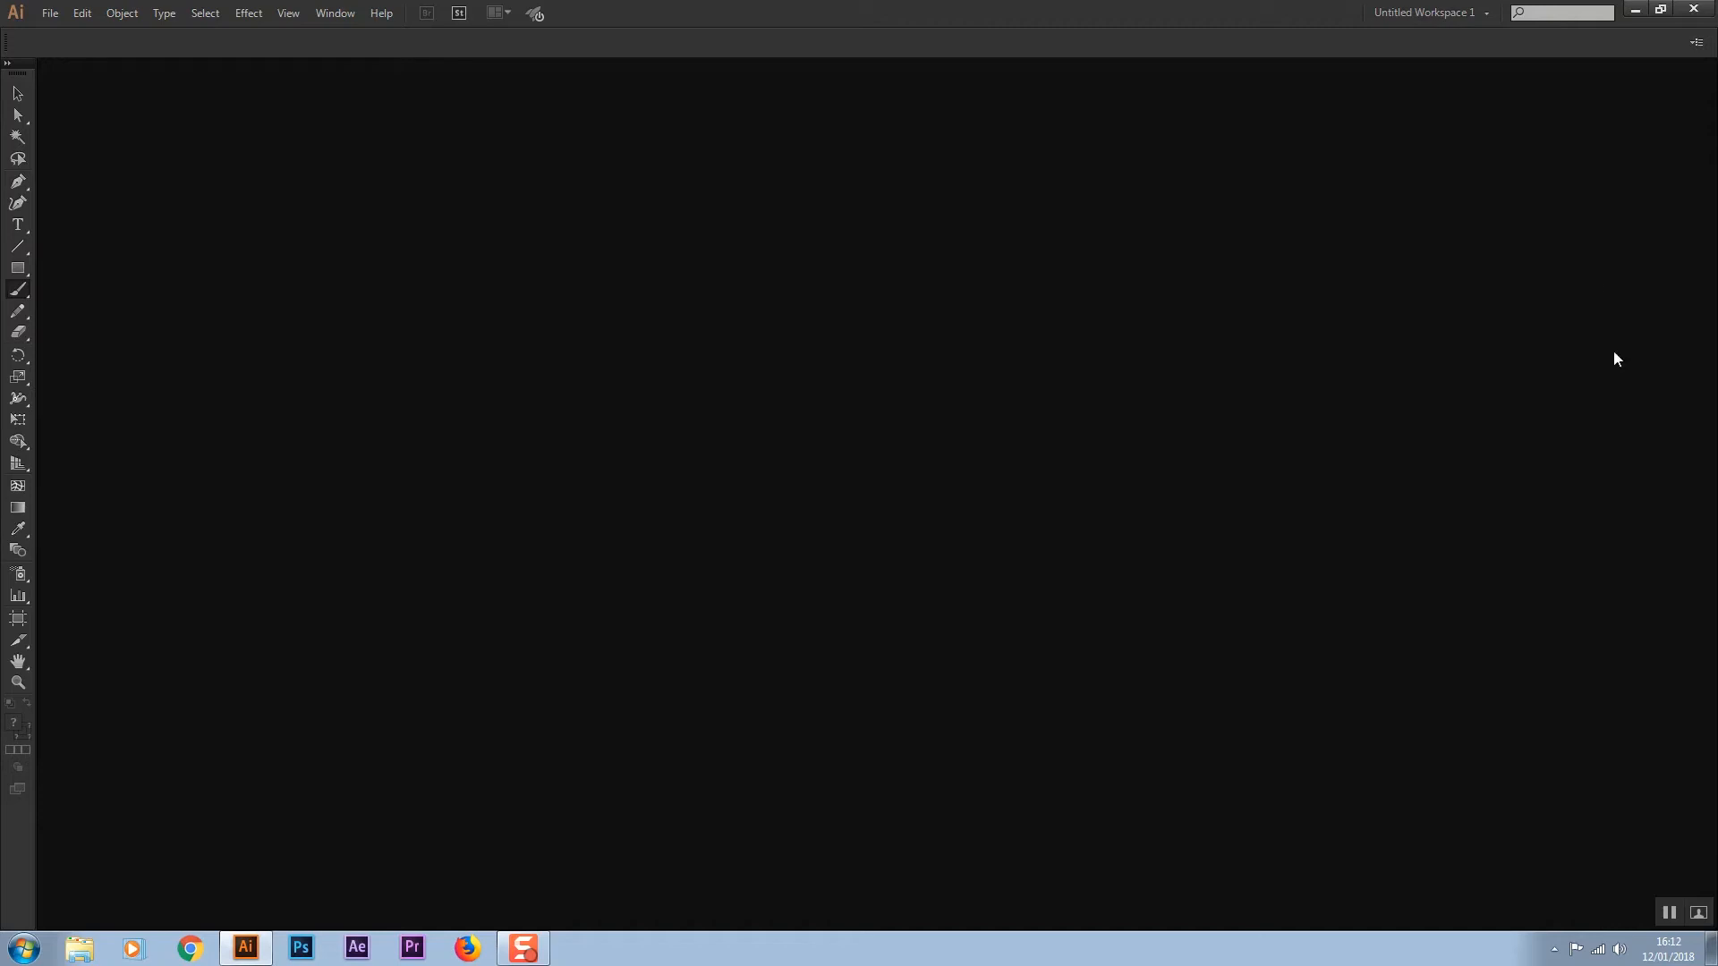
pyautogui.click(1428, 13)
pyautogui.click(1419, 11)
pyautogui.click(336, 13)
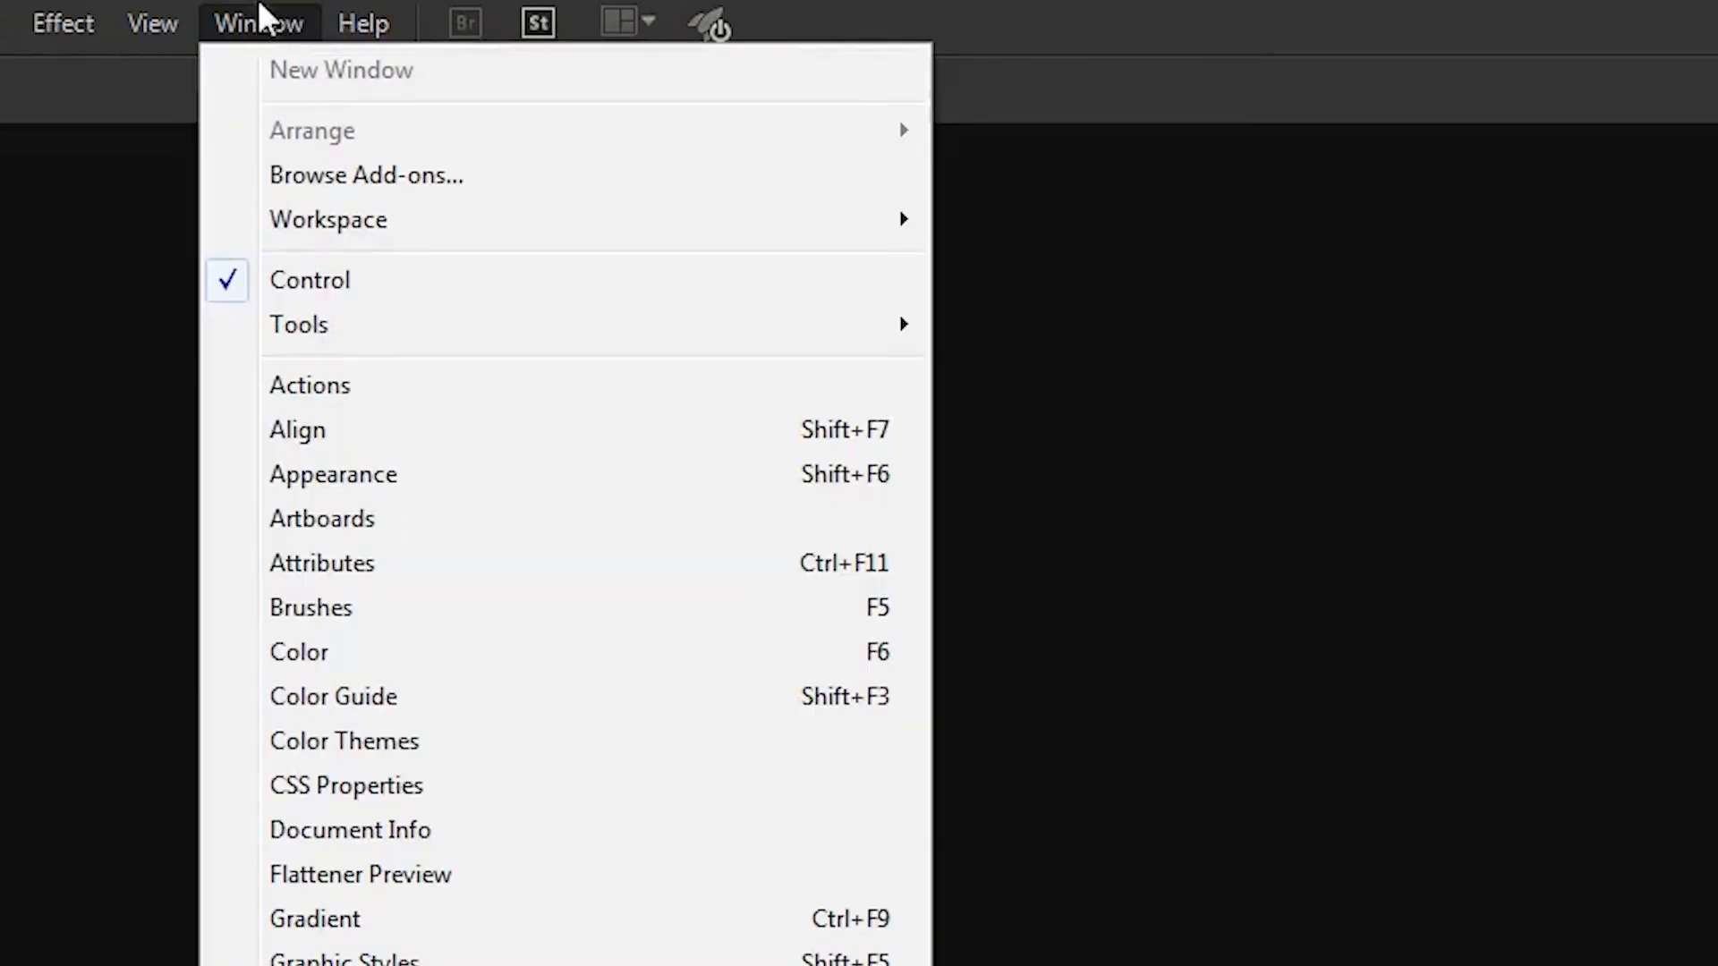
pyautogui.moveTo(319, 217)
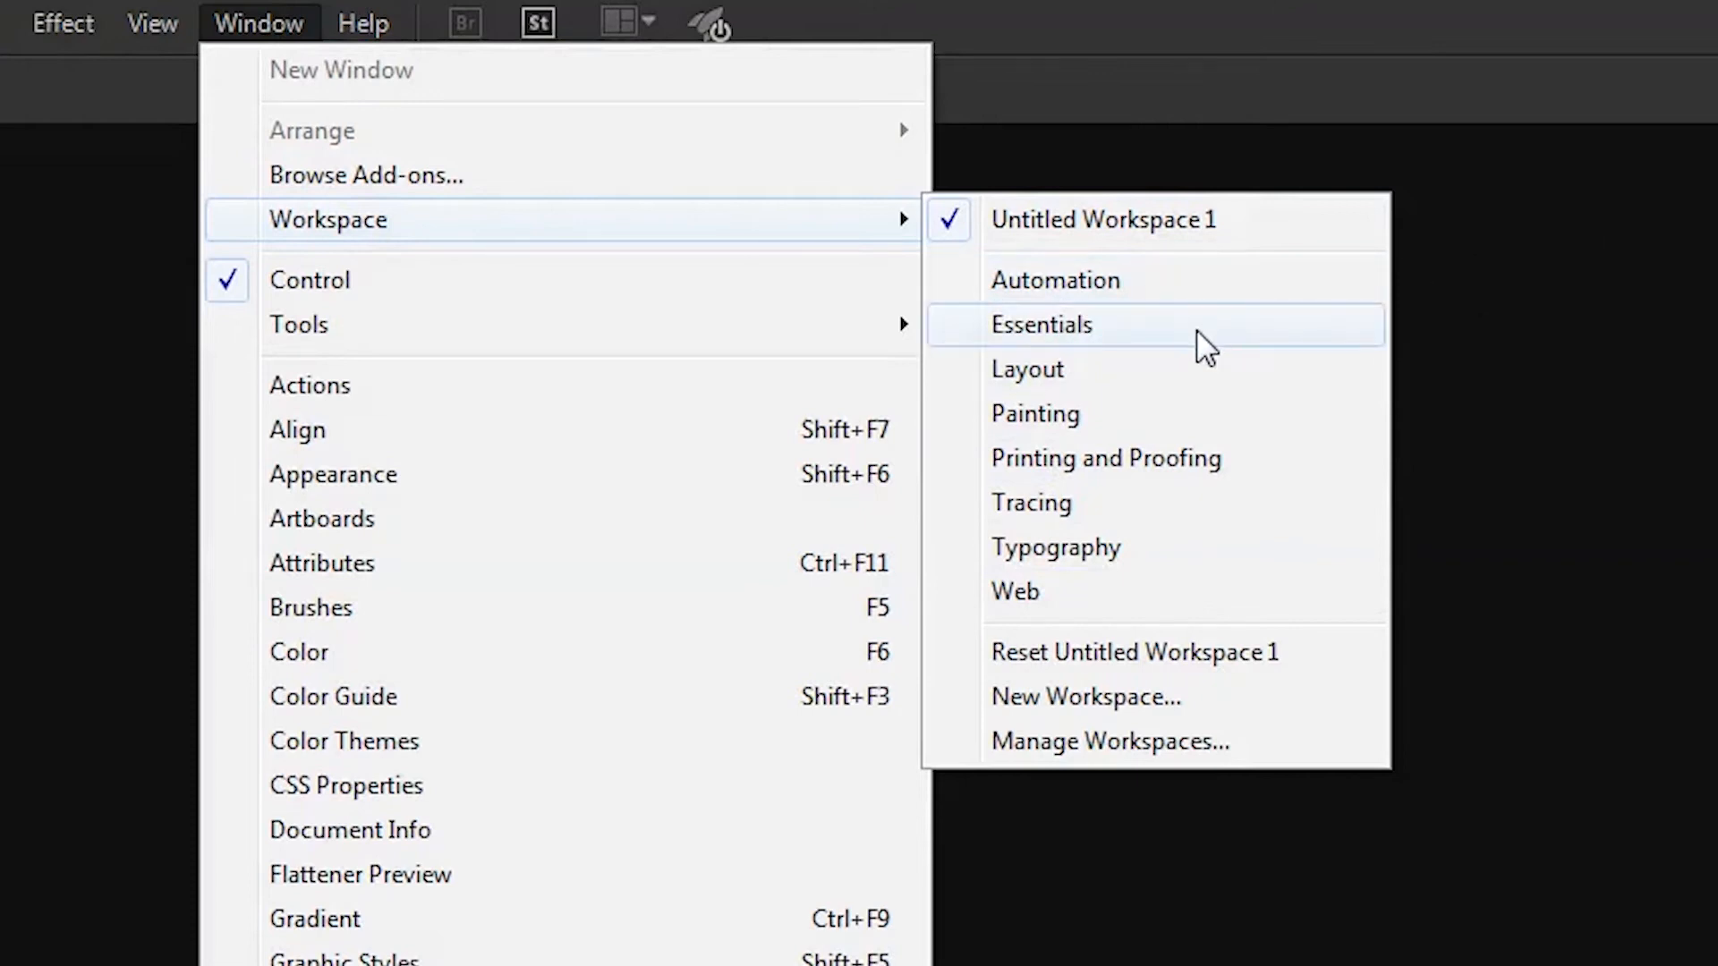
pyautogui.click(1194, 327)
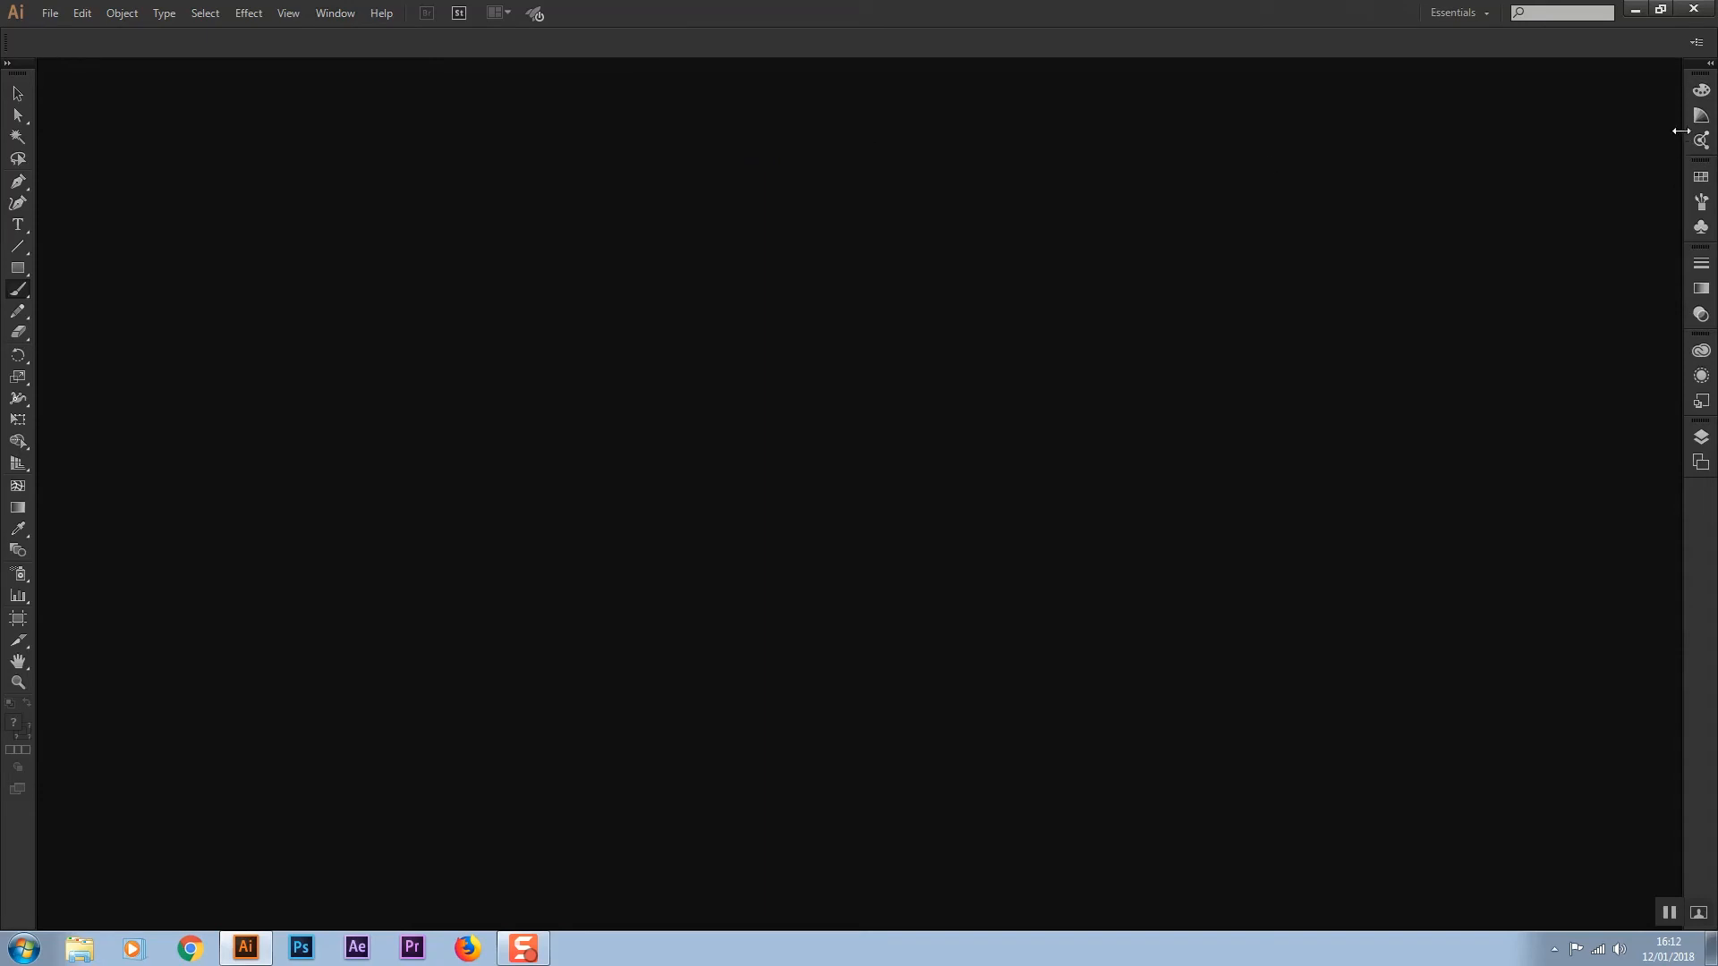
# Expand the docked panel stack and browse through each tab of the Color, Swatches, Stroke and Libraries groups
pyautogui.click(1710, 64)
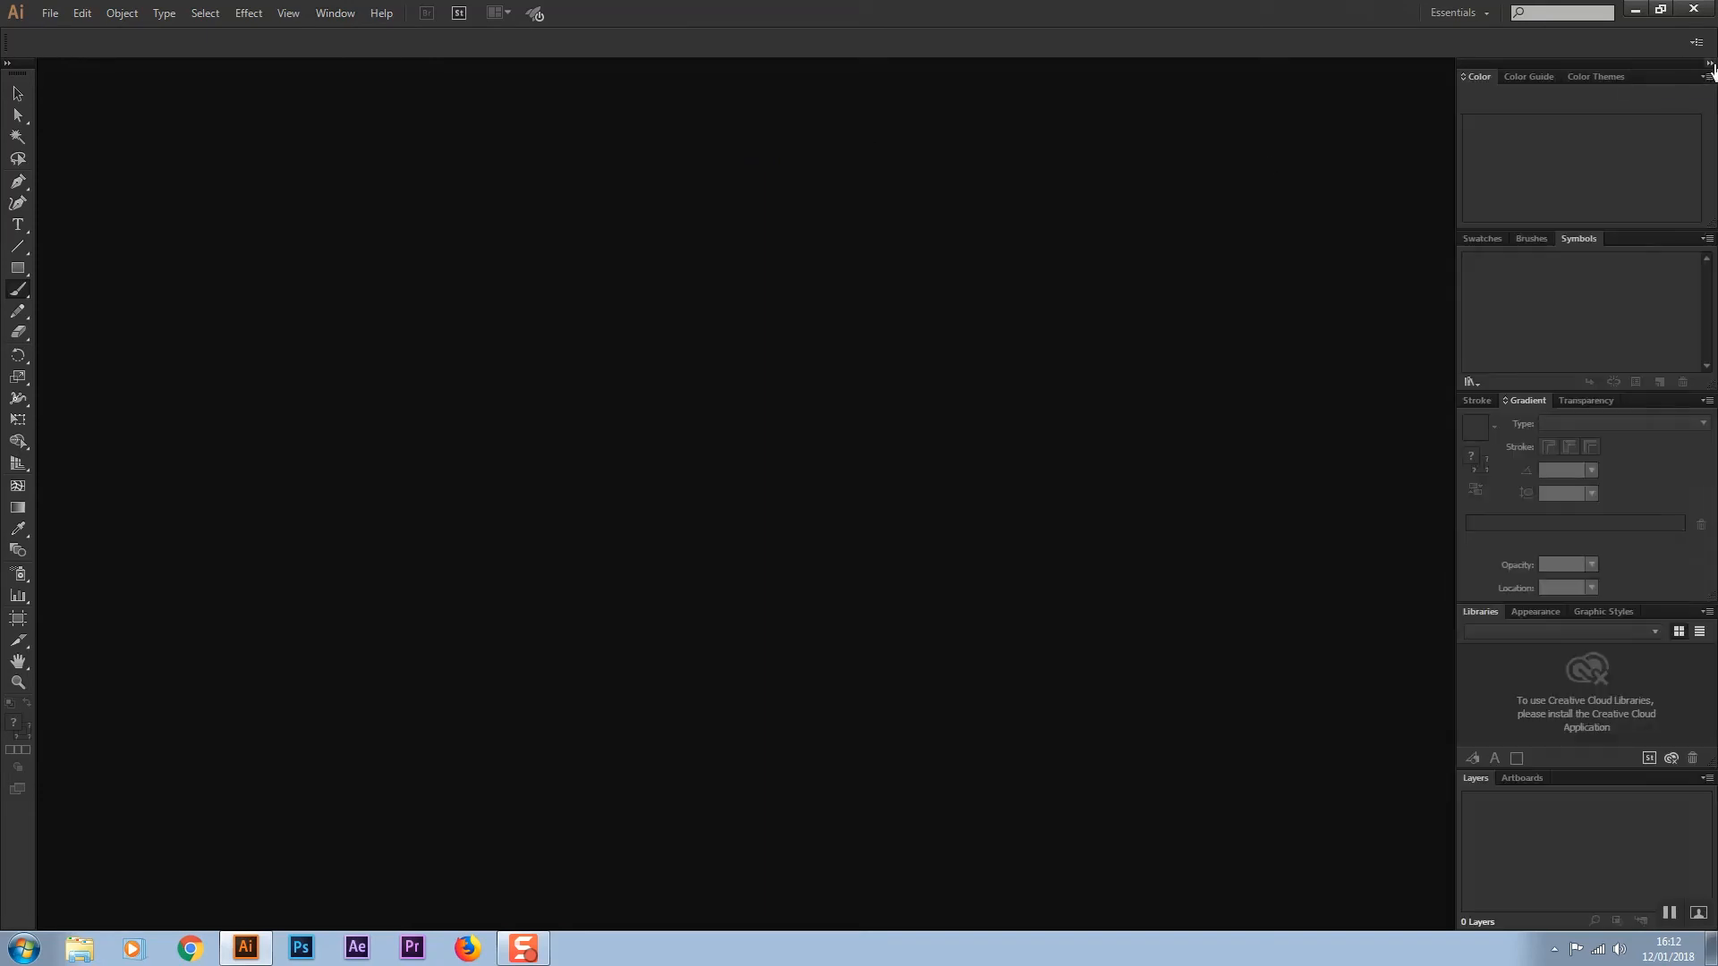
pyautogui.click(1525, 77)
pyautogui.click(1581, 77)
pyautogui.click(1480, 77)
pyautogui.click(1485, 239)
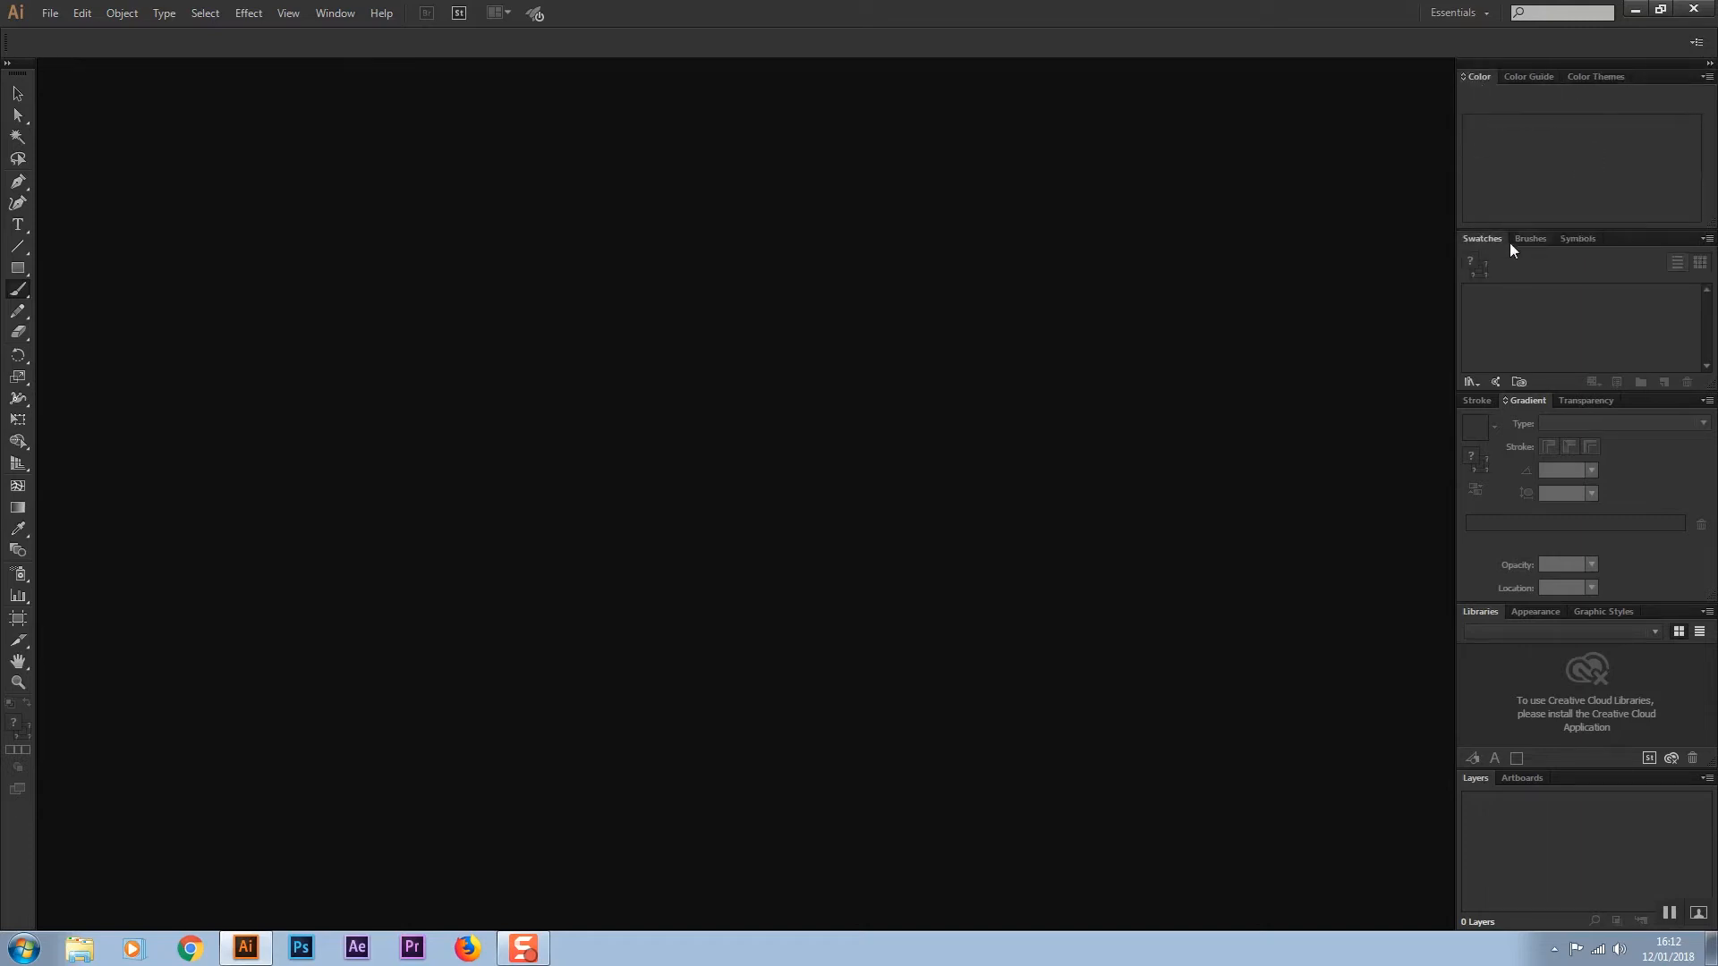
pyautogui.click(1528, 238)
pyautogui.click(1578, 238)
pyautogui.click(1484, 406)
pyautogui.click(1559, 401)
pyautogui.click(1511, 398)
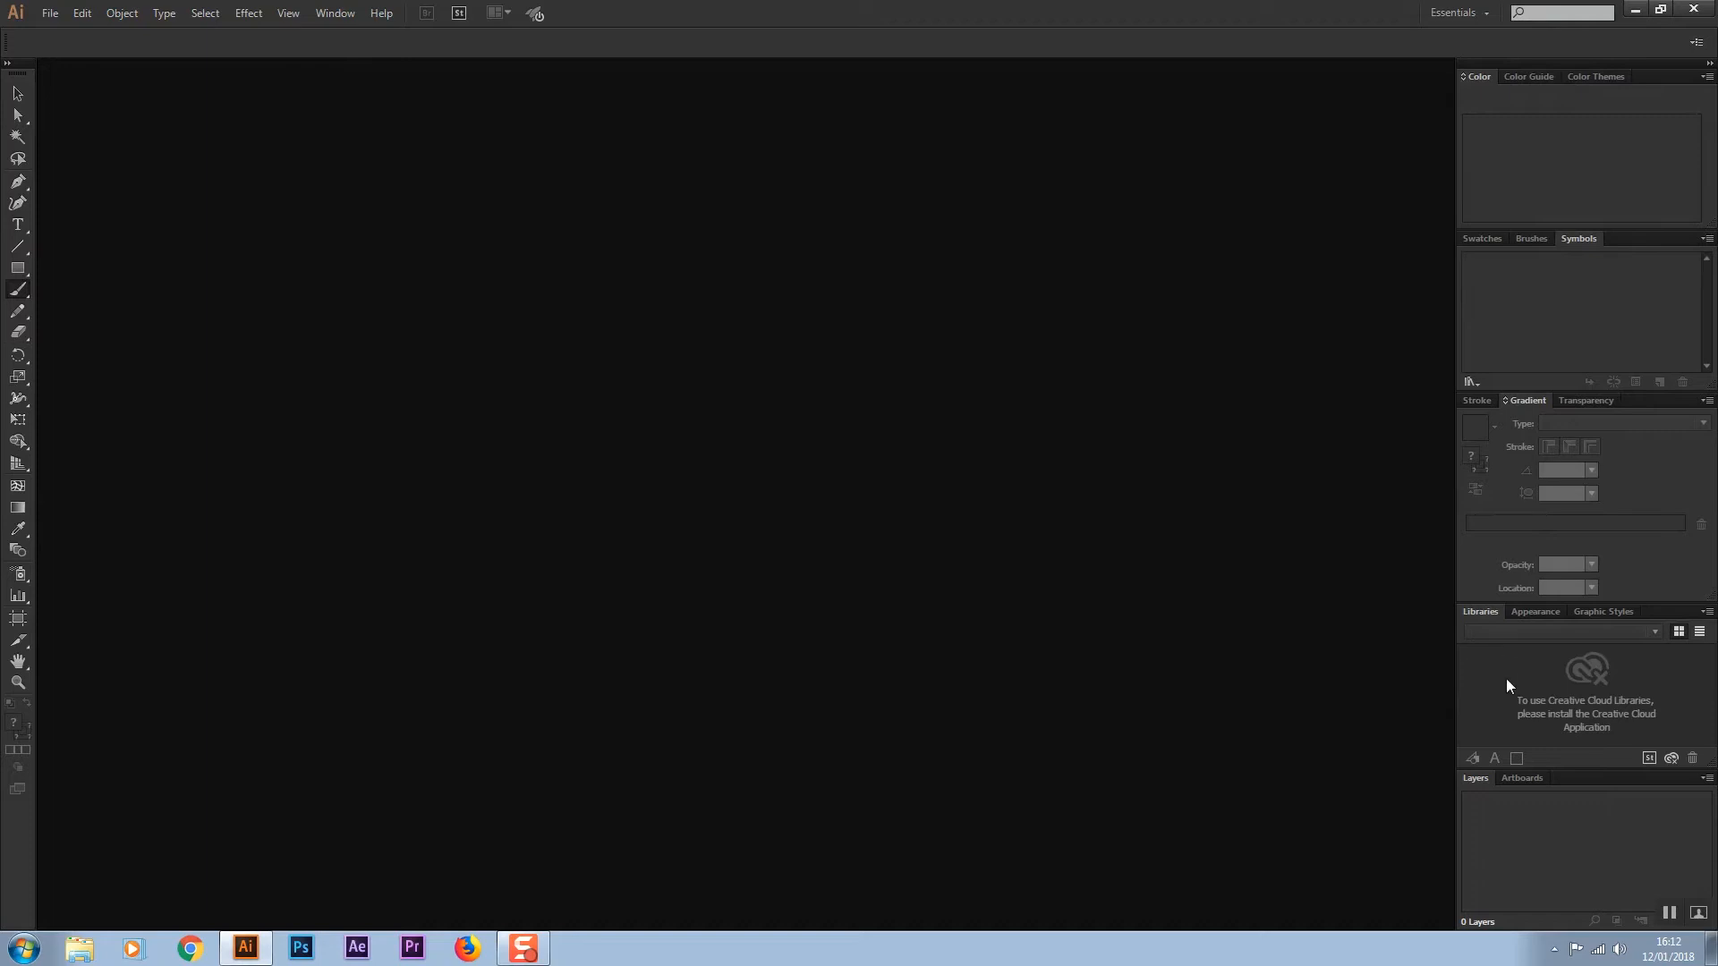
pyautogui.click(1484, 400)
pyautogui.click(1539, 399)
pyautogui.click(1592, 403)
pyautogui.click(1531, 240)
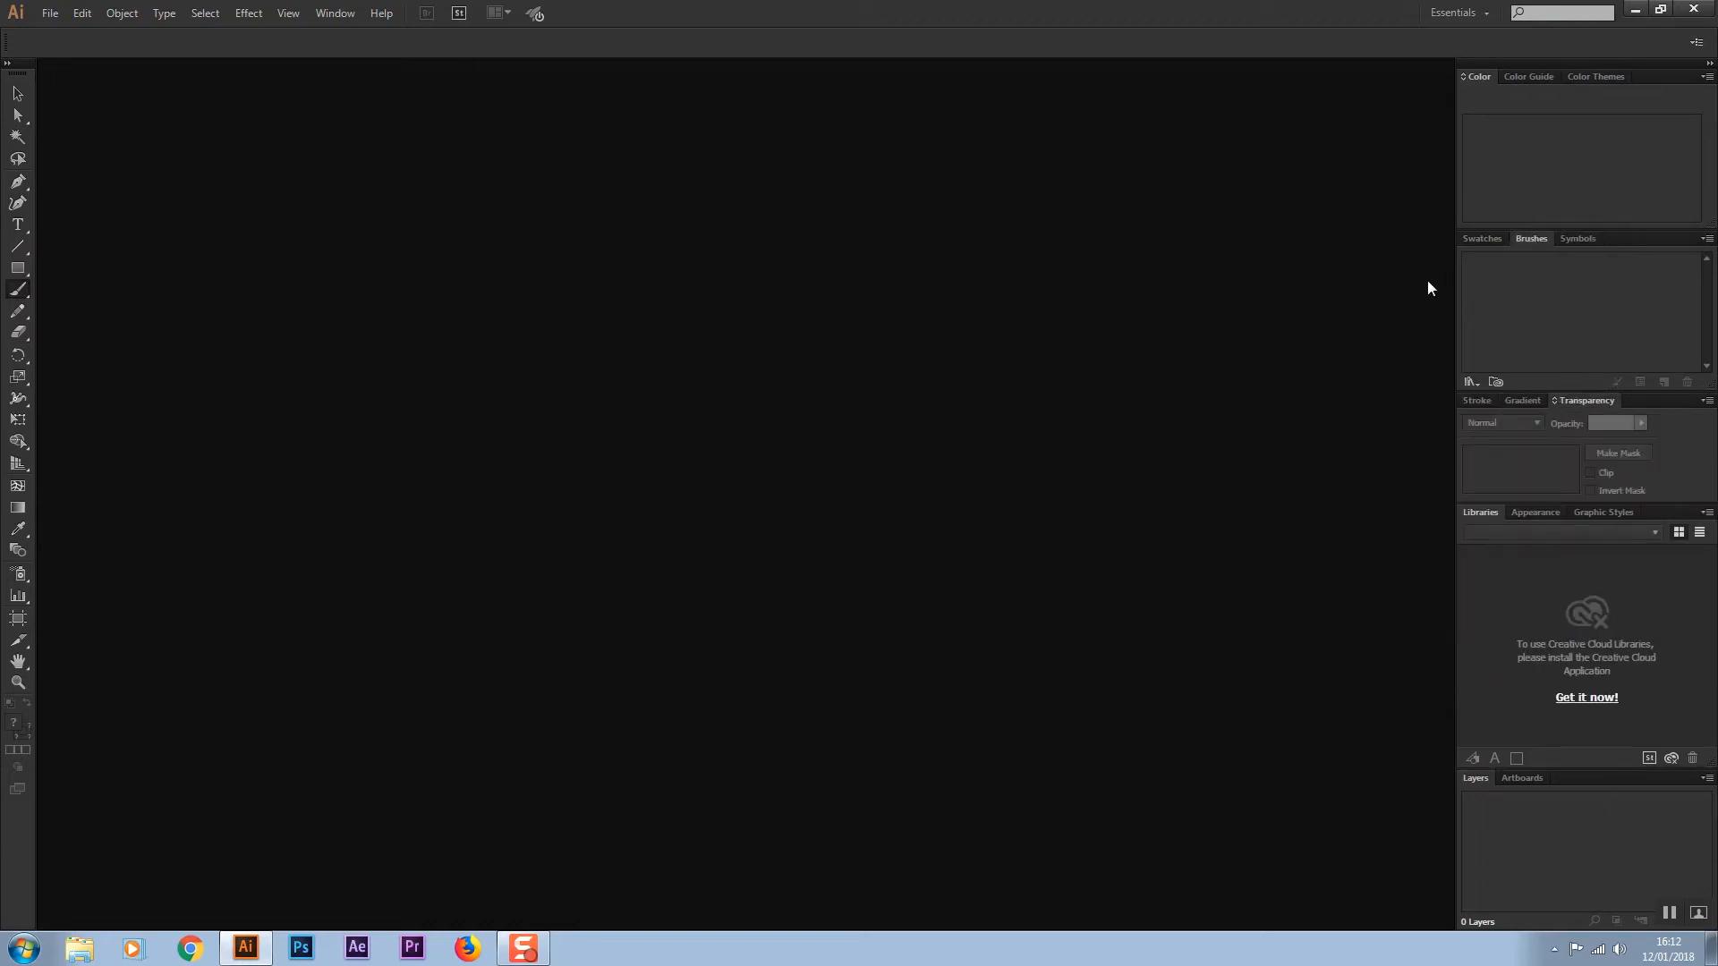
# Float the docked panel stack and close the Color Themes, Color Guide and Color panels
pyautogui.moveTo(1674, 67); pyautogui.dragTo(1193, 281)
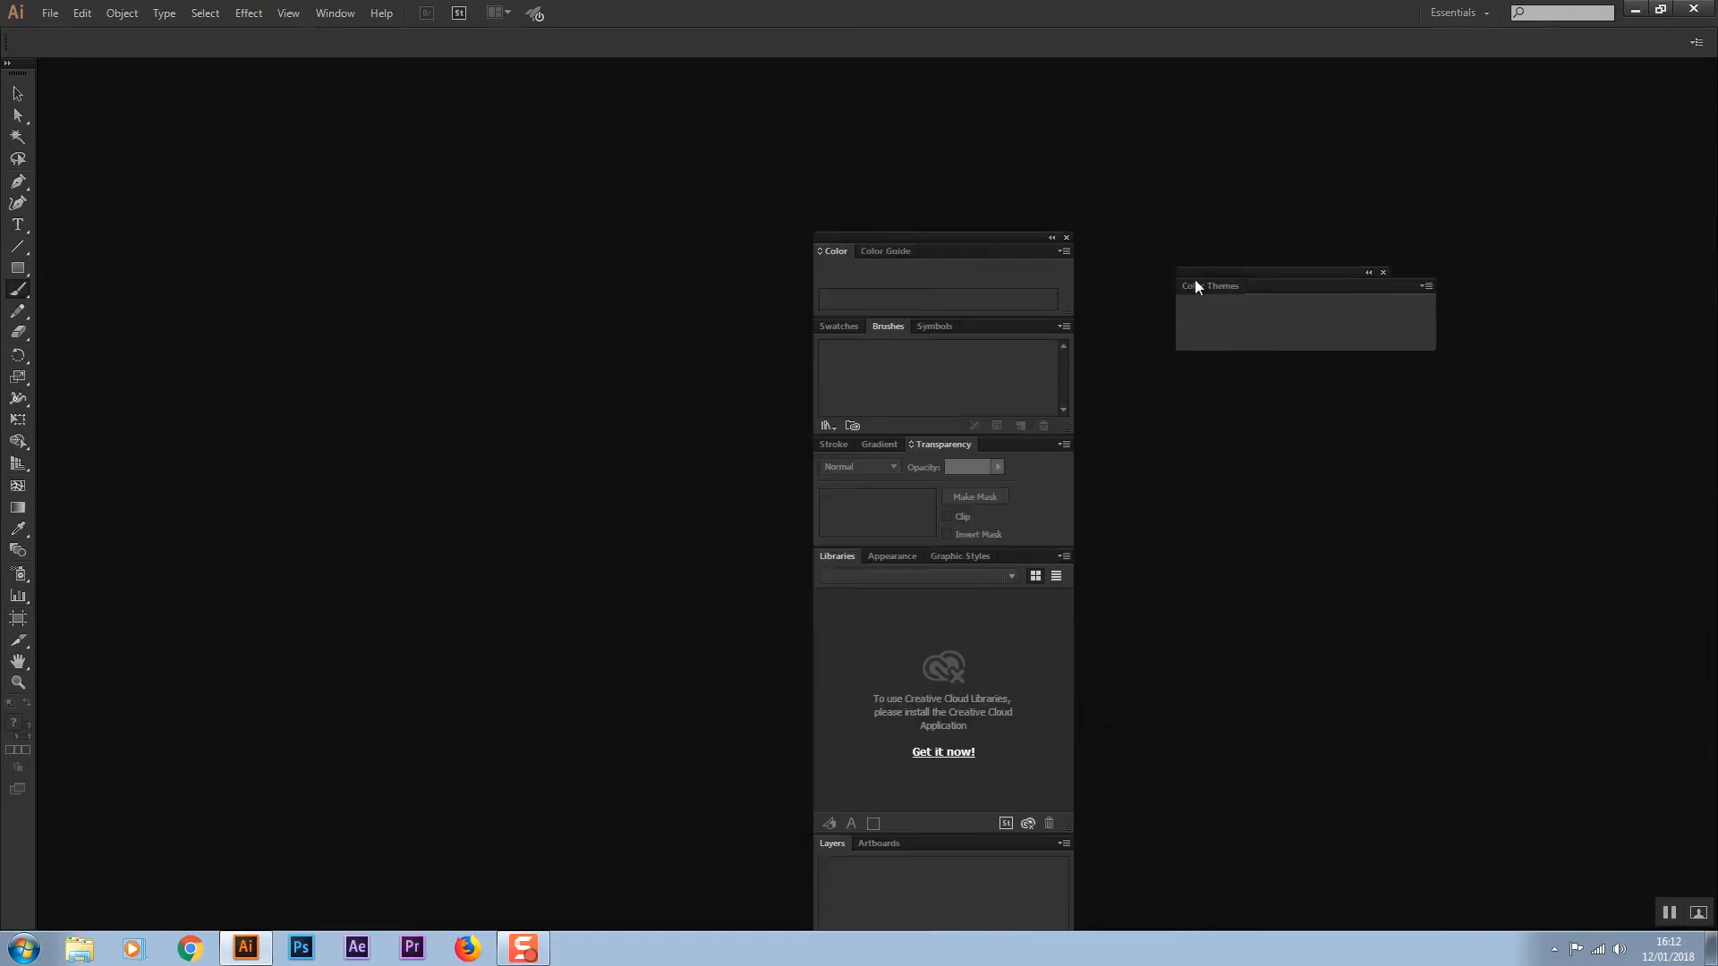
pyautogui.click(1382, 272)
pyautogui.moveTo(875, 252); pyautogui.dragTo(1295, 299)
pyautogui.click(1477, 282)
pyautogui.moveTo(836, 251); pyautogui.dragTo(1304, 313)
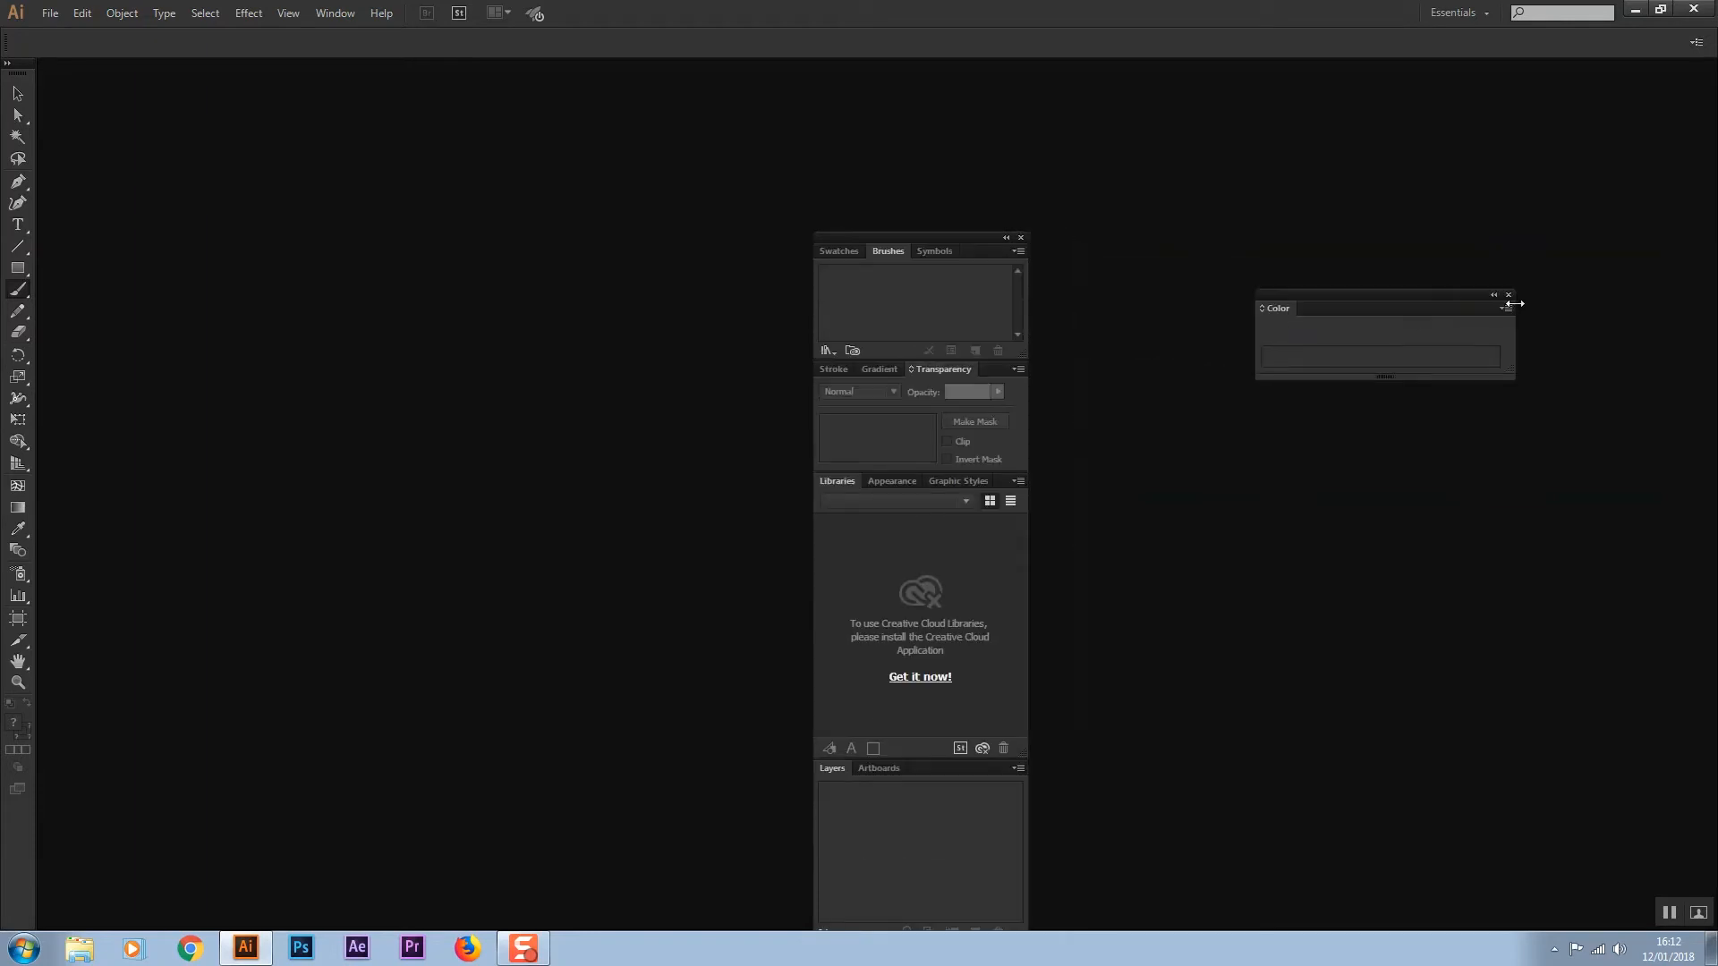
pyautogui.click(1510, 296)
# Close the Brushes, Symbols, Swatches and remaining panels, including the whole floating stack, leaving an empty workspace
pyautogui.moveTo(885, 253); pyautogui.dragTo(1319, 278)
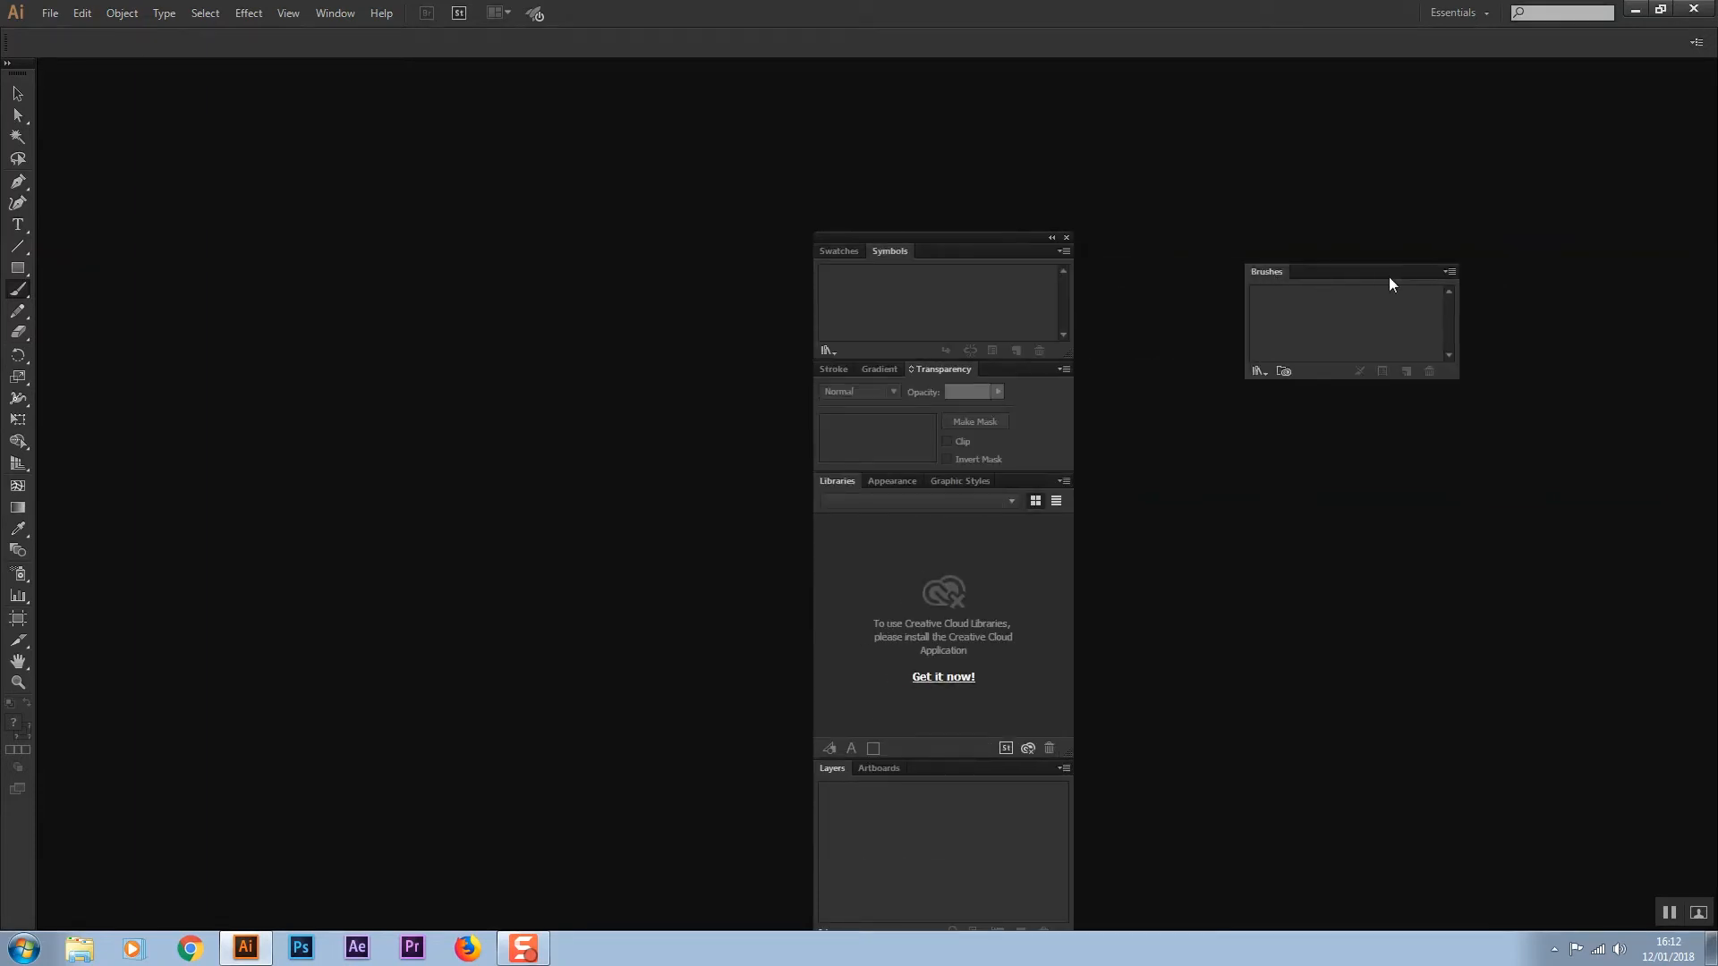
pyautogui.click(1444, 262)
pyautogui.moveTo(886, 251); pyautogui.dragTo(1309, 274)
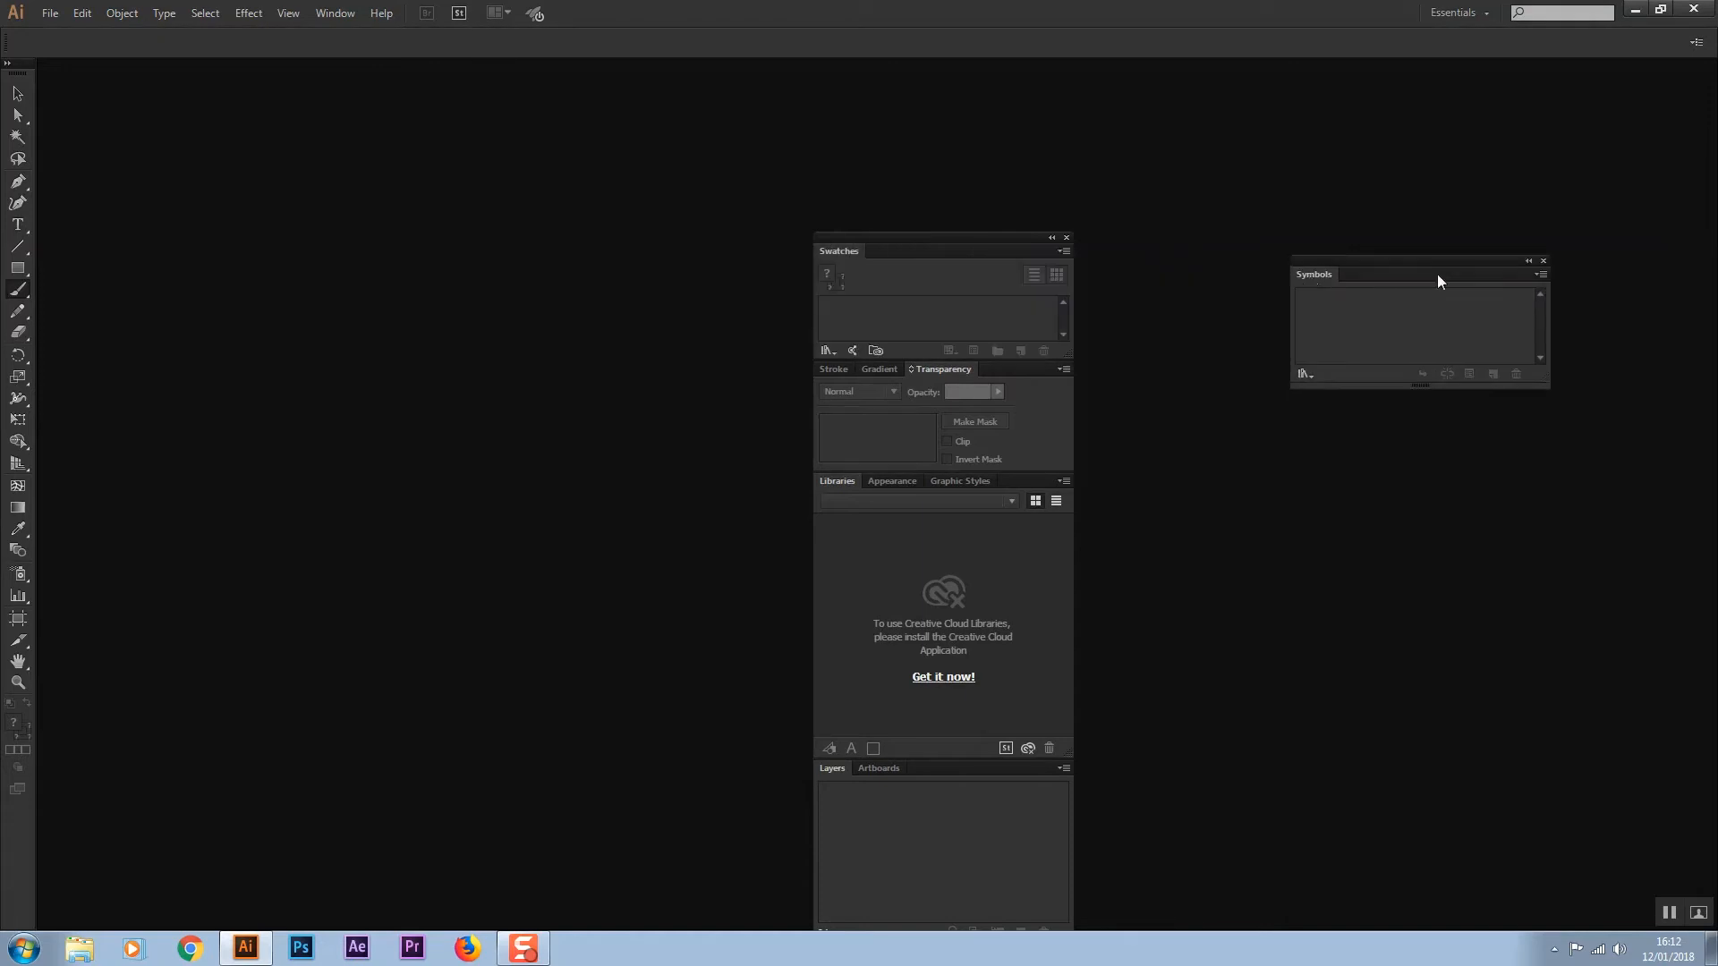
pyautogui.click(1545, 263)
pyautogui.moveTo(841, 254); pyautogui.dragTo(1402, 282)
pyautogui.click(1605, 275)
pyautogui.moveTo(963, 252); pyautogui.dragTo(1220, 279)
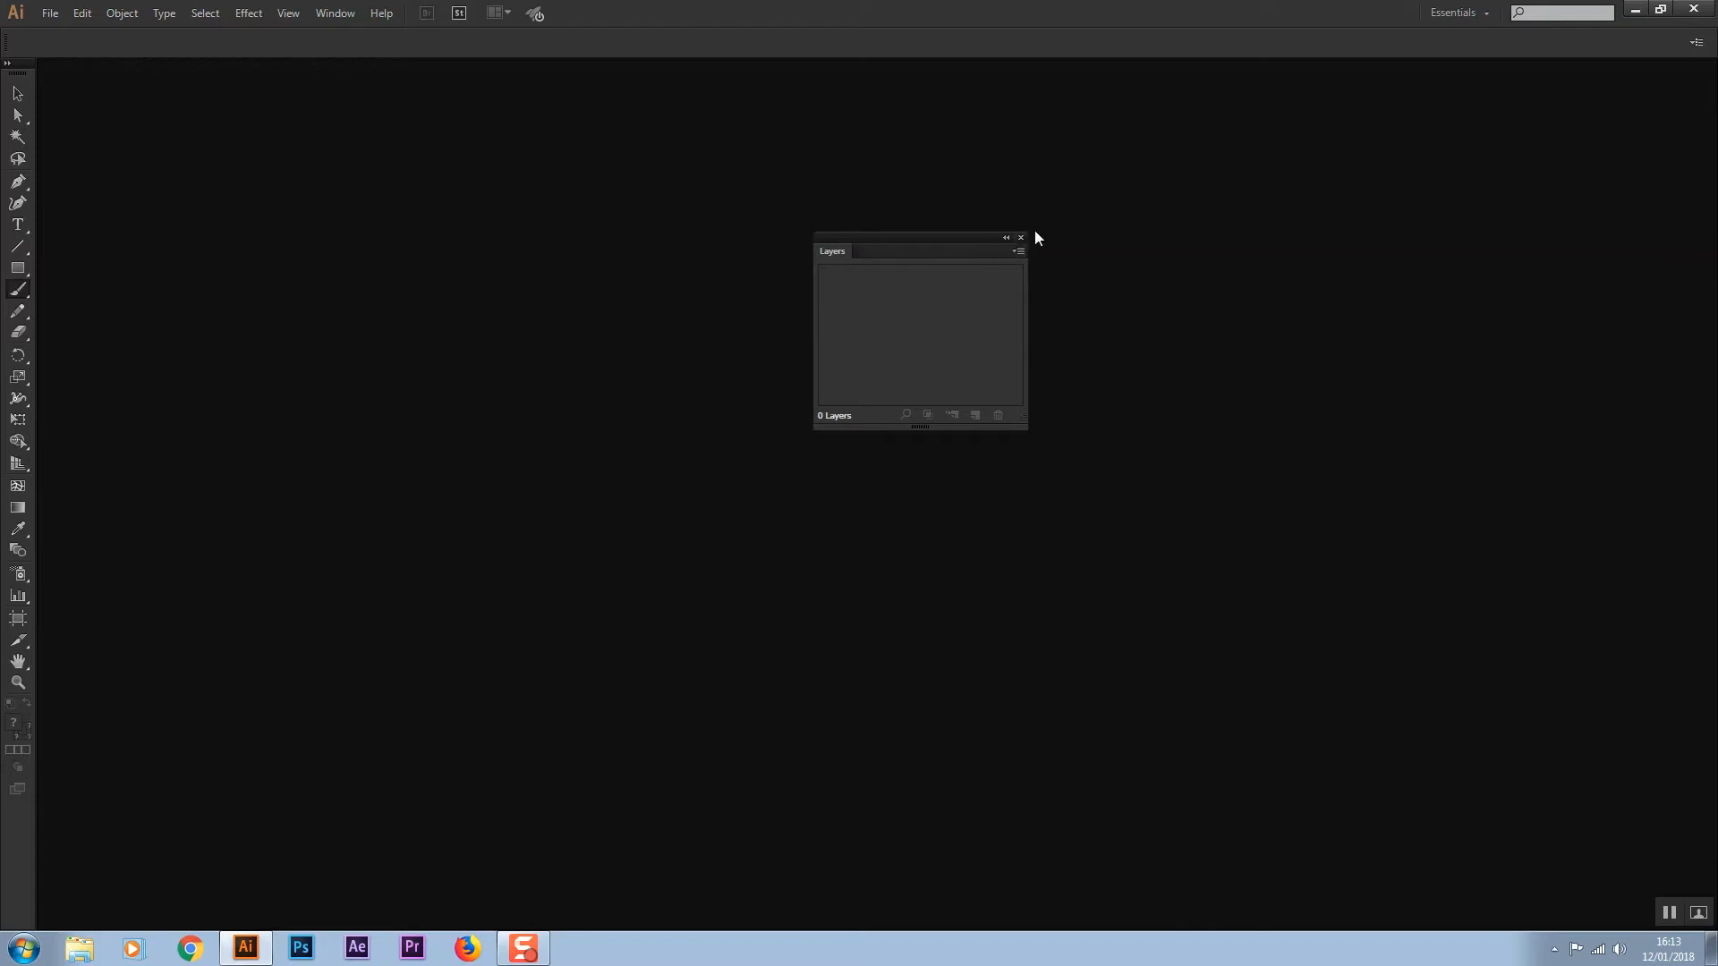
pyautogui.click(1021, 237)
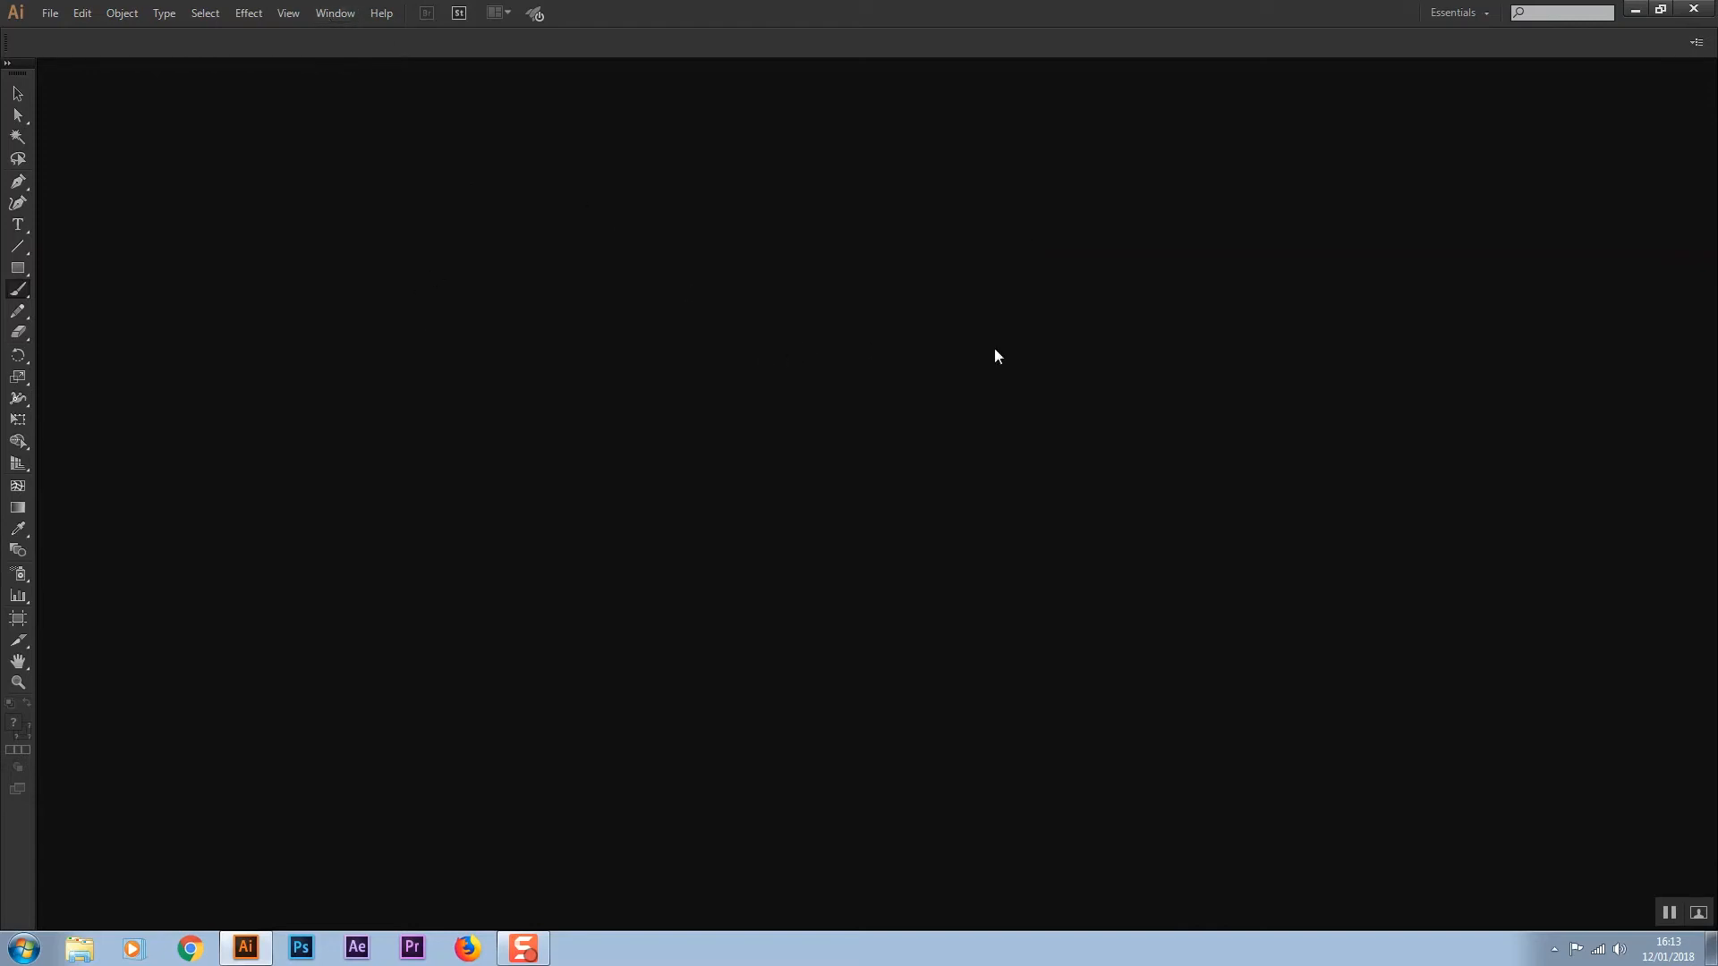
# Save the layout as a new workspace named Adobe Illustrator Workspace Tutorial and select it in the workspace switcher
pyautogui.click(336, 12)
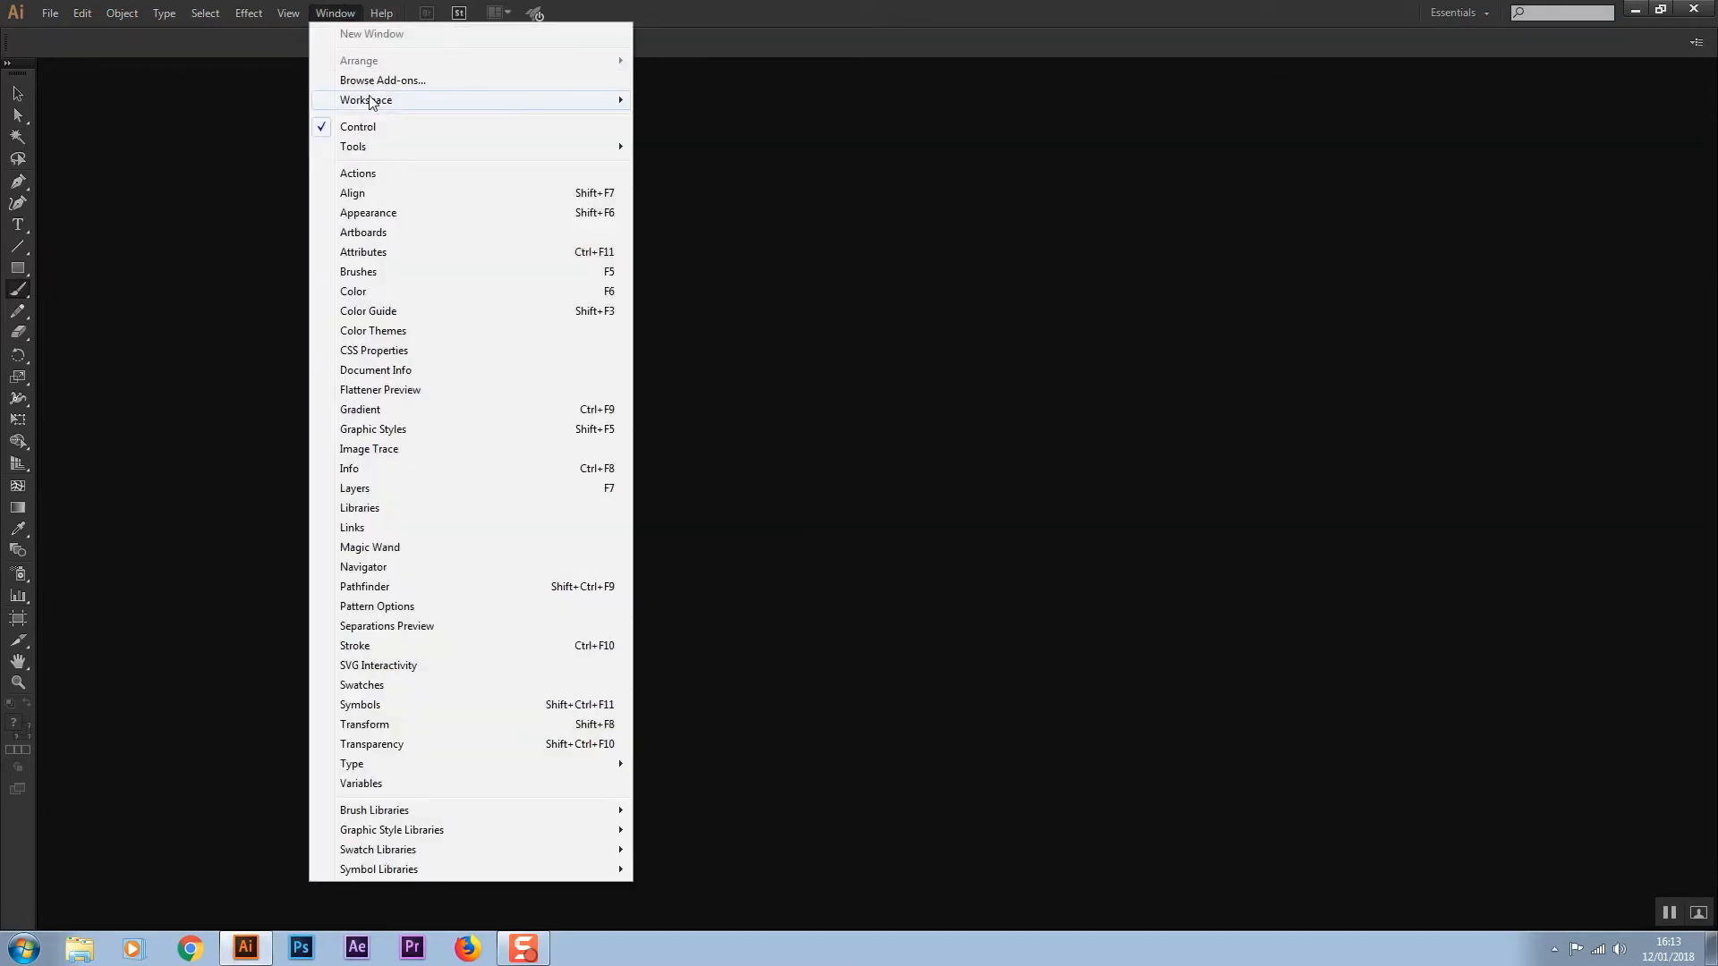
pyautogui.moveTo(373, 103)
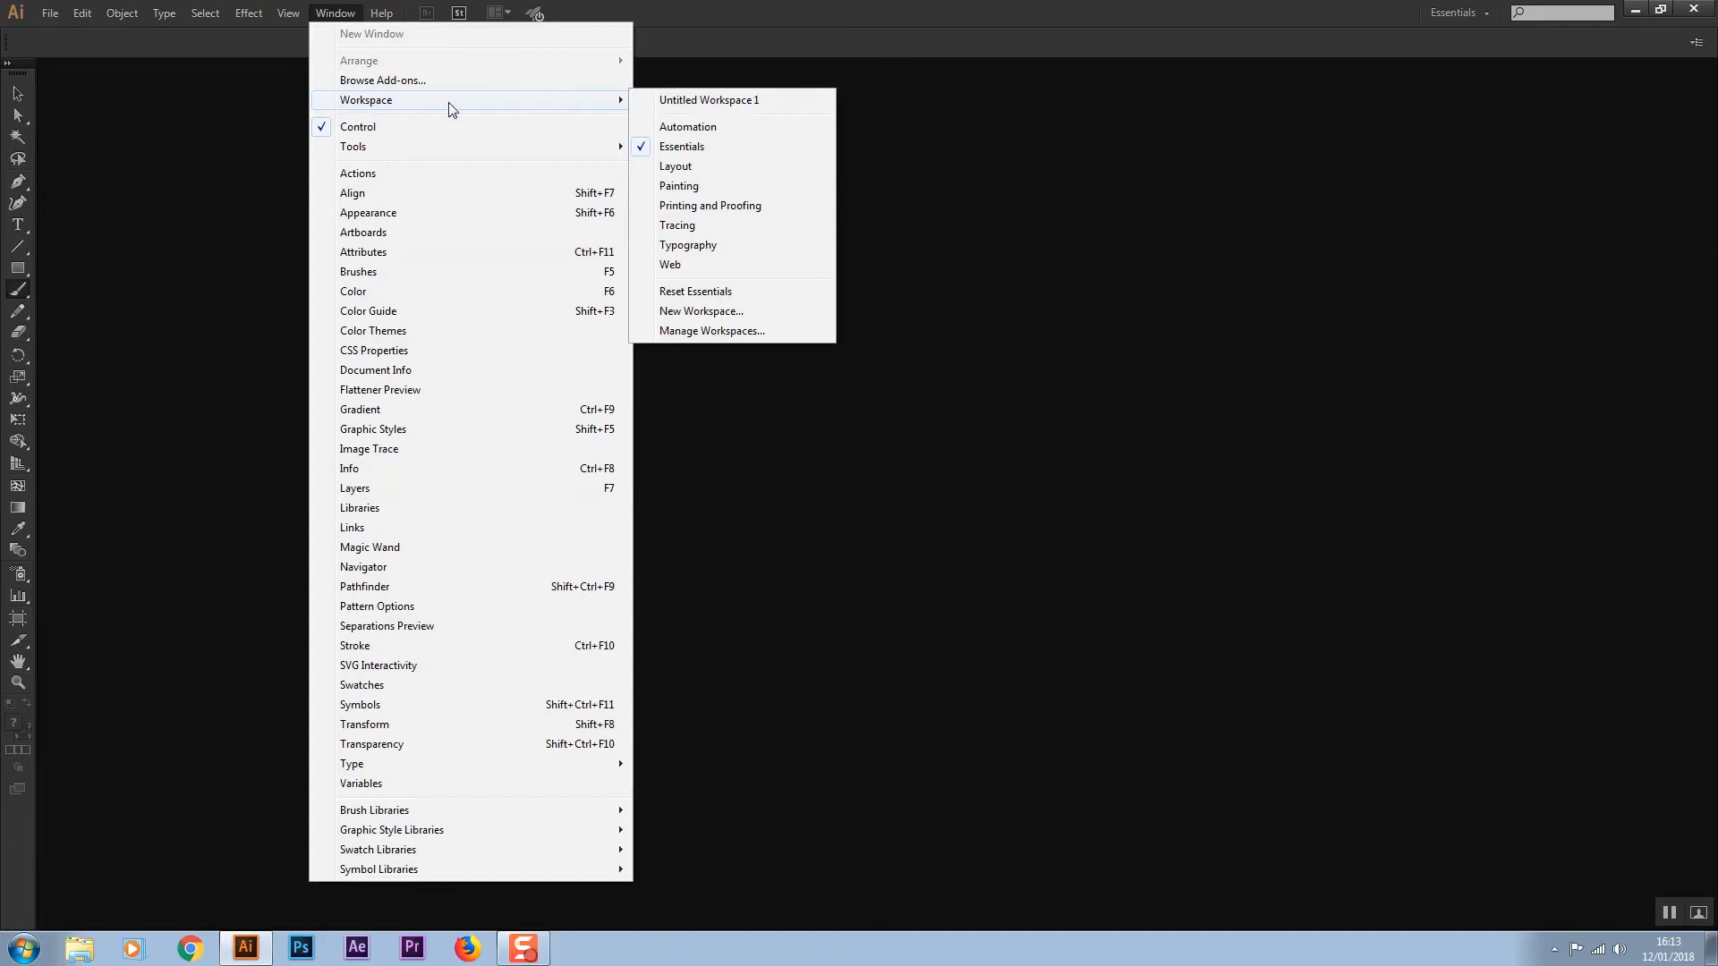
pyautogui.click(691, 312)
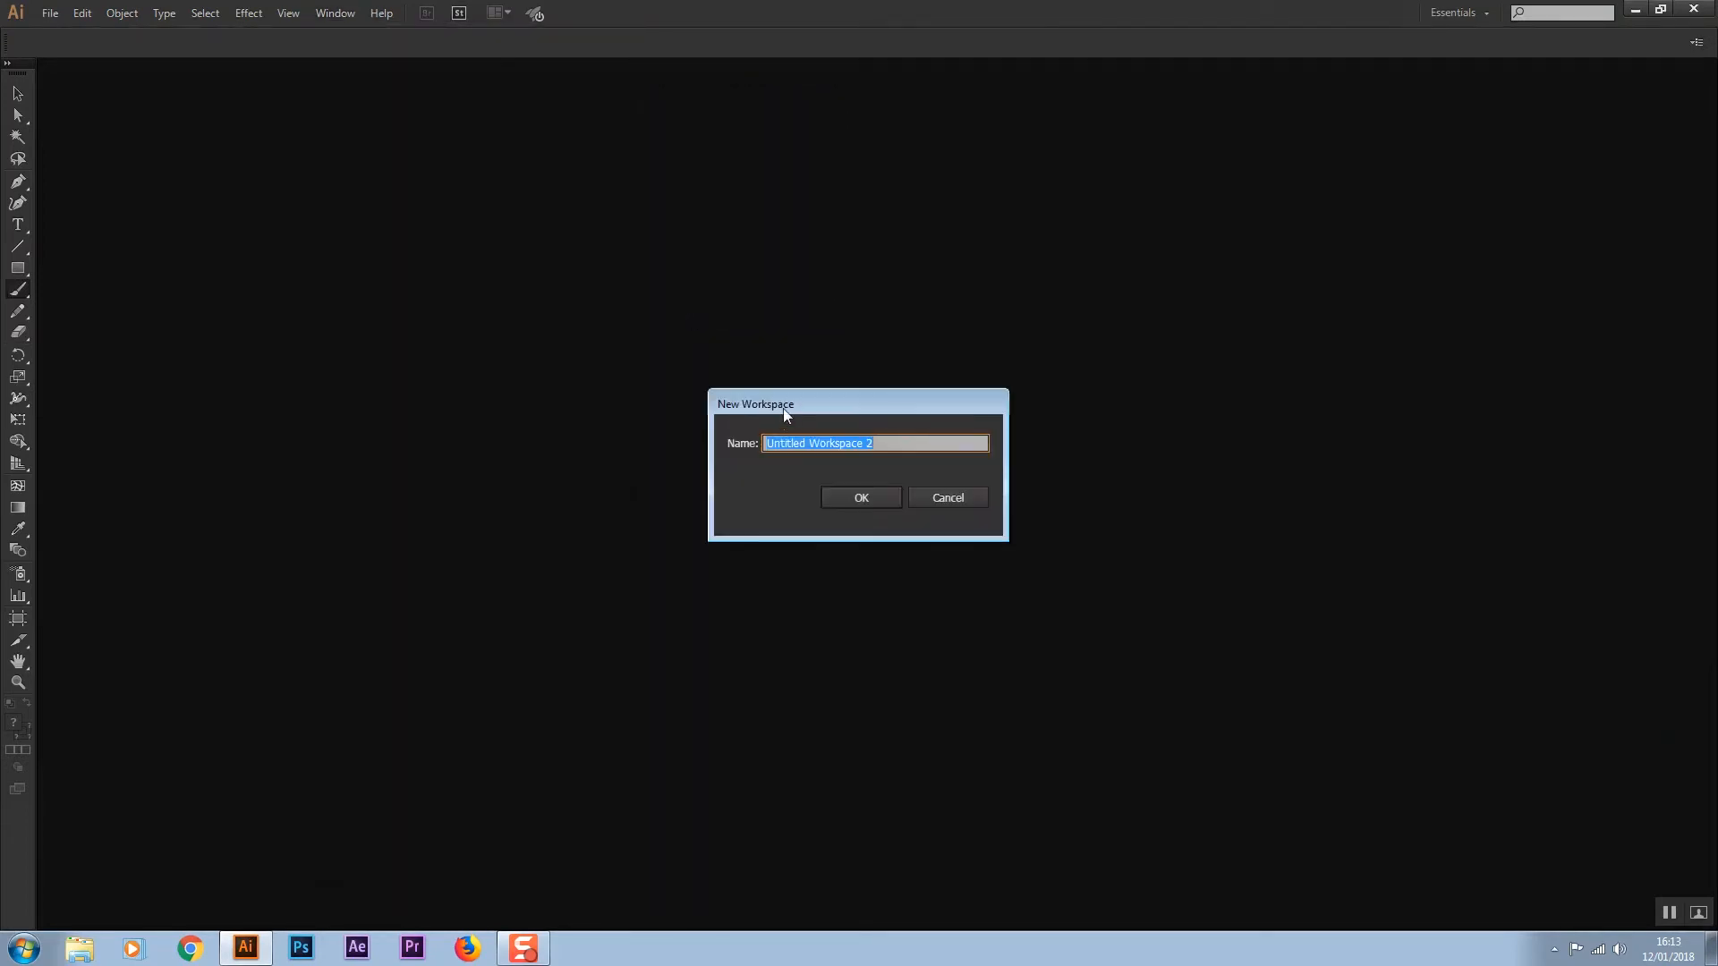
pyautogui.write('Adobe Illustrator Workspace Tutorial')
pyautogui.press('Return')
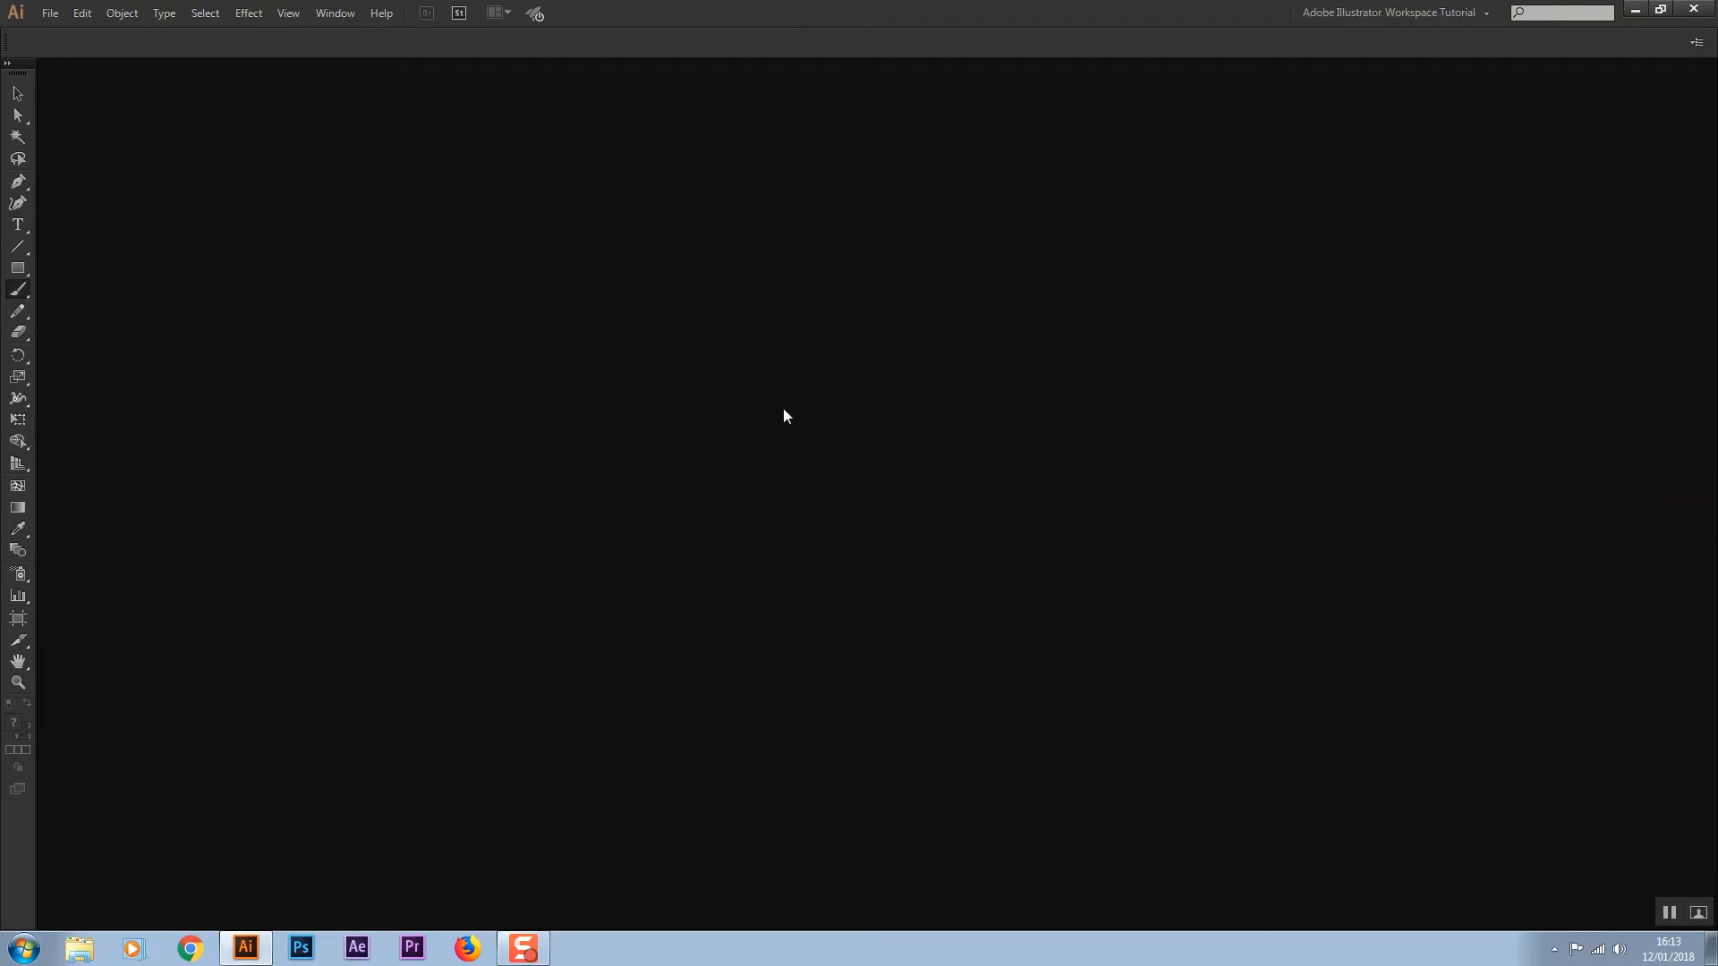
pyautogui.click(1358, 9)
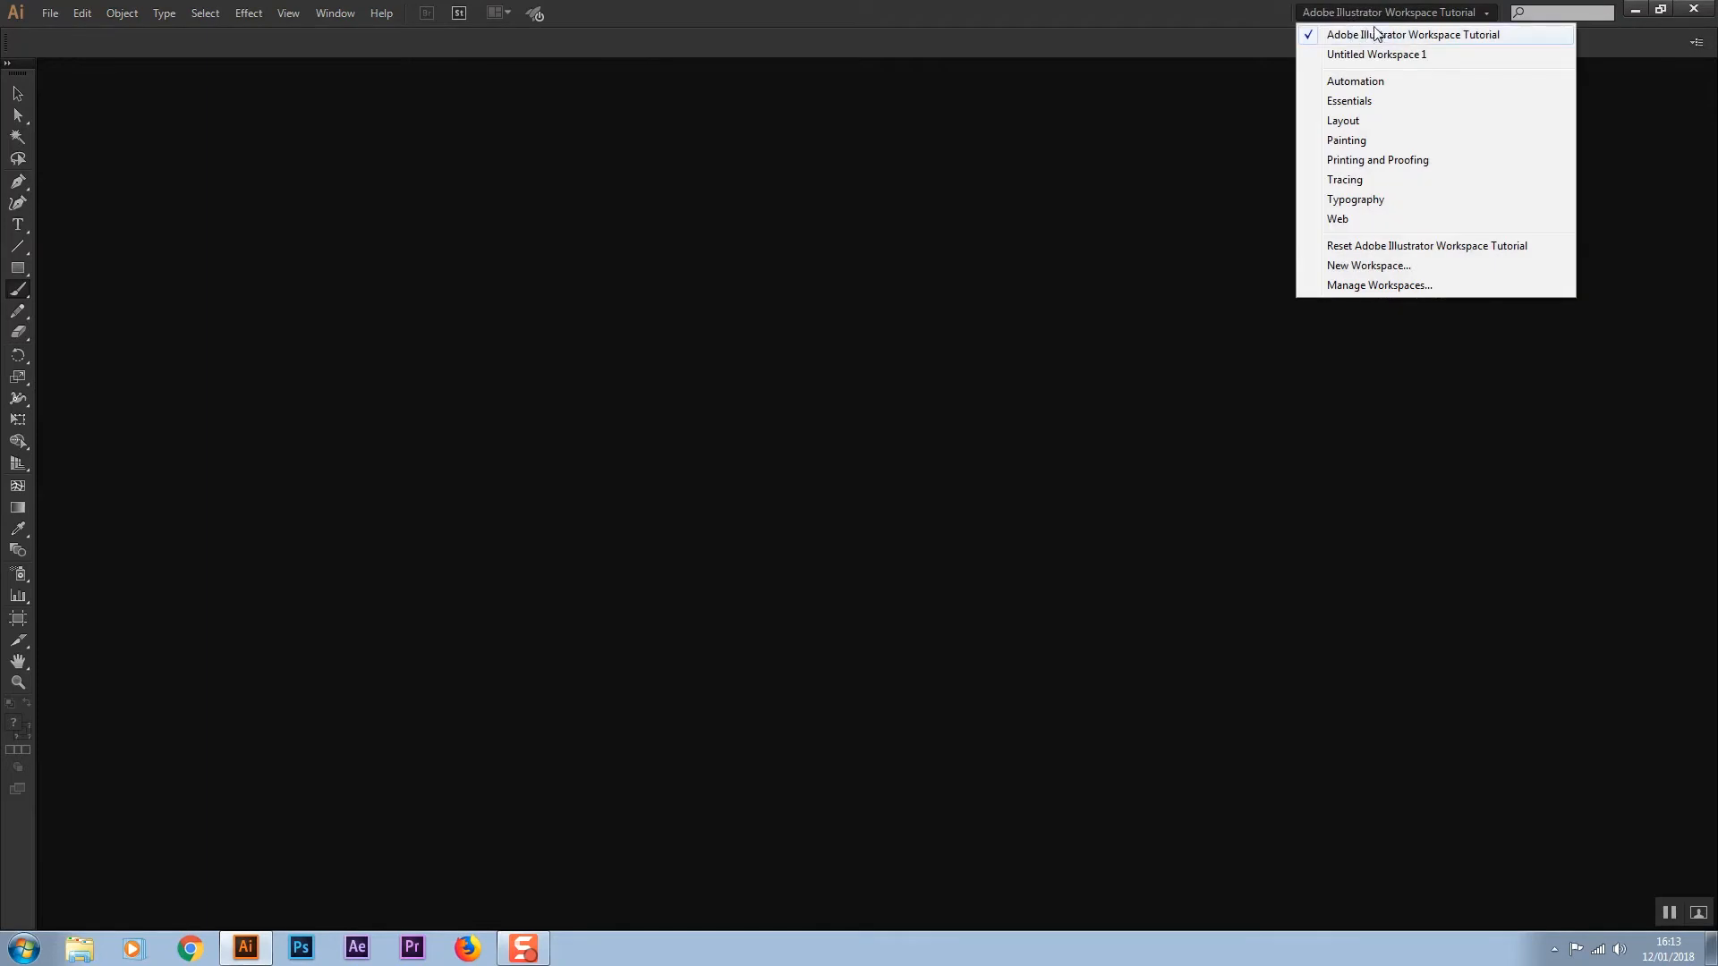
pyautogui.click(1392, 32)
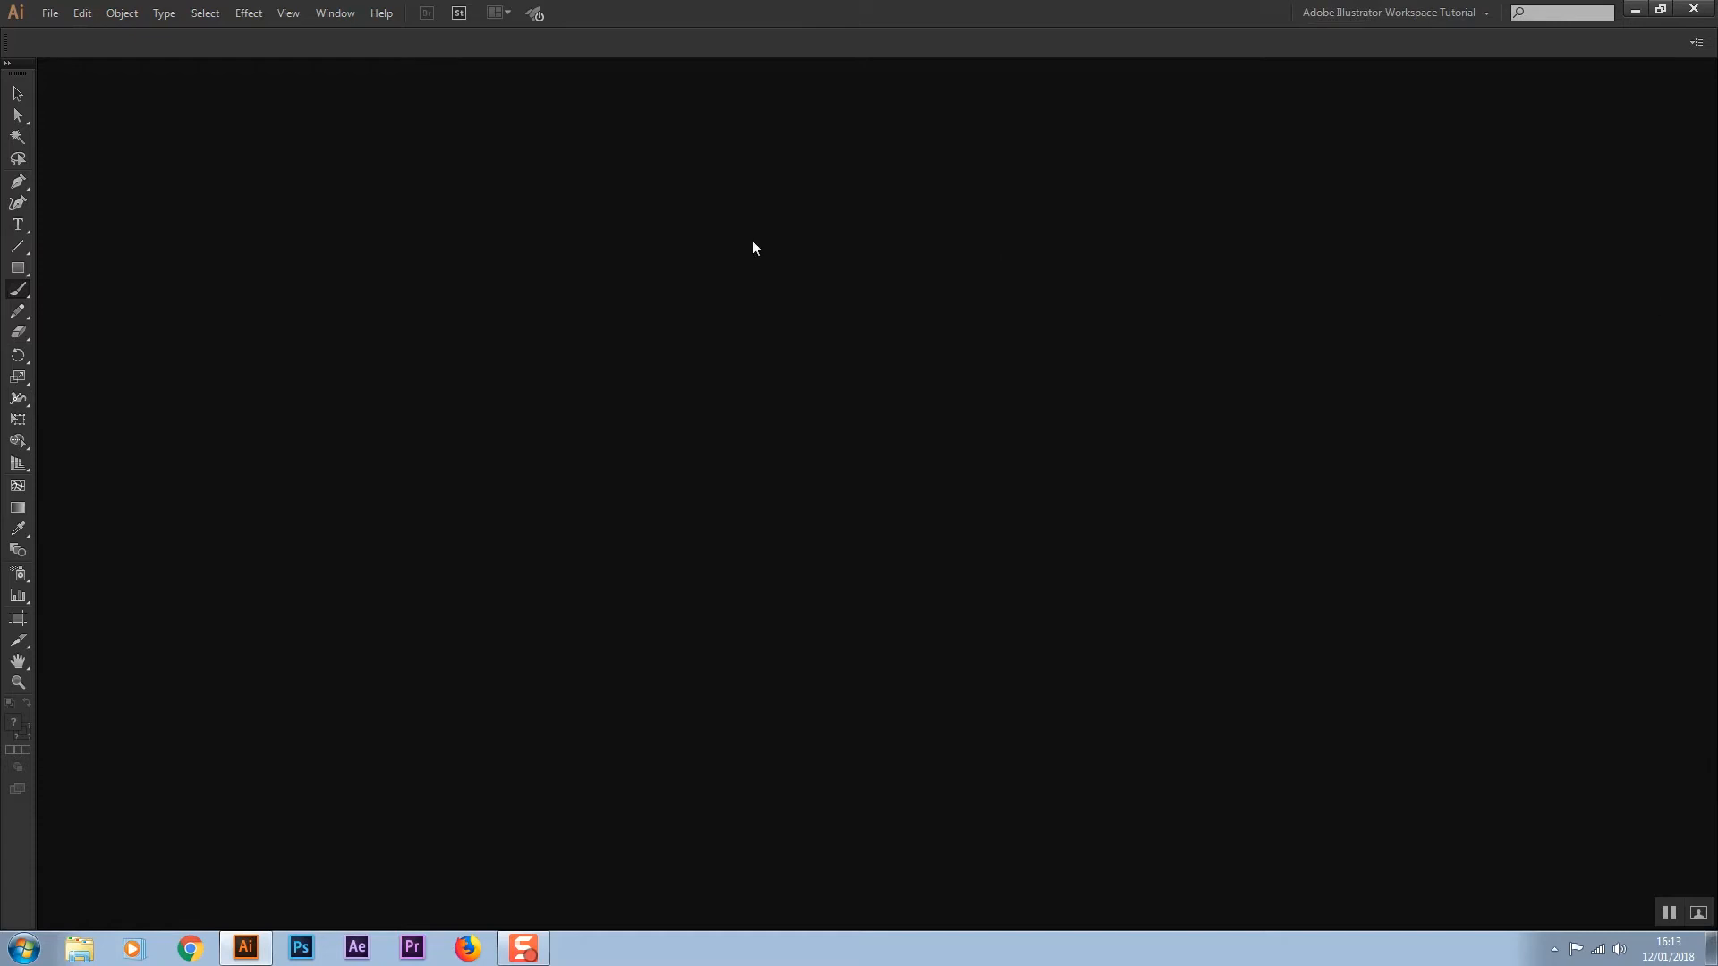
# Open the Align panel and position it on the canvas
pyautogui.click(334, 13)
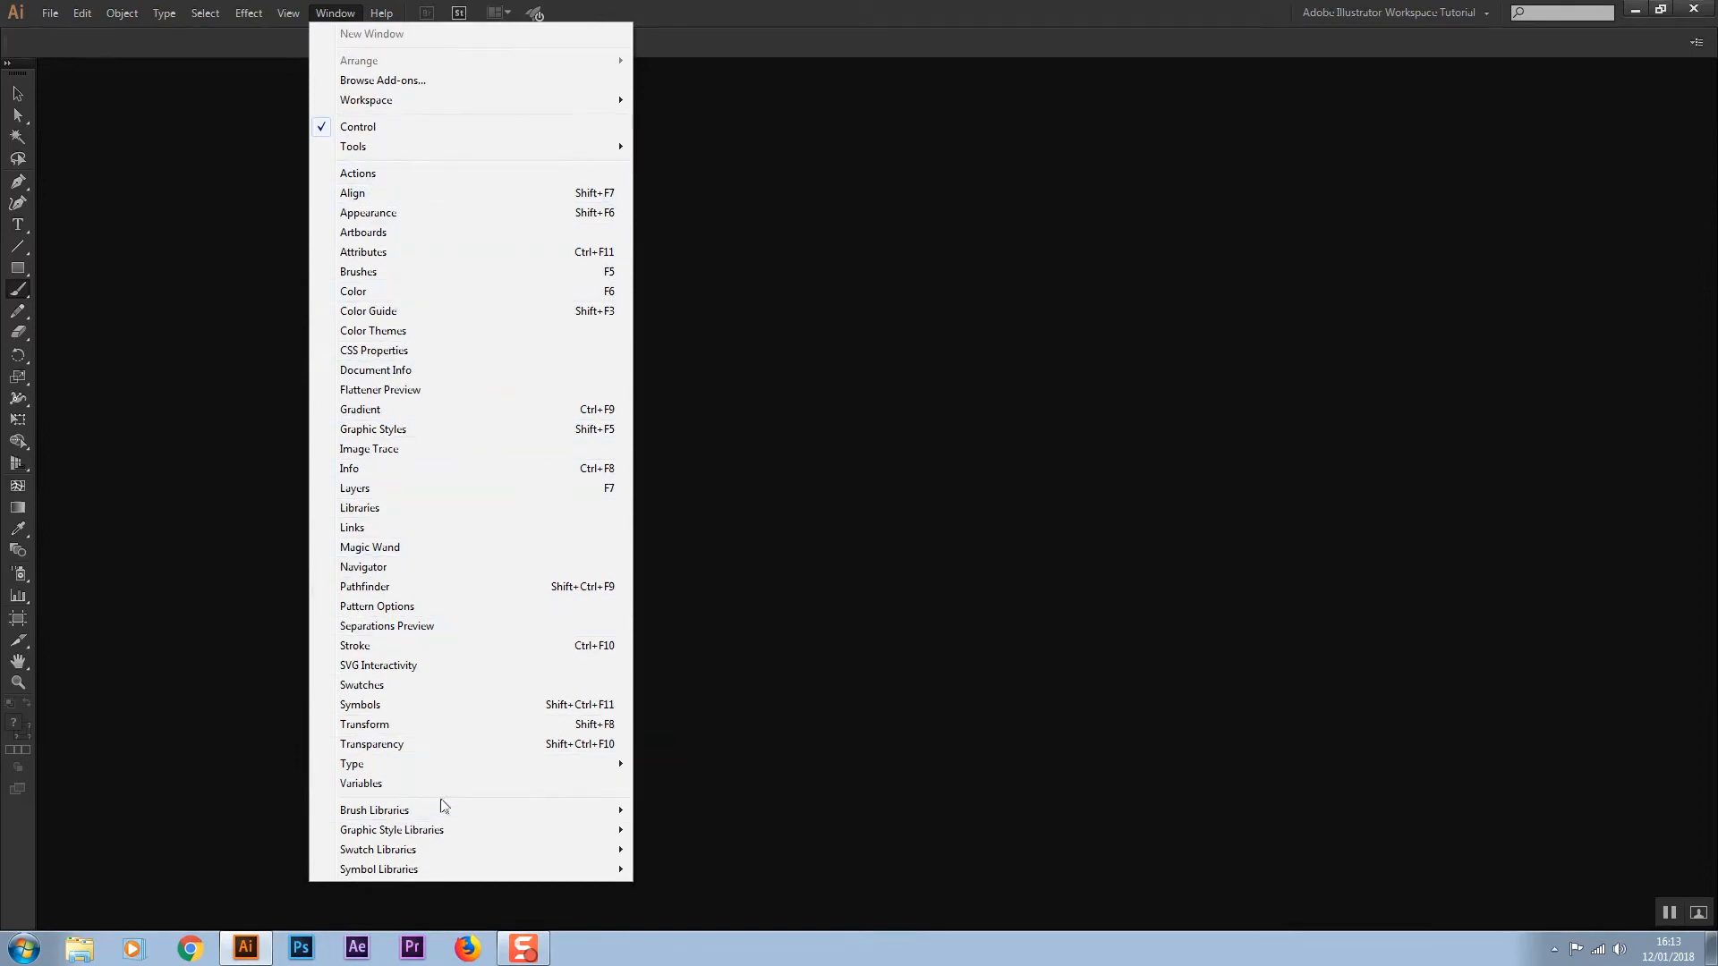
pyautogui.click(367, 195)
pyautogui.click(344, 14)
pyautogui.moveTo(776, 116); pyautogui.dragTo(973, 363)
pyautogui.click(1151, 366)
pyautogui.moveTo(679, 116); pyautogui.dragTo(418, 229)
pyautogui.click(592, 221)
# Open the Brushes, Color, Gradient and Image Trace panels
pyautogui.click(337, 14)
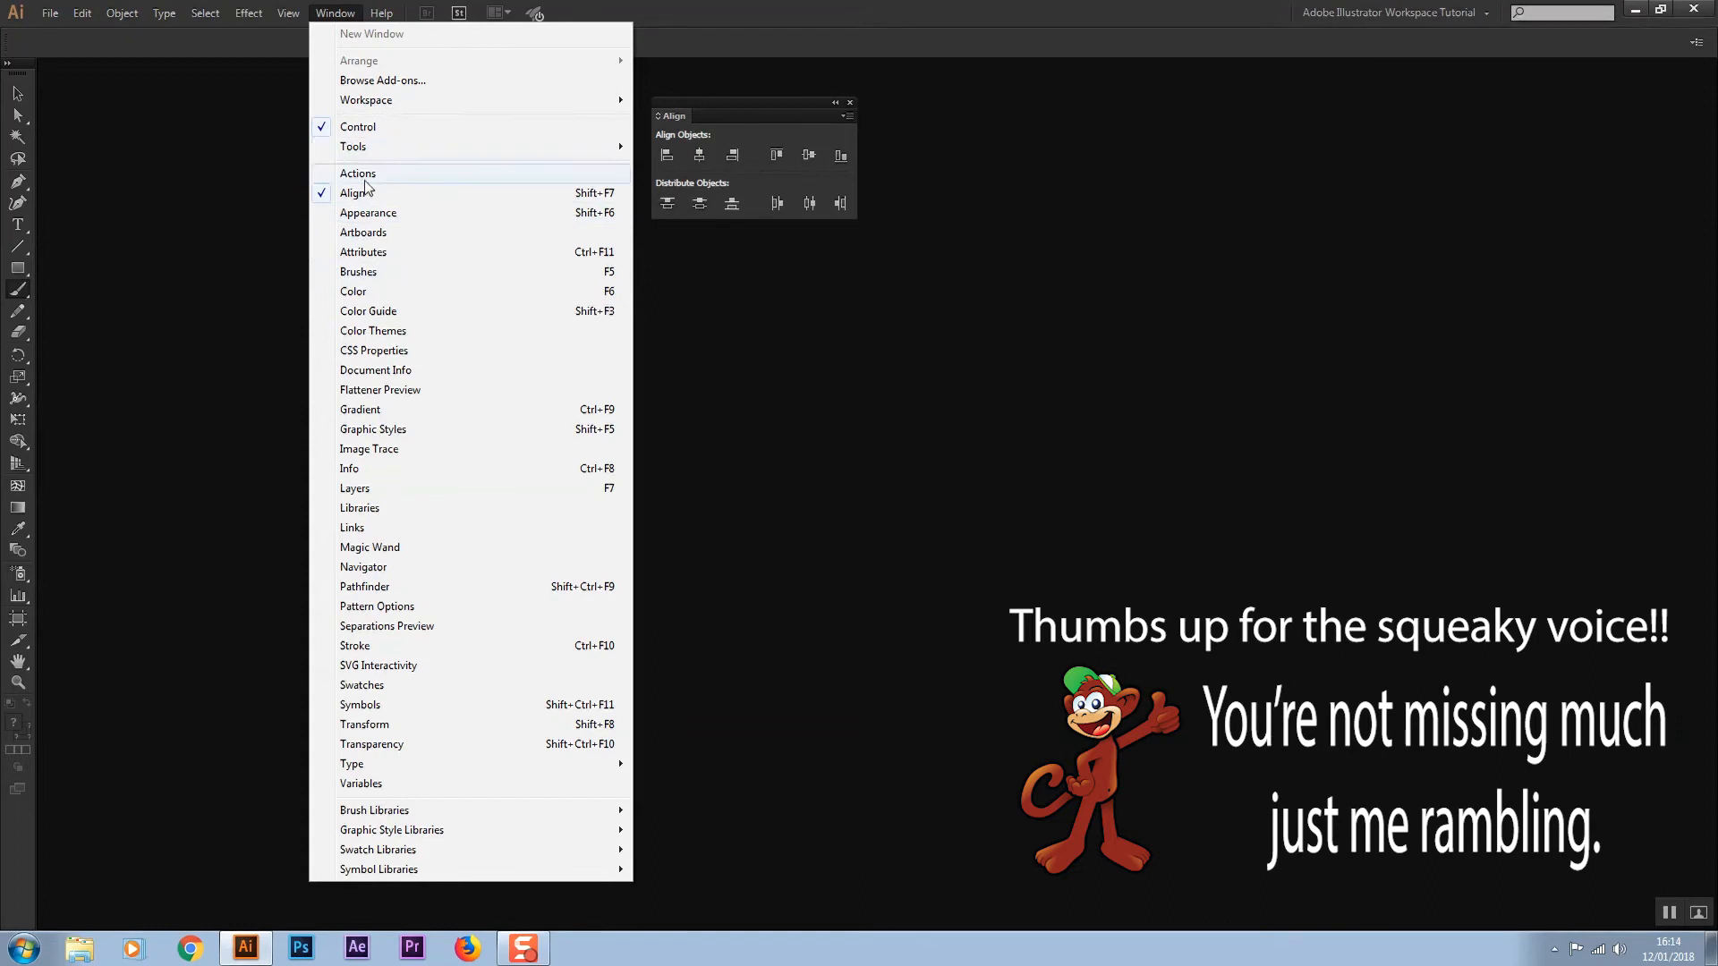
pyautogui.click(358, 272)
pyautogui.click(336, 13)
pyautogui.click(354, 291)
pyautogui.click(335, 13)
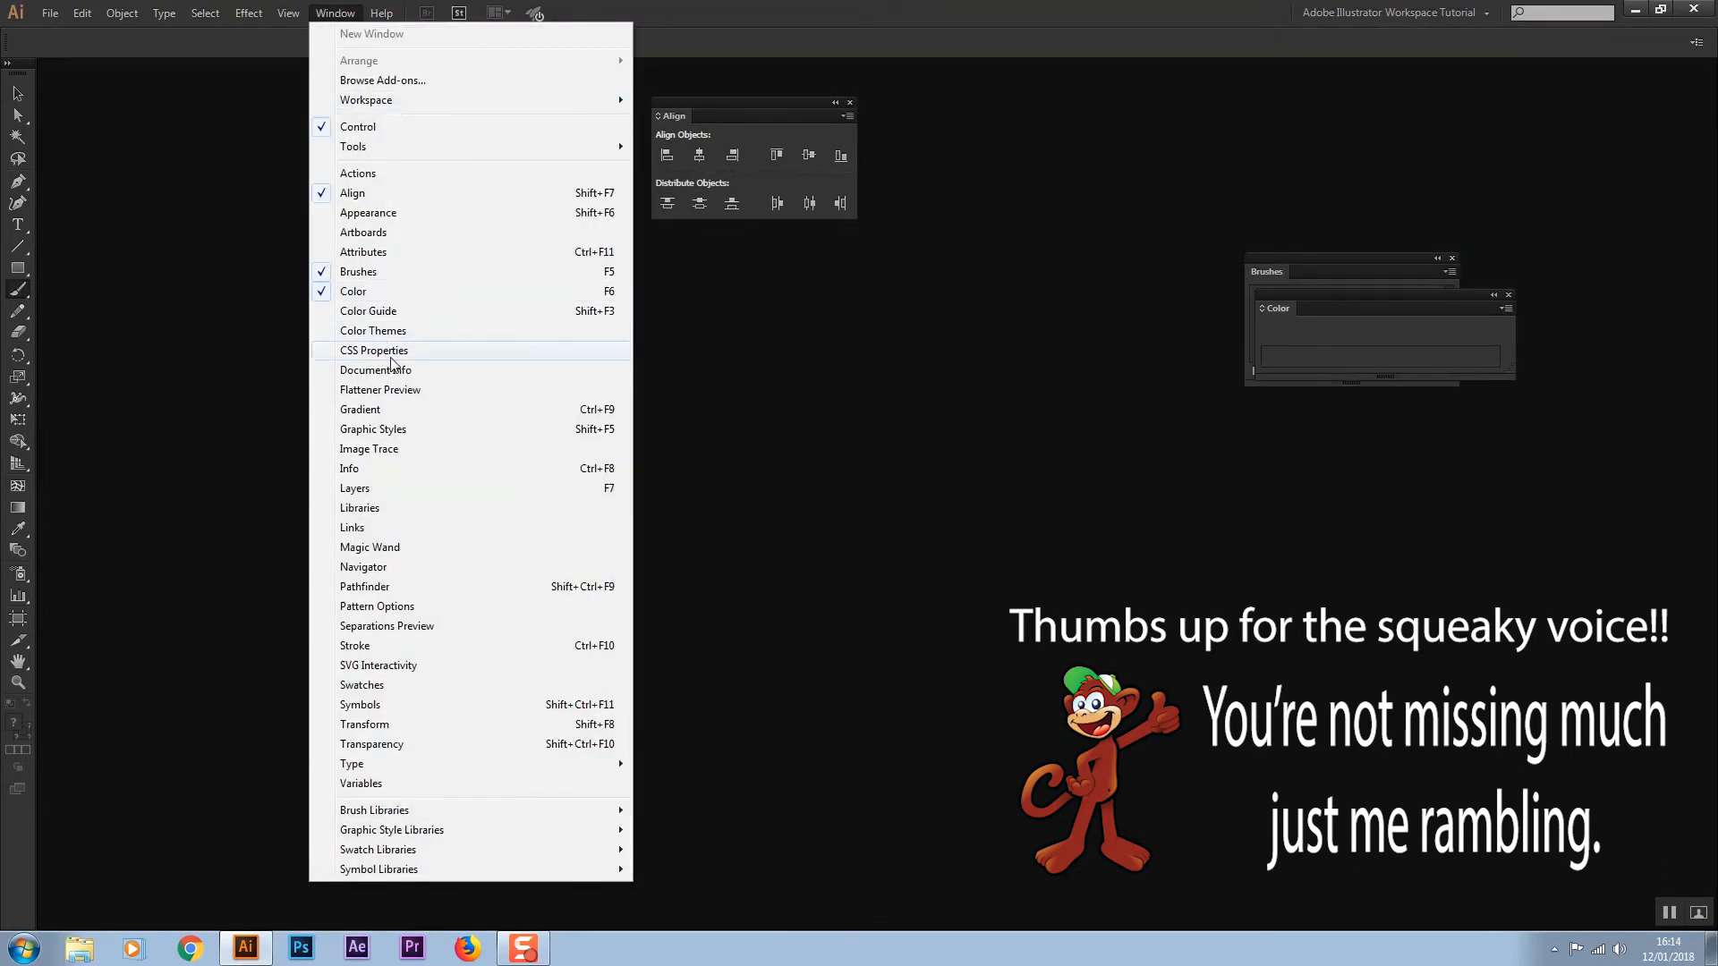
pyautogui.click(359, 409)
pyautogui.click(335, 13)
pyautogui.click(368, 448)
# Open the Layers, Pathfinder, Stroke, Swatches and Character panels
pyautogui.click(335, 13)
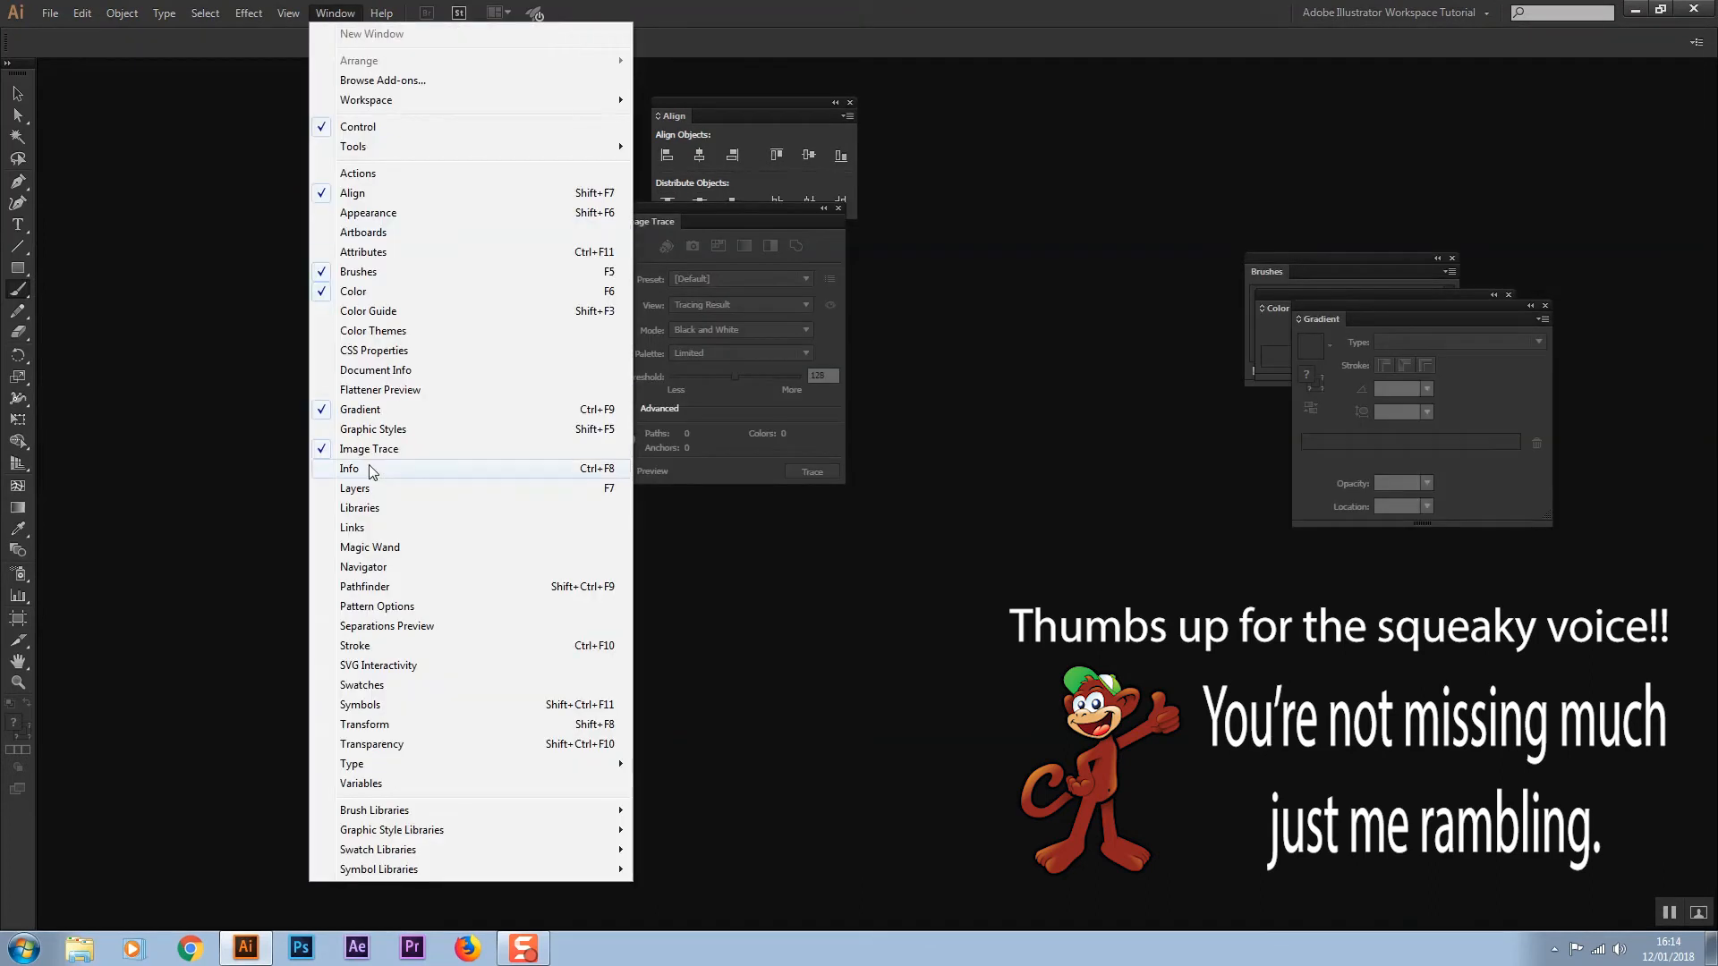
pyautogui.click(355, 489)
pyautogui.click(335, 13)
pyautogui.click(365, 587)
pyautogui.click(335, 13)
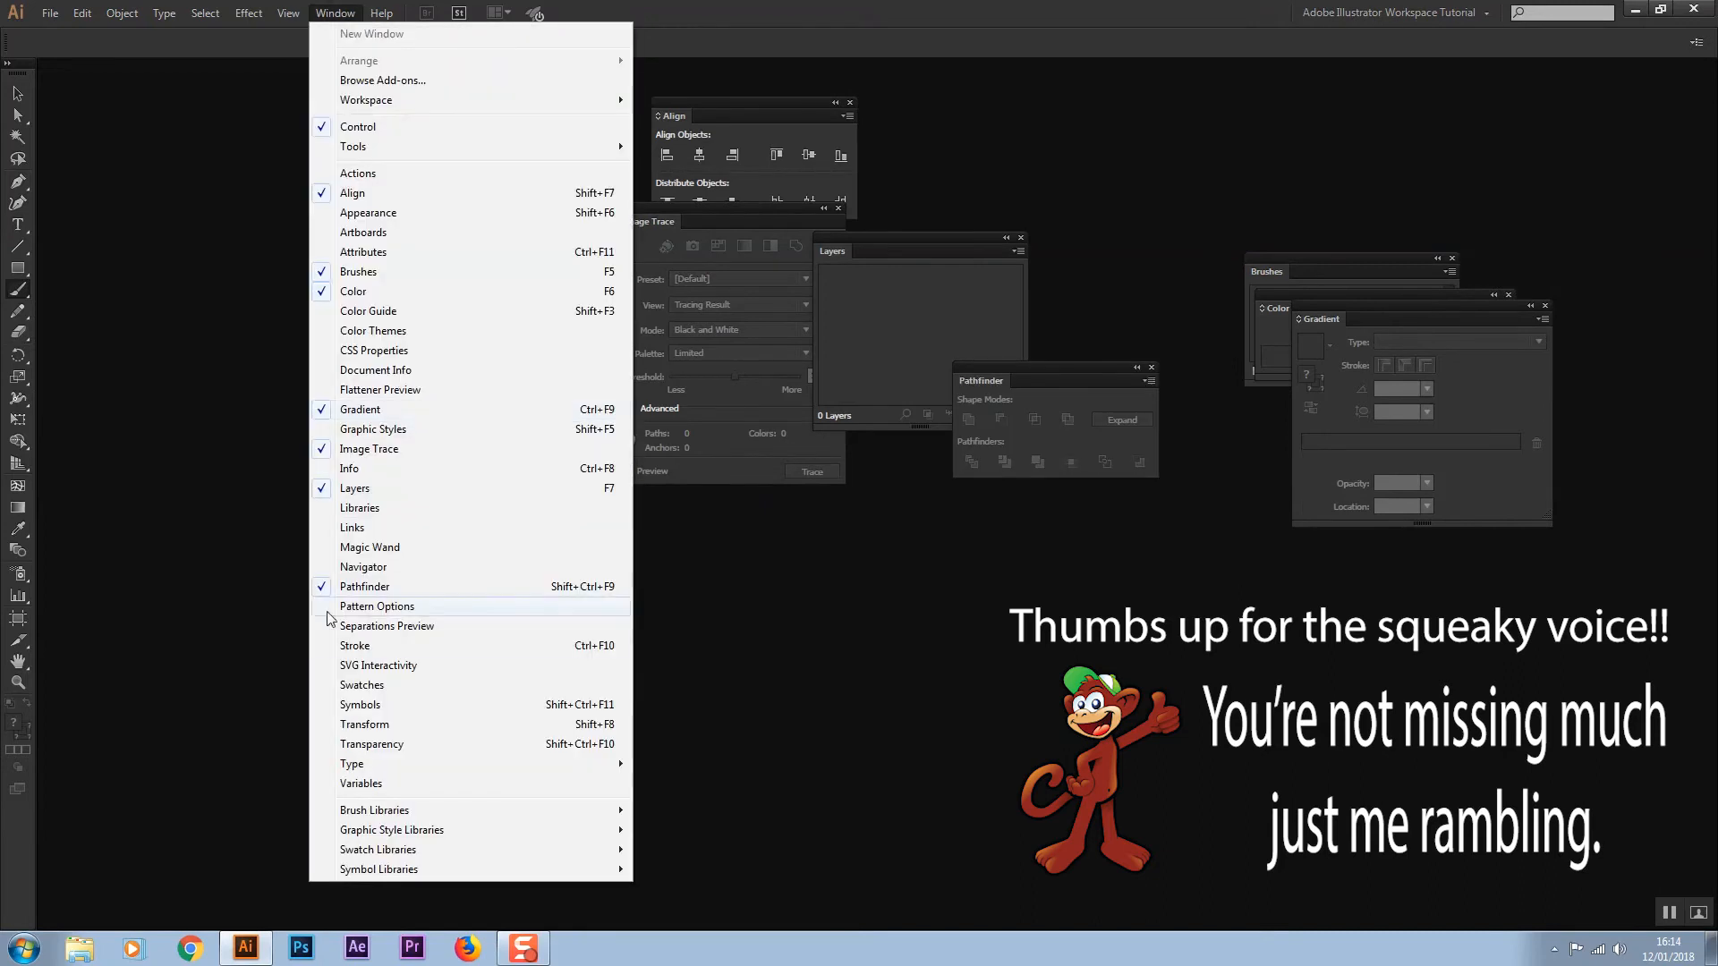
pyautogui.click(354, 645)
pyautogui.click(336, 13)
pyautogui.click(351, 687)
pyautogui.click(335, 14)
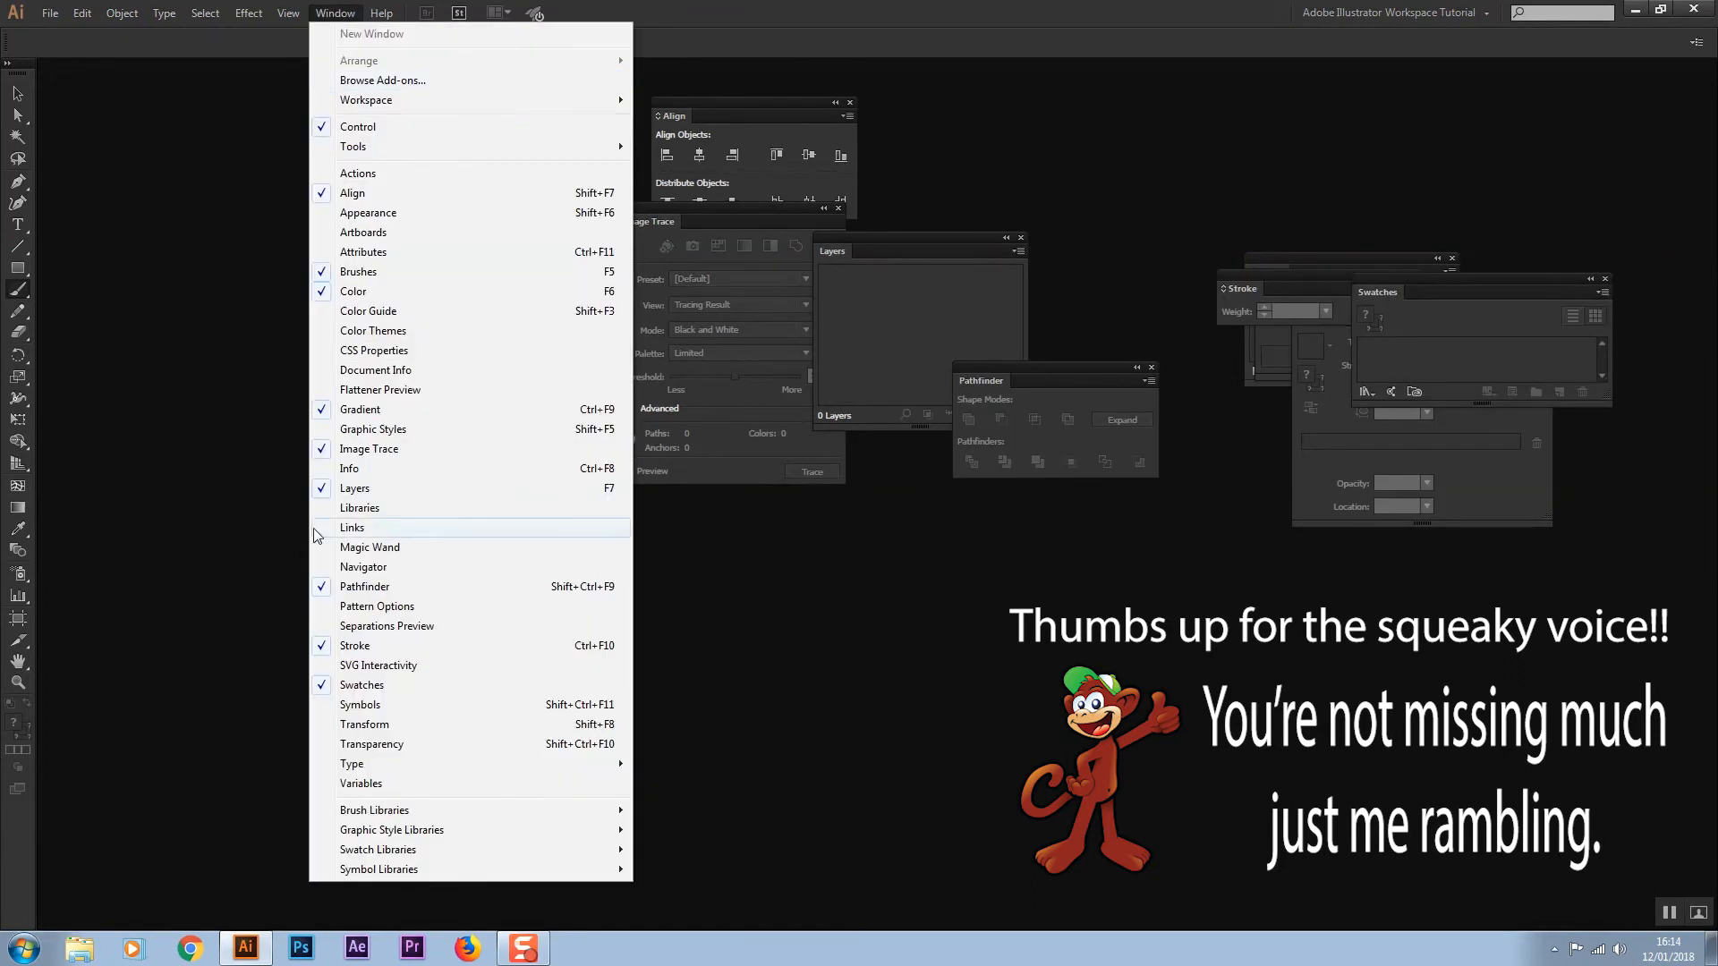
pyautogui.moveTo(368, 767)
pyautogui.click(713, 766)
# Spread the floating panels out across the canvas so each one sits separately
pyautogui.moveTo(776, 112); pyautogui.dragTo(439, 427)
pyautogui.moveTo(739, 211); pyautogui.dragTo(677, 545)
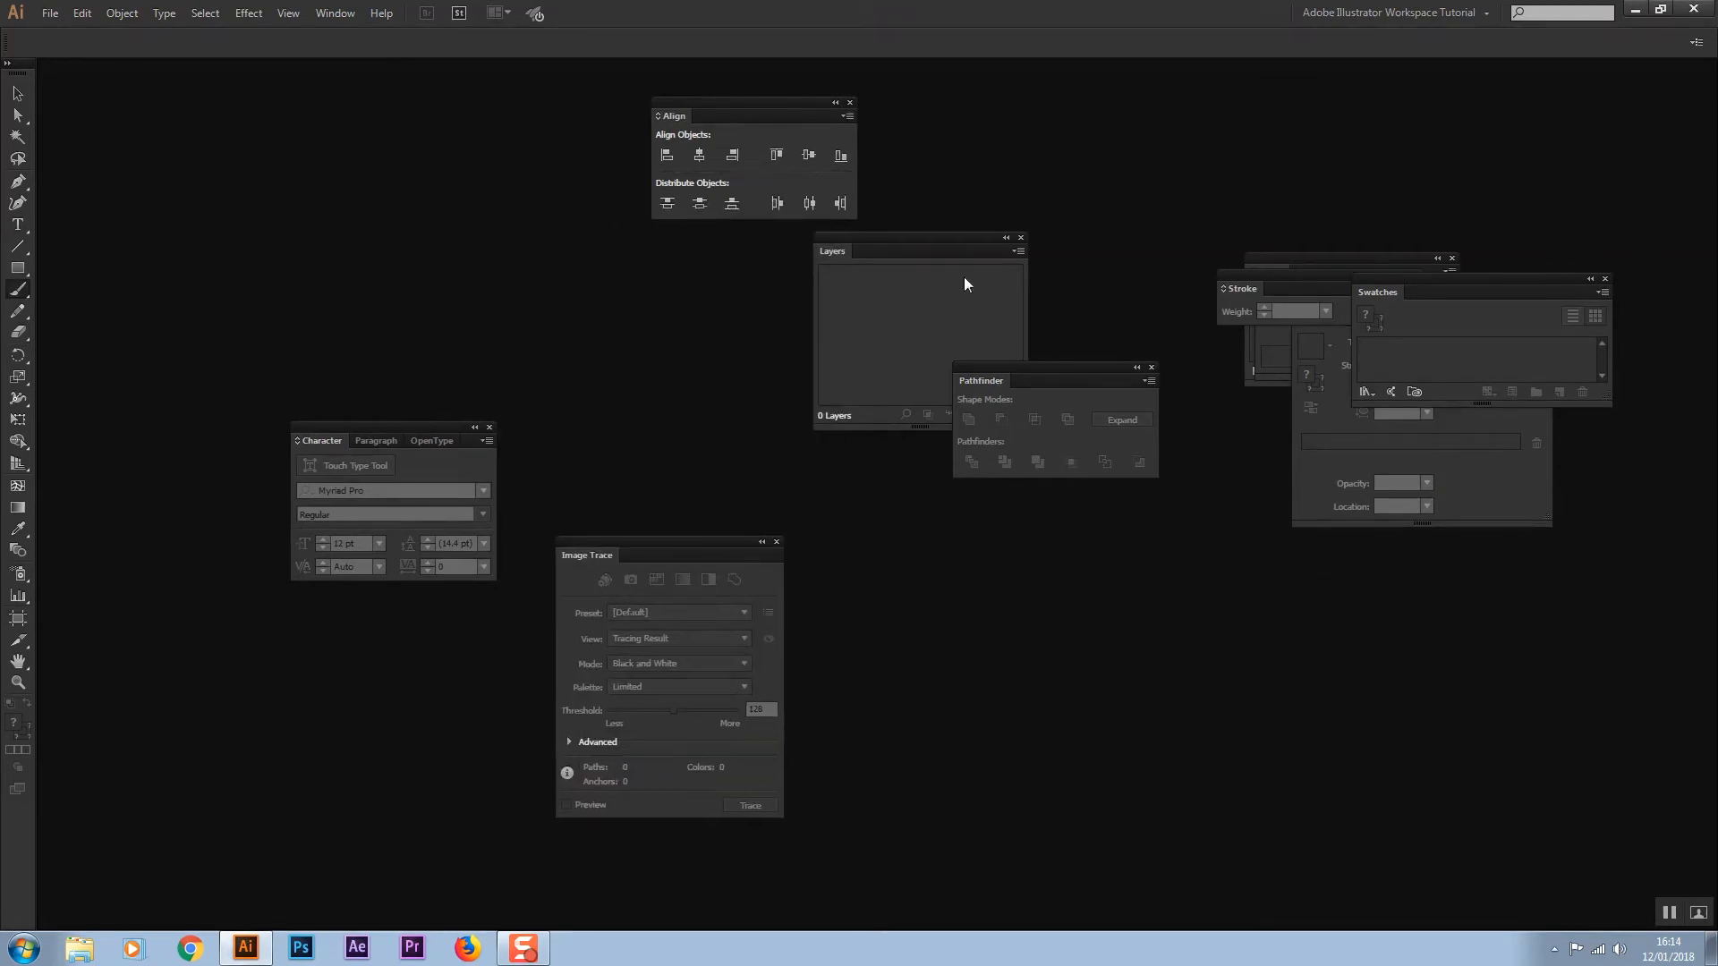
pyautogui.moveTo(959, 237); pyautogui.dragTo(493, 150)
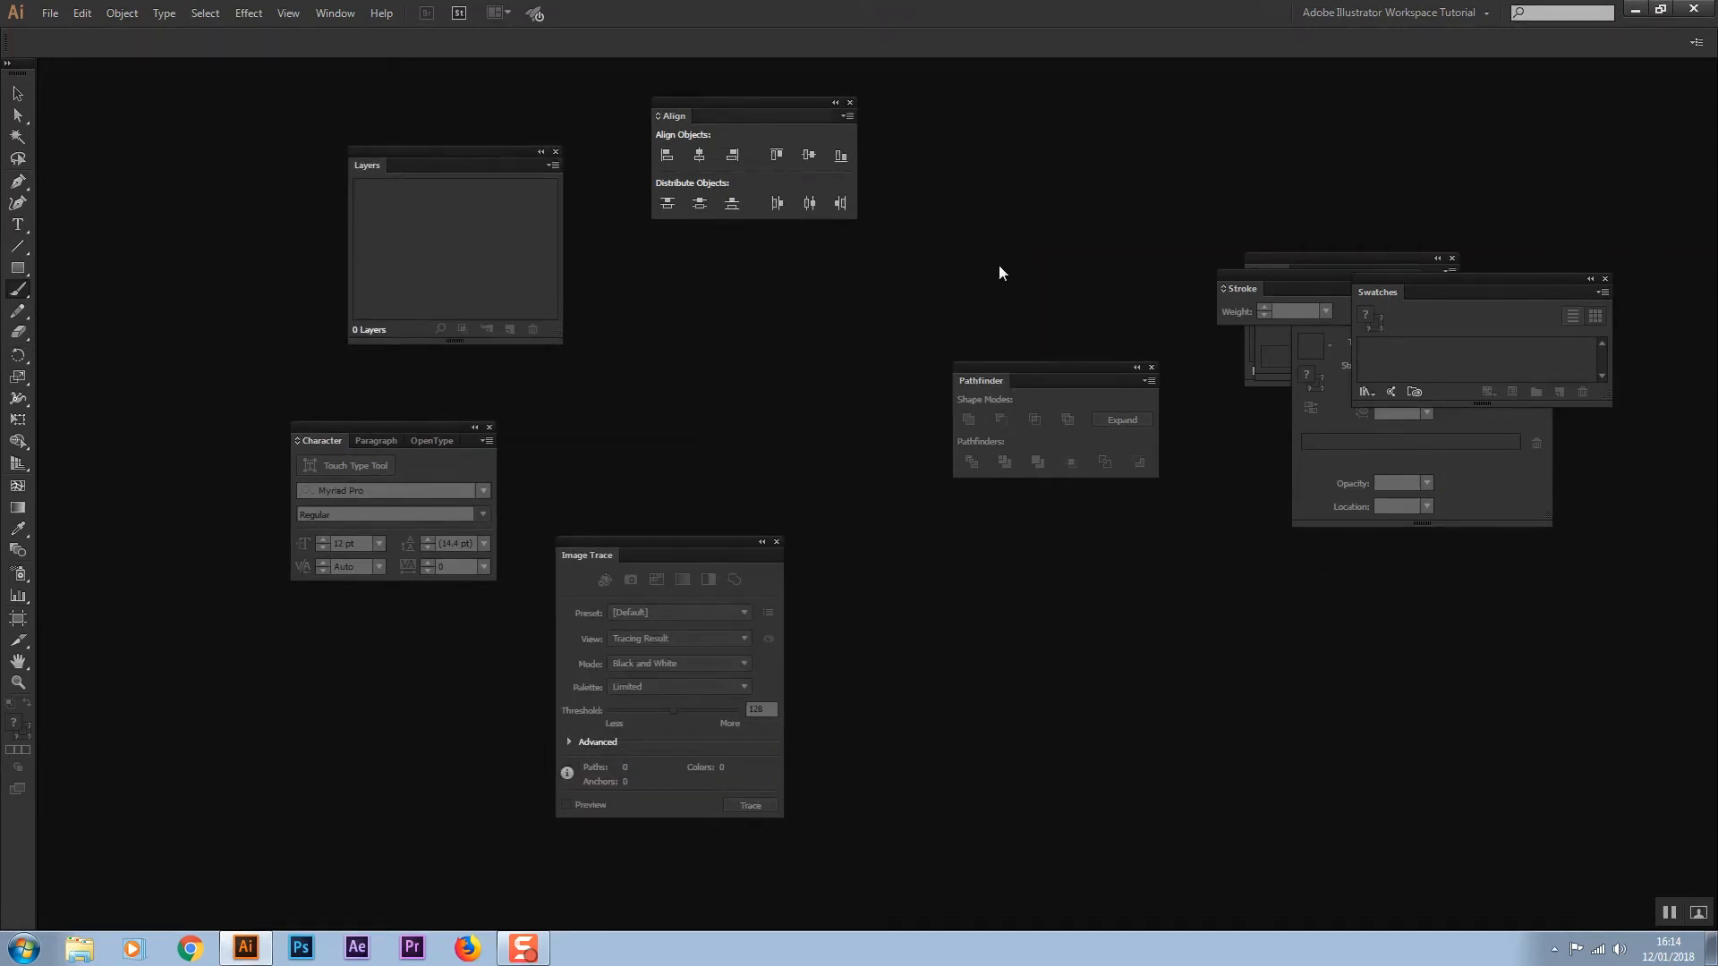
pyautogui.moveTo(1050, 369); pyautogui.dragTo(757, 353)
pyautogui.moveTo(1240, 276)
pyautogui.mouseDown()
pyautogui.moveTo(1028, 471)
pyautogui.moveTo(891, 535)
pyautogui.mouseUp()
pyautogui.moveTo(1399, 284); pyautogui.dragTo(982, 133)
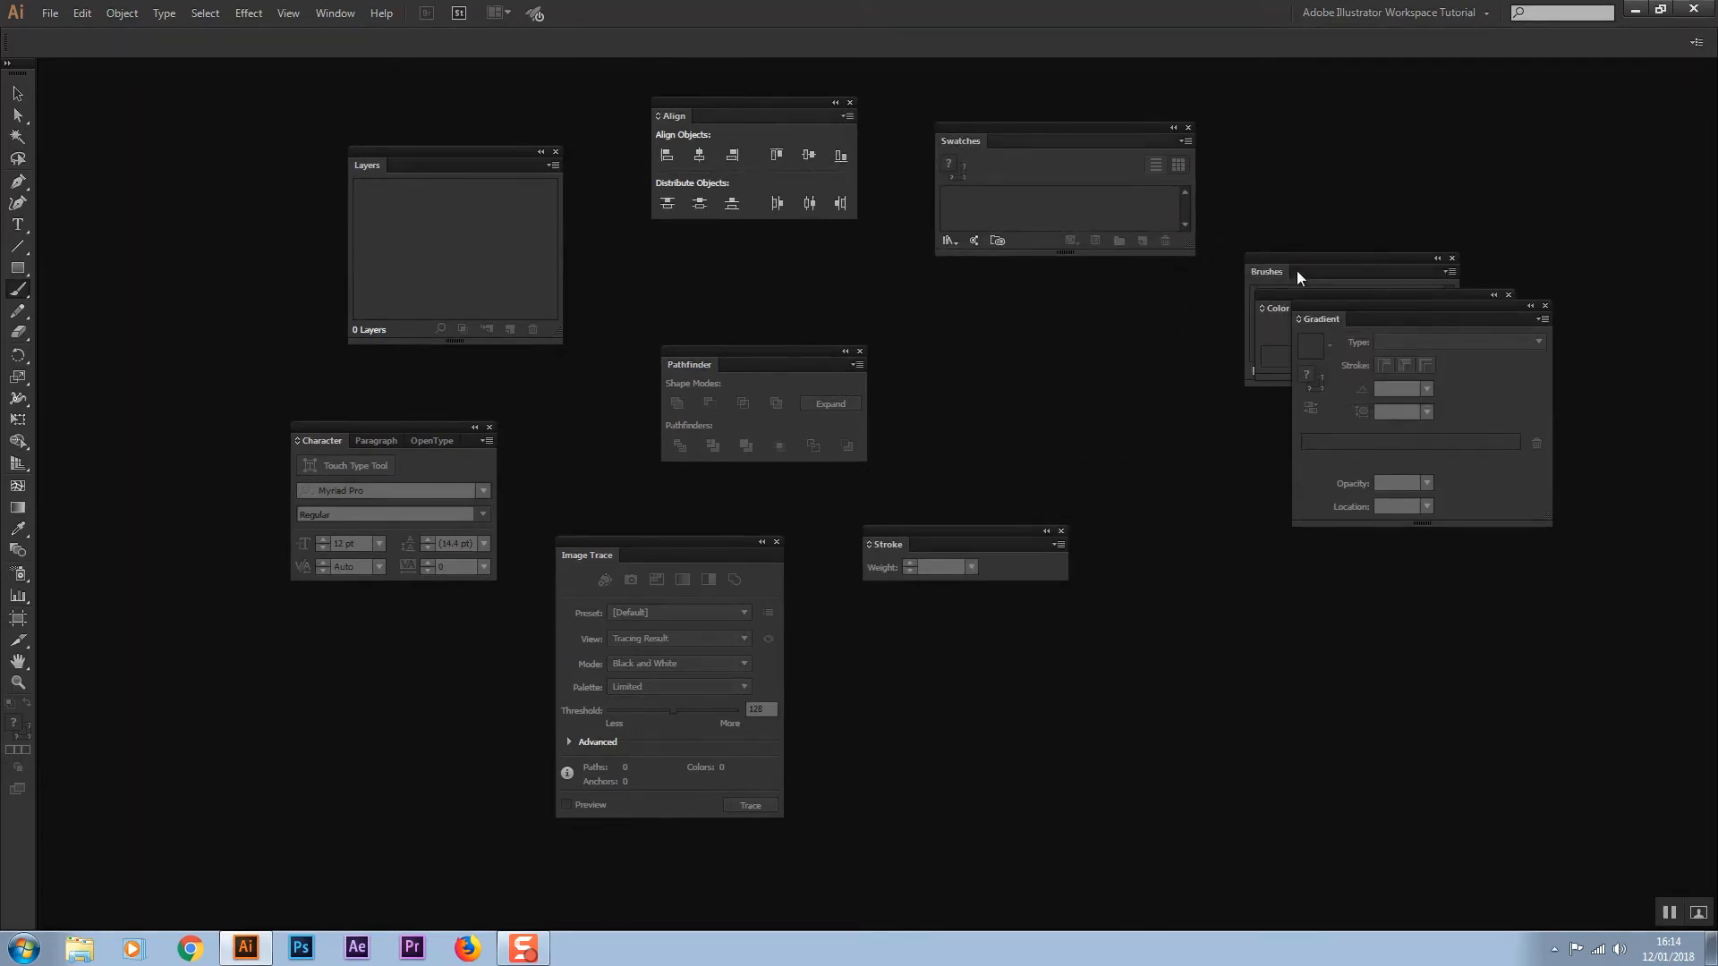
pyautogui.moveTo(1356, 308)
pyautogui.mouseDown()
pyautogui.moveTo(1060, 678)
pyautogui.moveTo(896, 655)
pyautogui.mouseUp()
pyautogui.moveTo(1305, 306)
pyautogui.mouseDown()
pyautogui.moveTo(1280, 302)
pyautogui.moveTo(1355, 298)
pyautogui.moveTo(862, 340)
pyautogui.moveTo(1031, 349)
pyautogui.mouseUp()
pyautogui.moveTo(1317, 256)
pyautogui.mouseDown()
pyautogui.moveTo(1278, 486)
pyautogui.moveTo(1210, 490)
pyautogui.mouseUp()
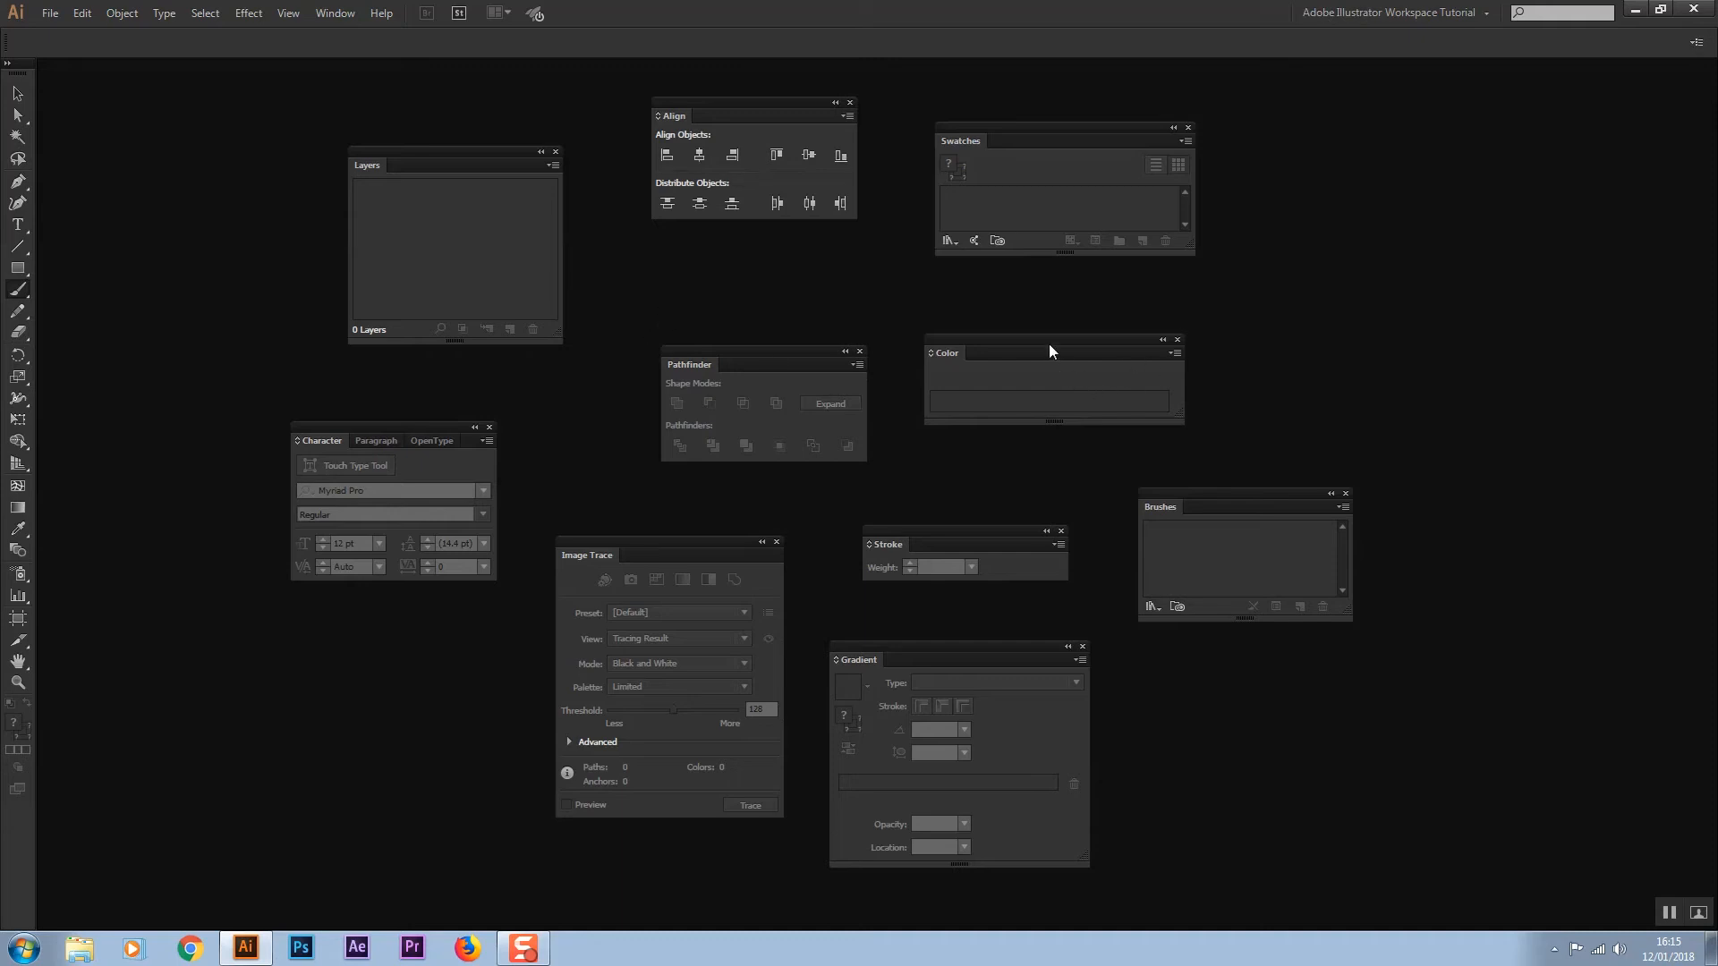
# Dock the Color panel at the right edge and add Swatches as a tab in the same group
pyautogui.moveTo(1044, 339); pyautogui.dragTo(1714, 77)
pyautogui.click(1710, 63)
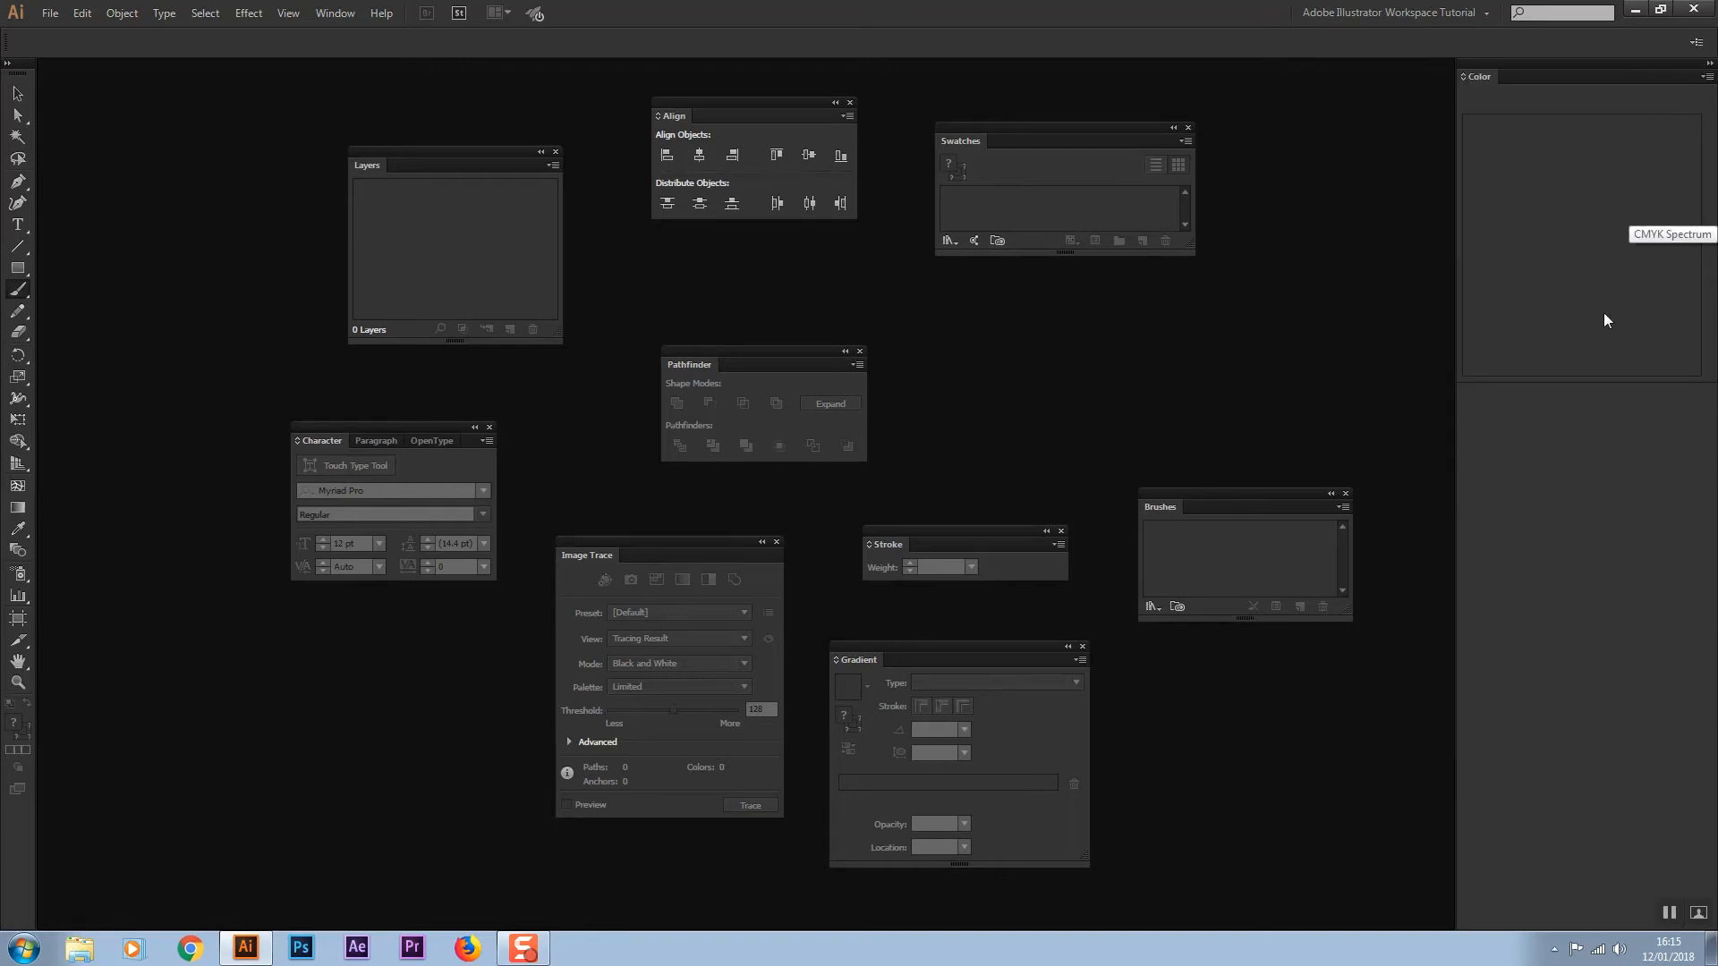
pyautogui.moveTo(954, 140); pyautogui.dragTo(1527, 77)
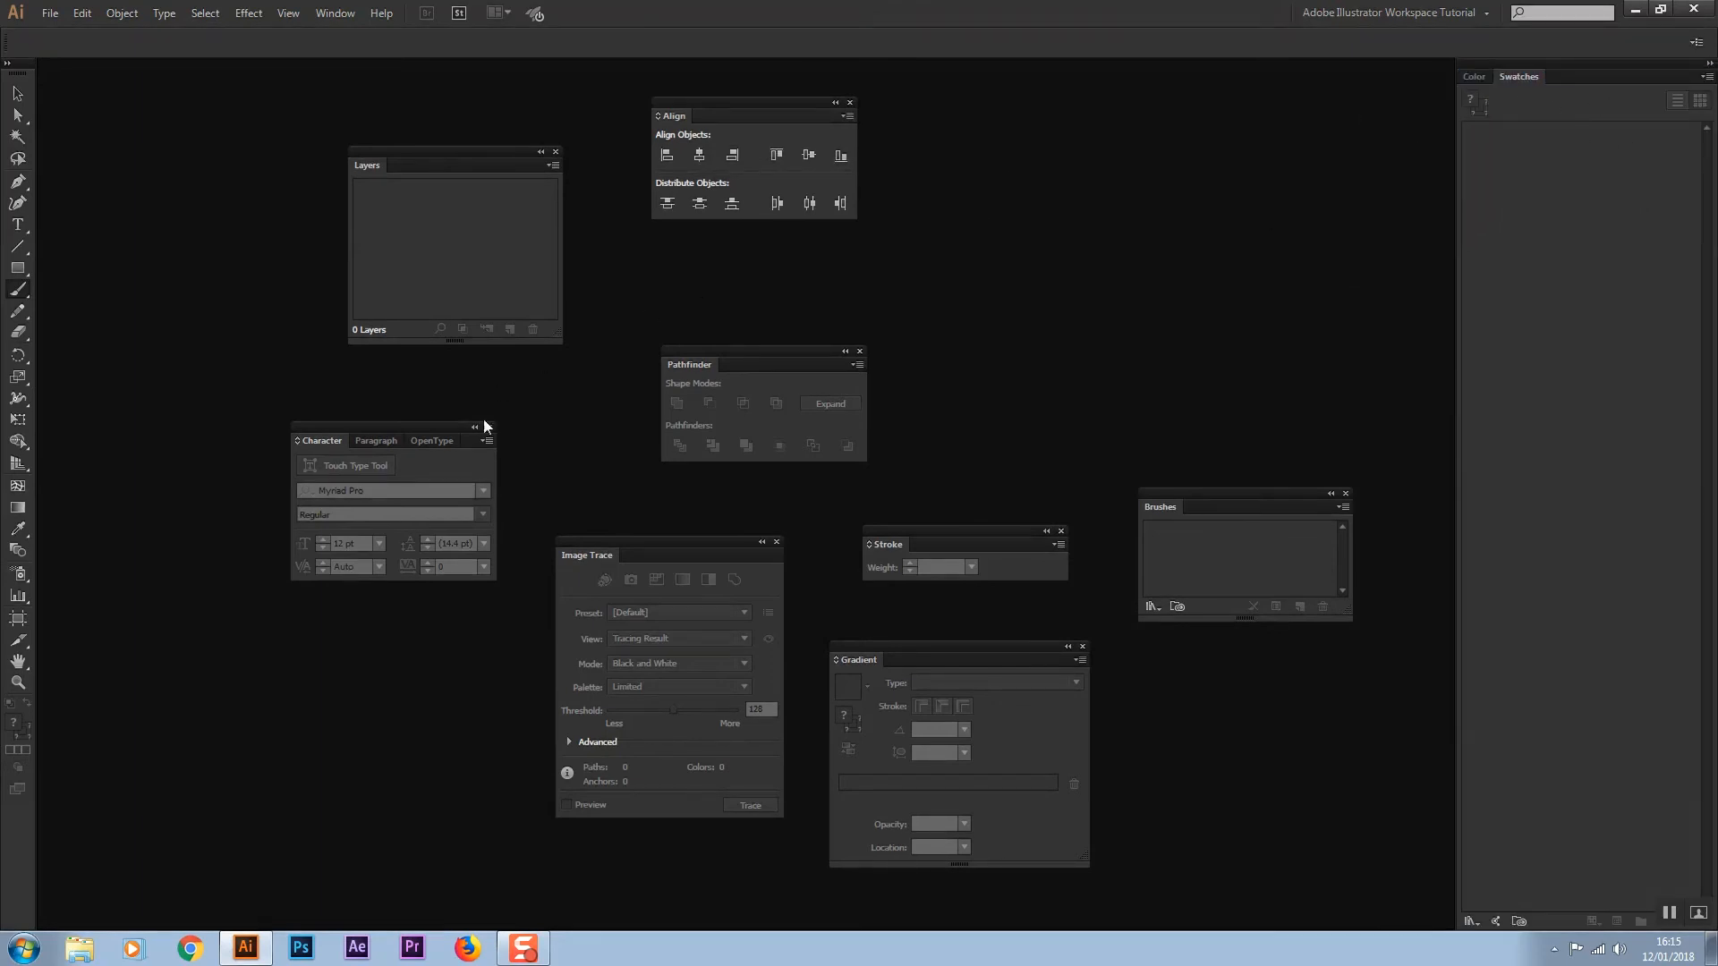
# Split the Character, Paragraph and OpenType tabs into separate panels and dock Character beneath the Swatches group
pyautogui.moveTo(330, 442); pyautogui.dragTo(188, 586)
pyautogui.click(369, 443)
pyautogui.moveTo(297, 439); pyautogui.dragTo(132, 400)
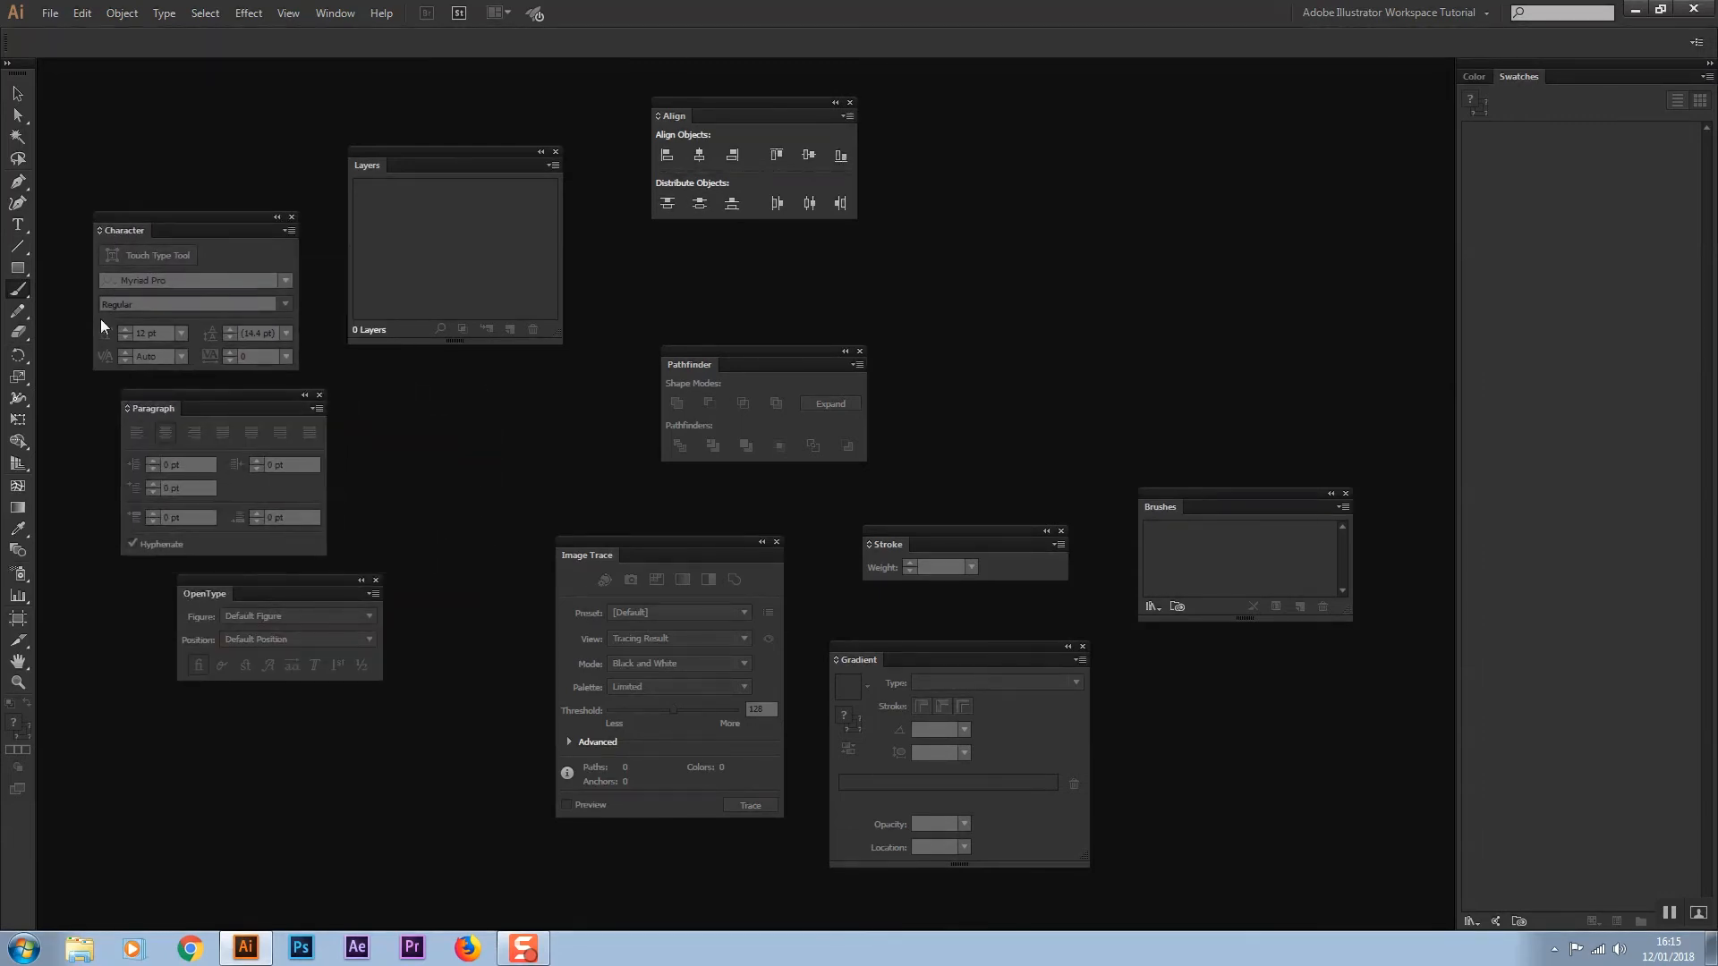
pyautogui.moveTo(114, 238); pyautogui.dragTo(1532, 926)
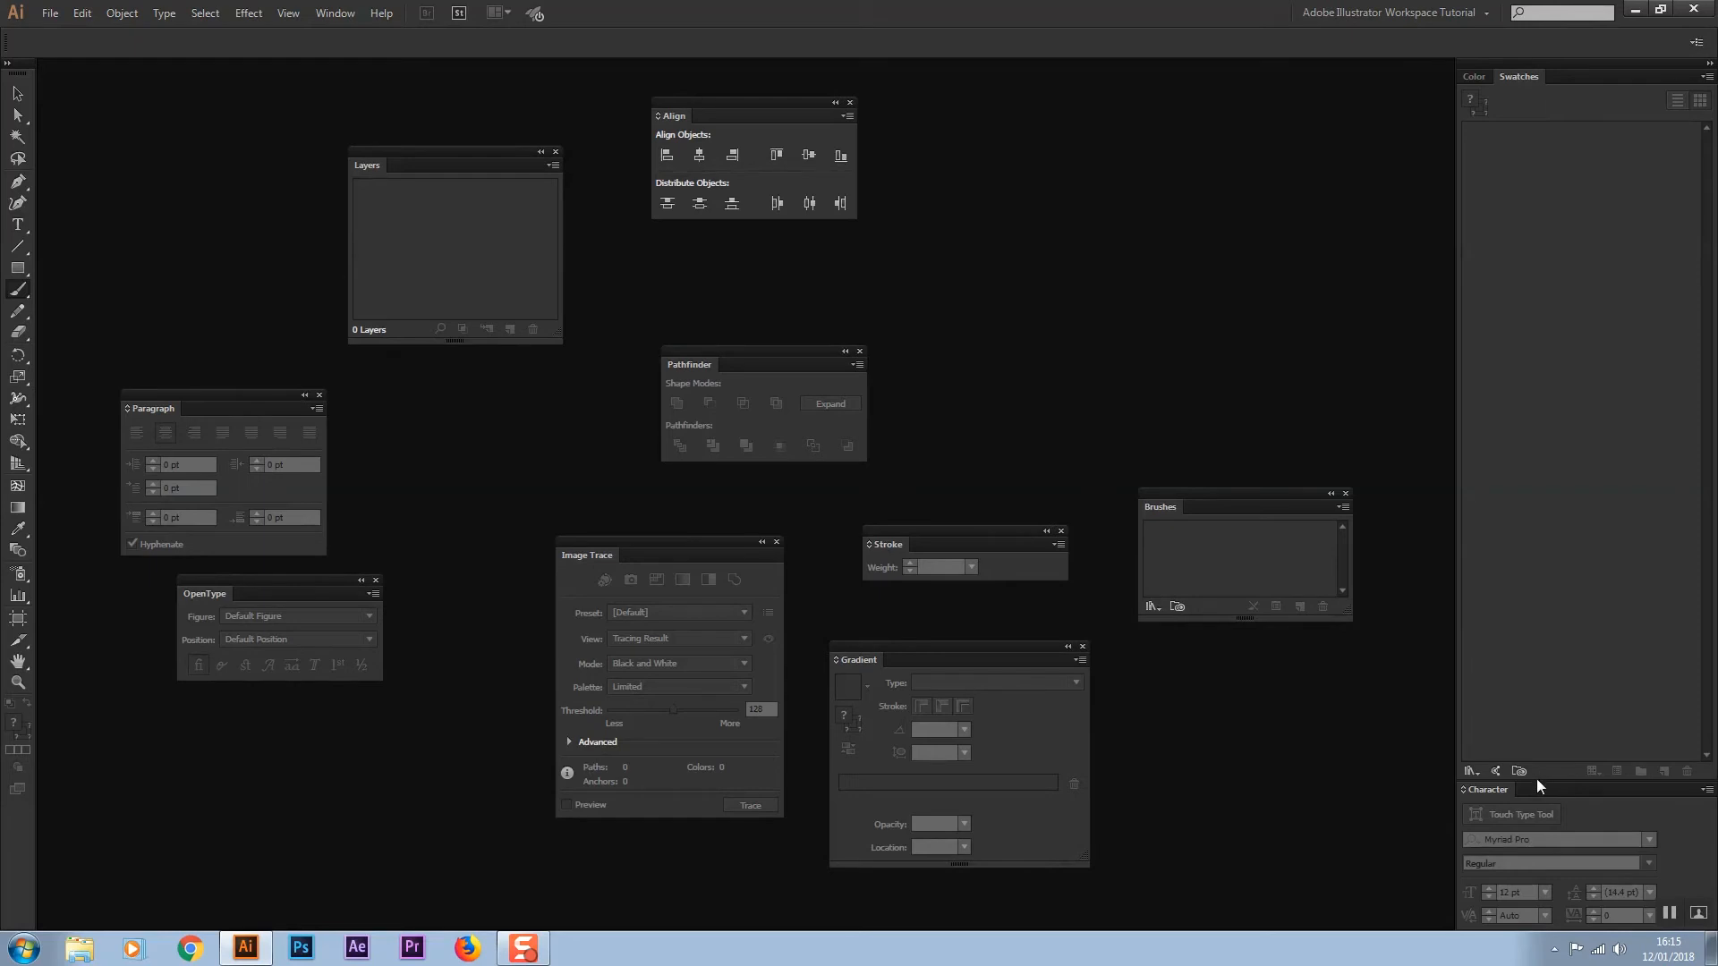
# Group the Paragraph and OpenType panels as tabs with Character, and dock the Align panel beneath that group
pyautogui.moveTo(168, 399); pyautogui.dragTo(1523, 787)
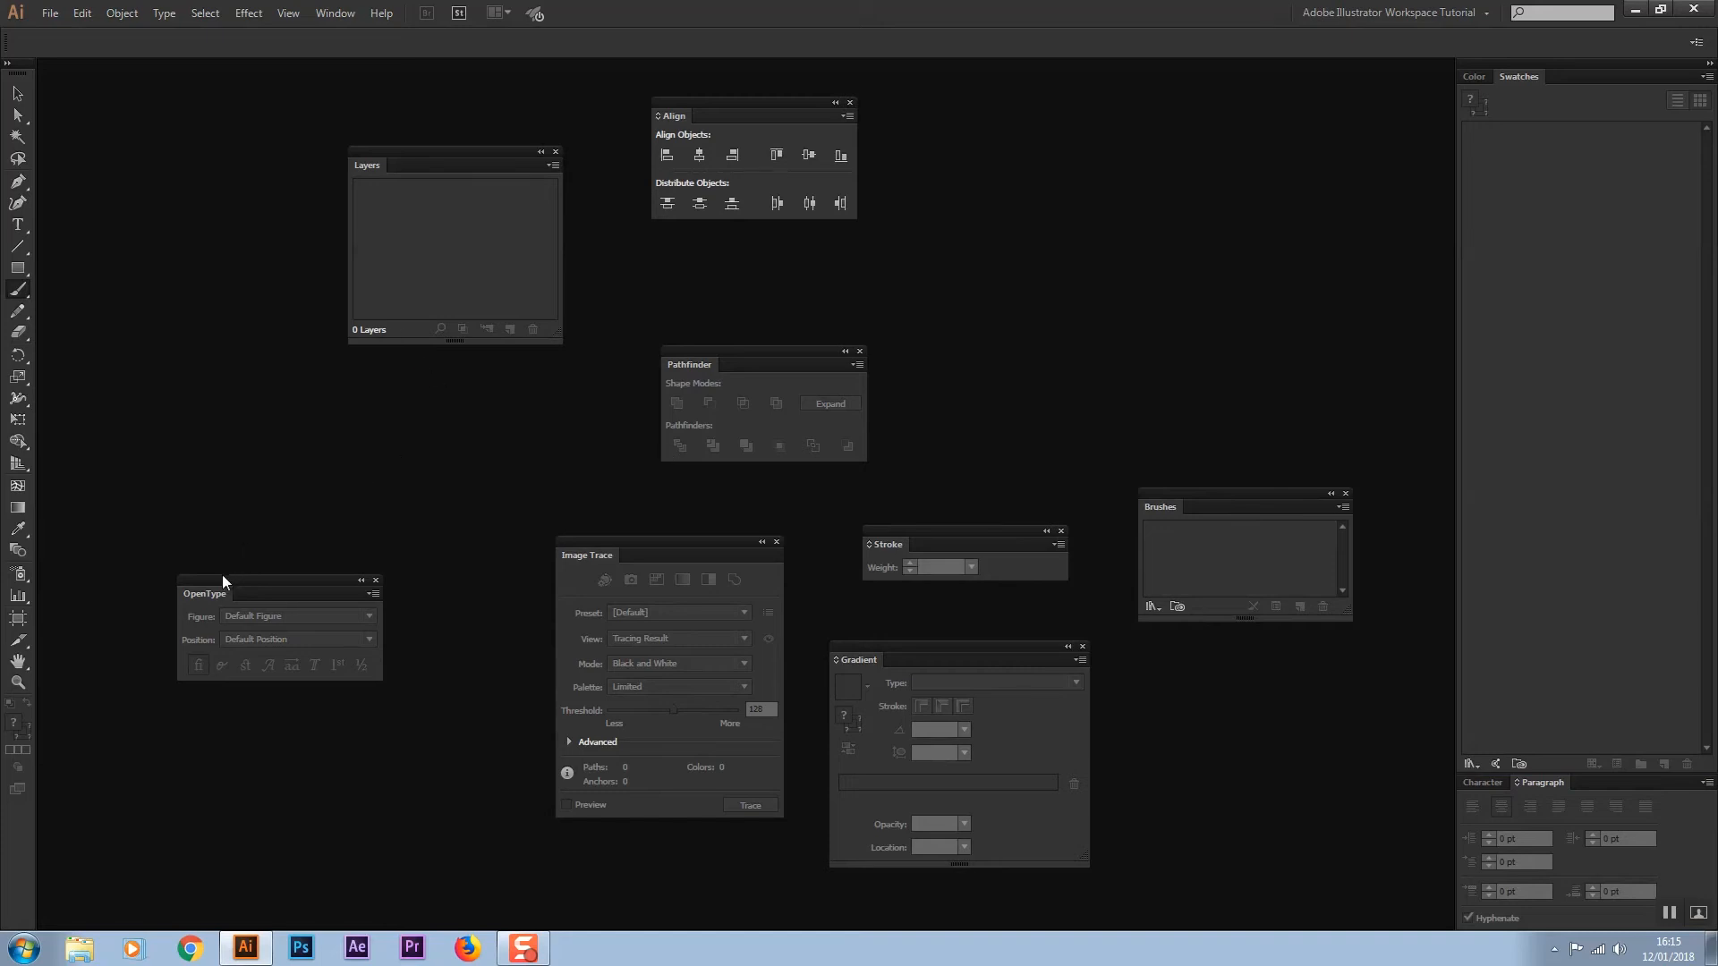
pyautogui.moveTo(227, 576); pyautogui.dragTo(1613, 778)
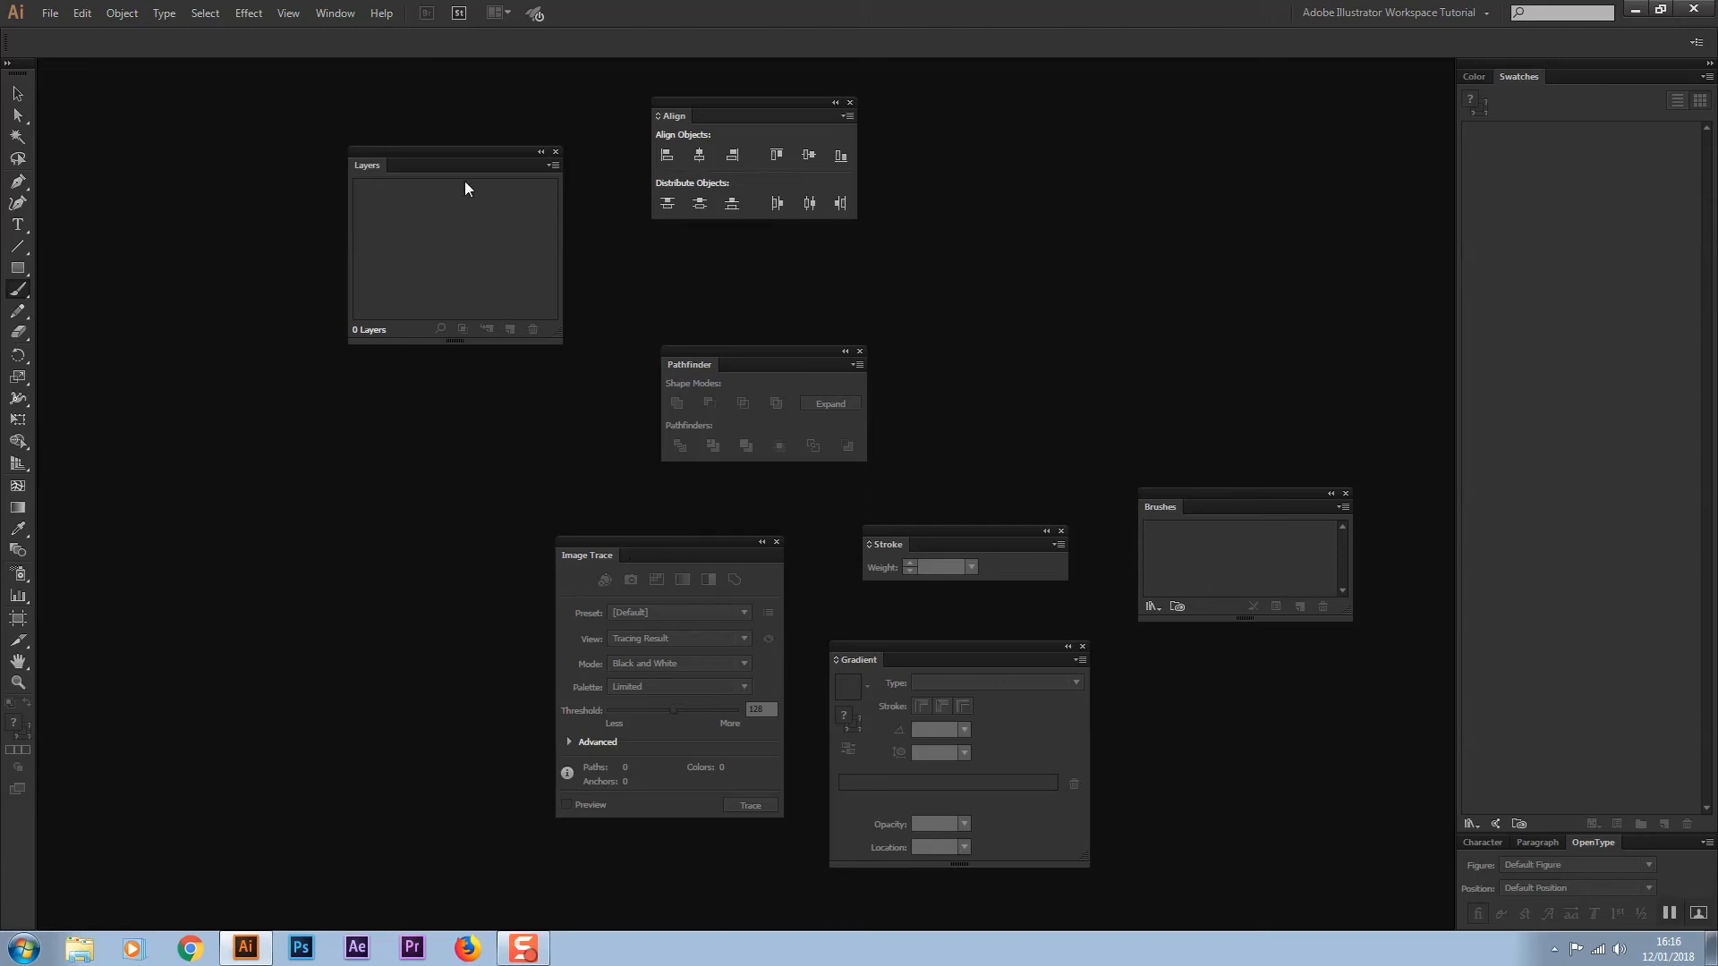
pyautogui.moveTo(707, 116); pyautogui.dragTo(1510, 920)
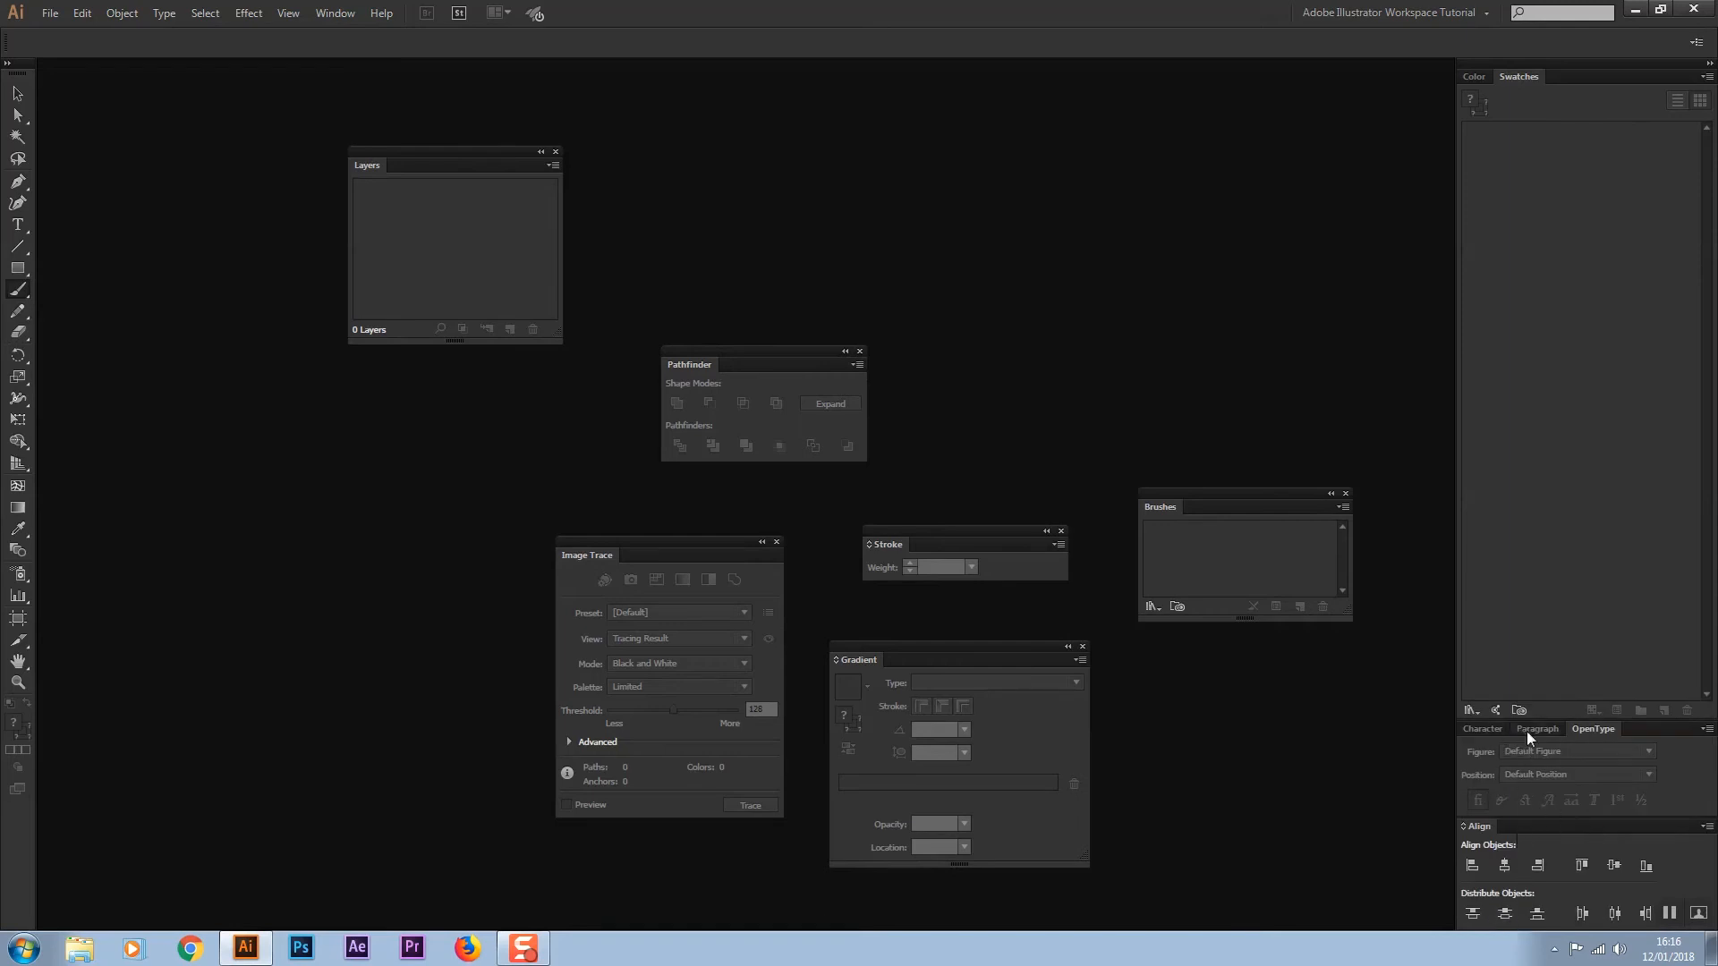
# Dock Gradient beneath Align, add Stroke as a tab in its group, and expand the Gradient panel
pyautogui.click(1476, 76)
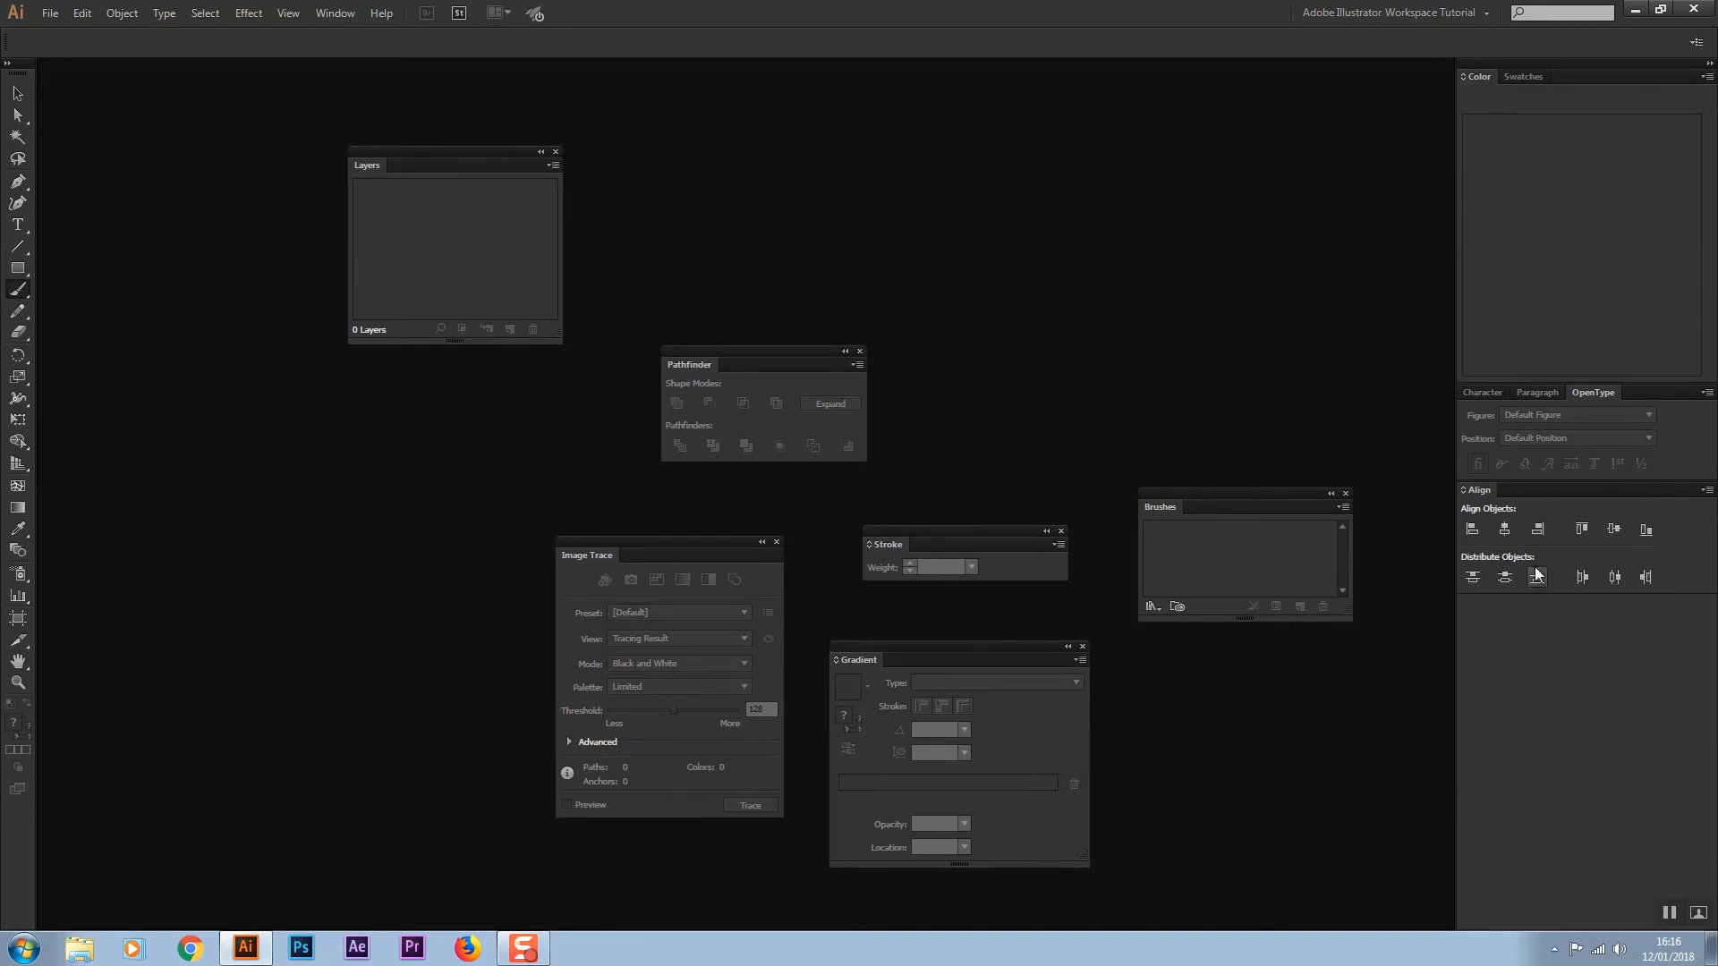
pyautogui.click(1519, 75)
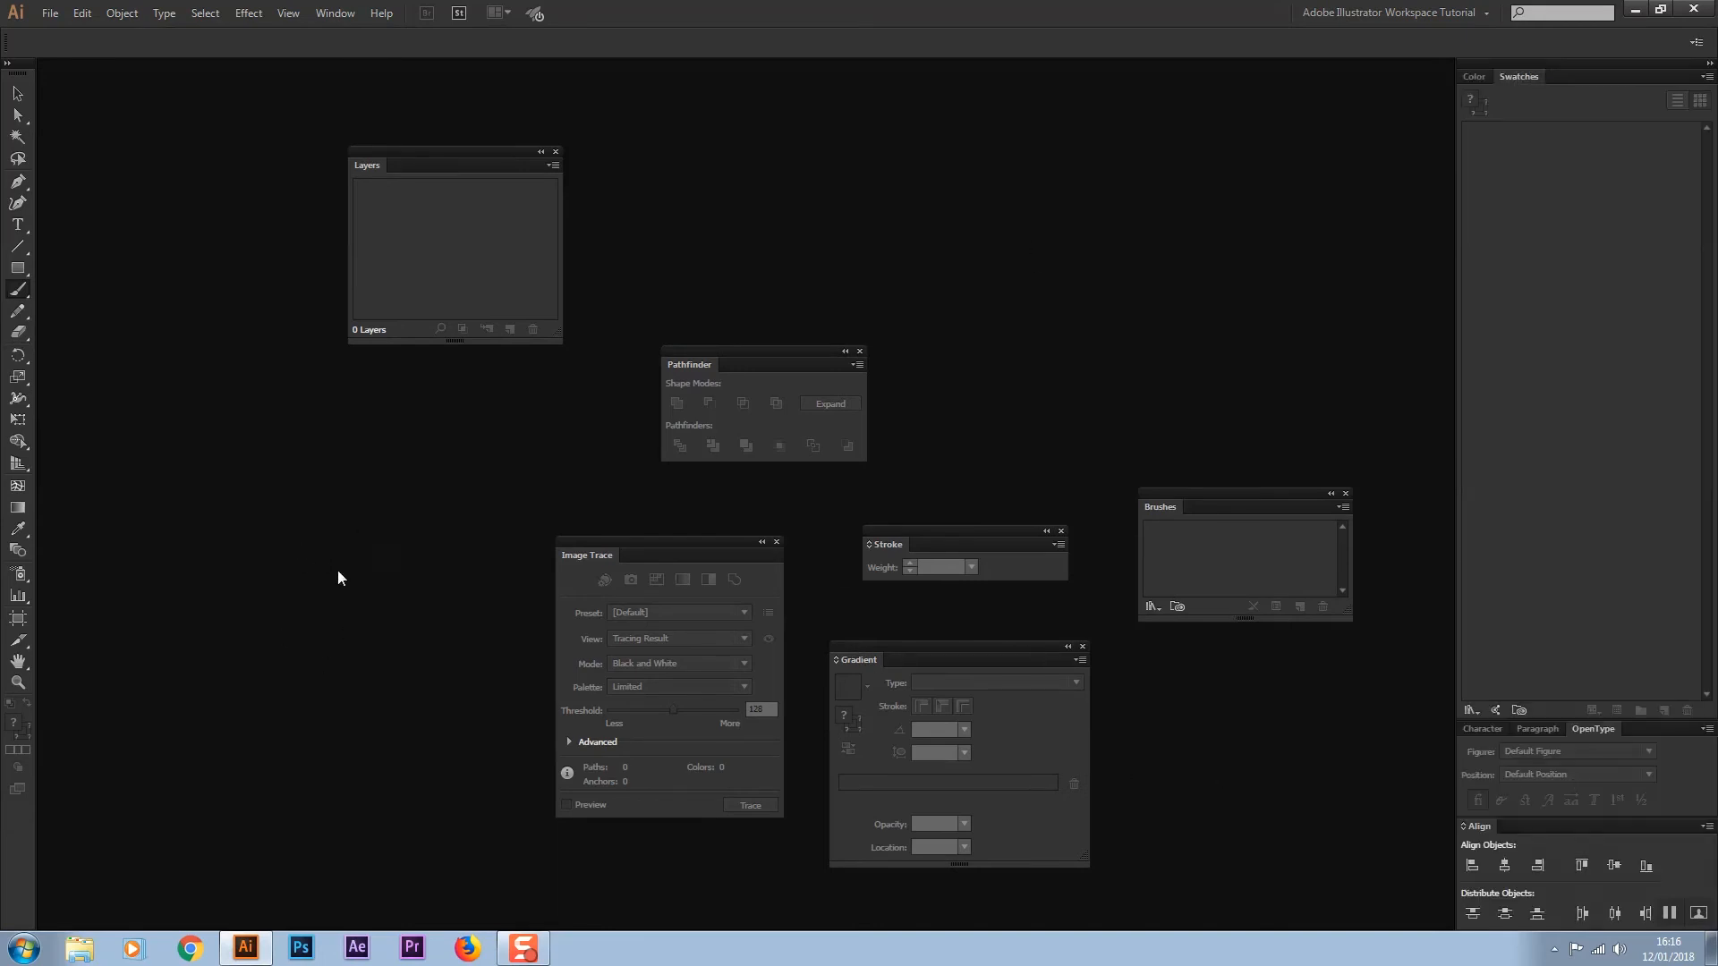
pyautogui.moveTo(970, 645); pyautogui.dragTo(1517, 925)
pyautogui.moveTo(889, 544)
pyautogui.mouseDown()
pyautogui.moveTo(1474, 847)
pyautogui.moveTo(1532, 735)
pyautogui.mouseUp()
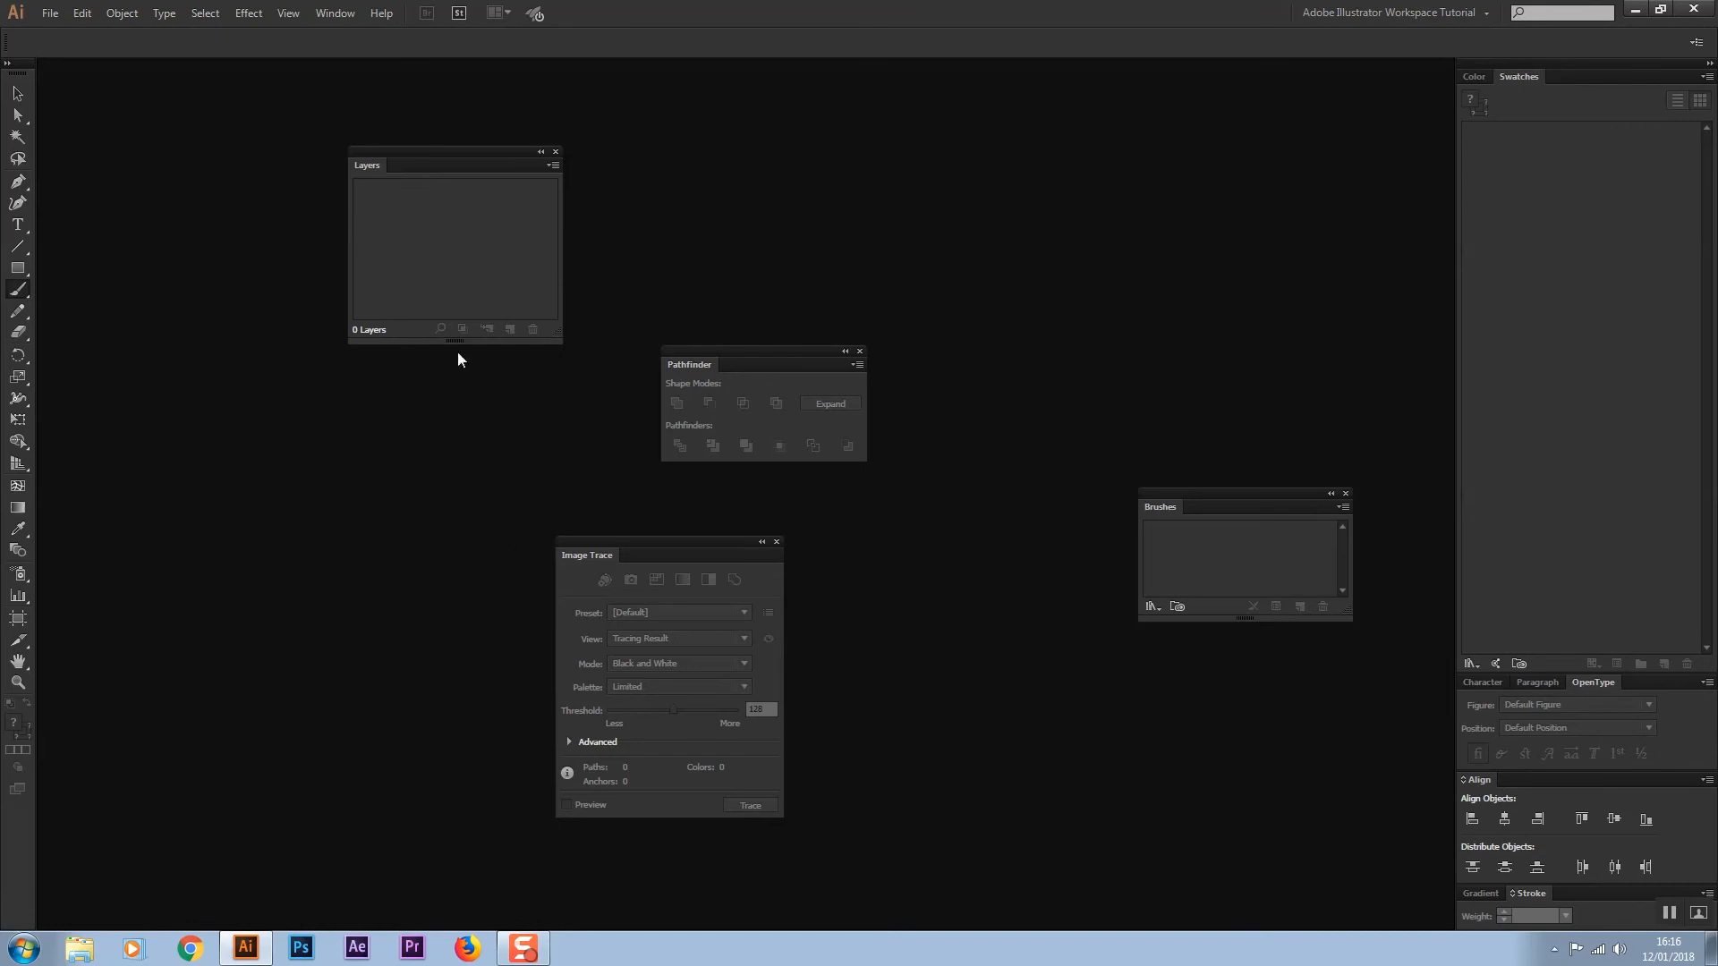
pyautogui.click(337, 13)
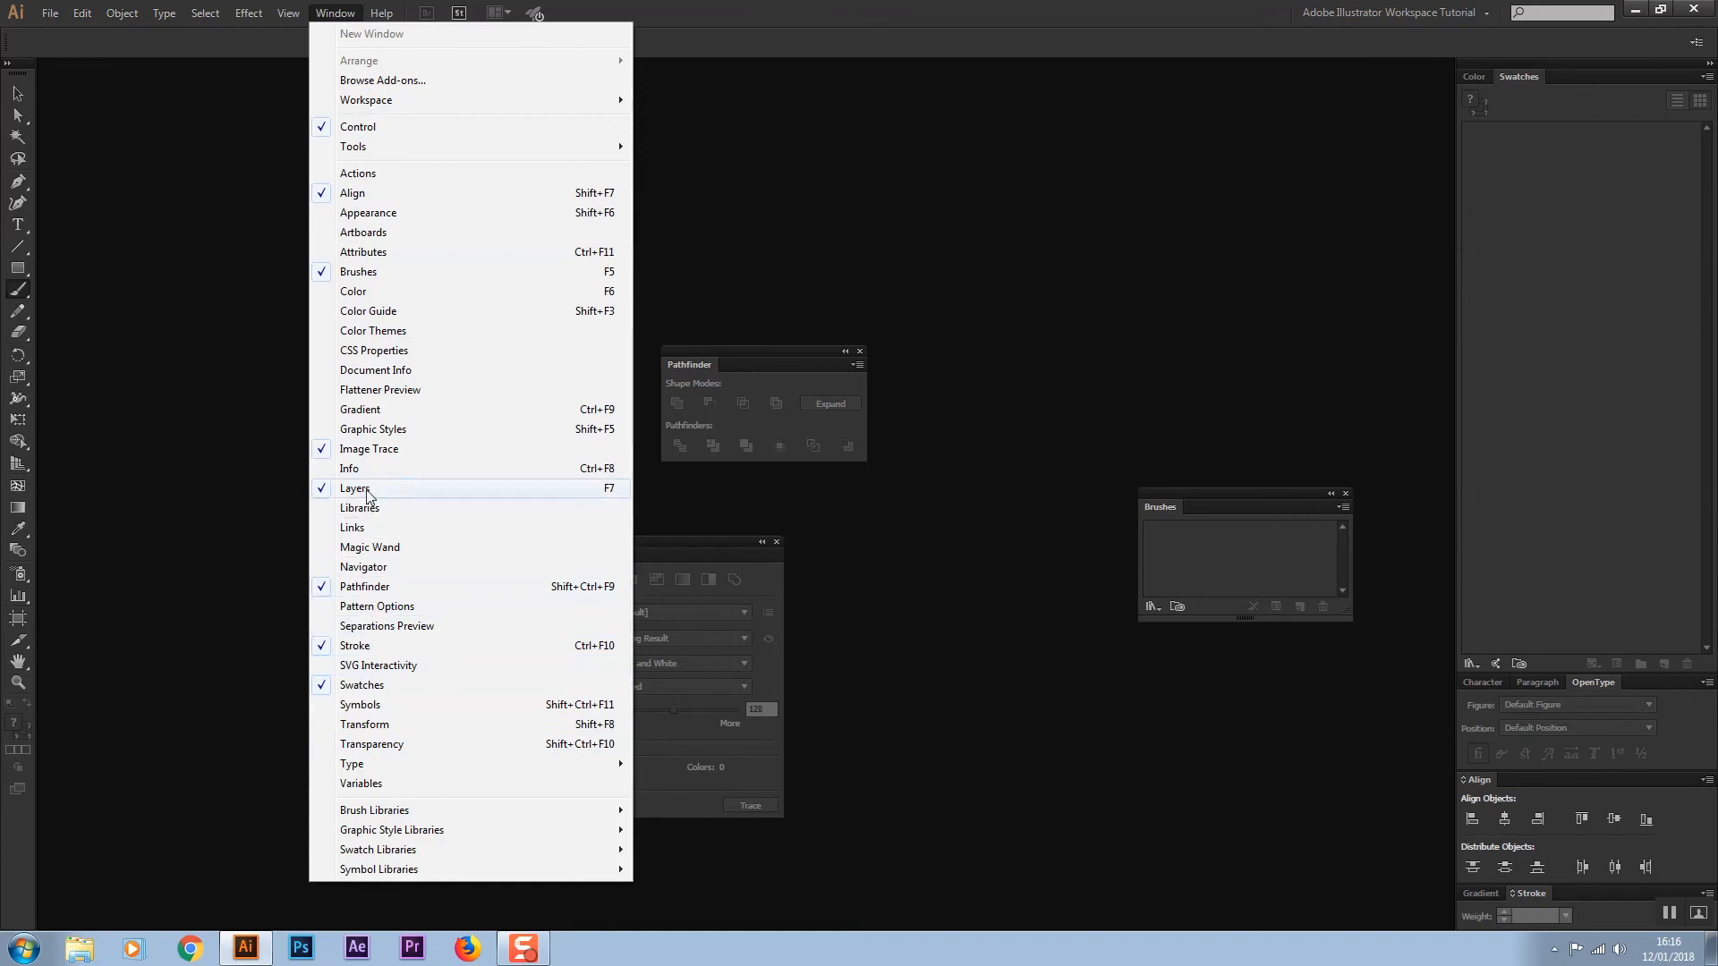
pyautogui.click(375, 412)
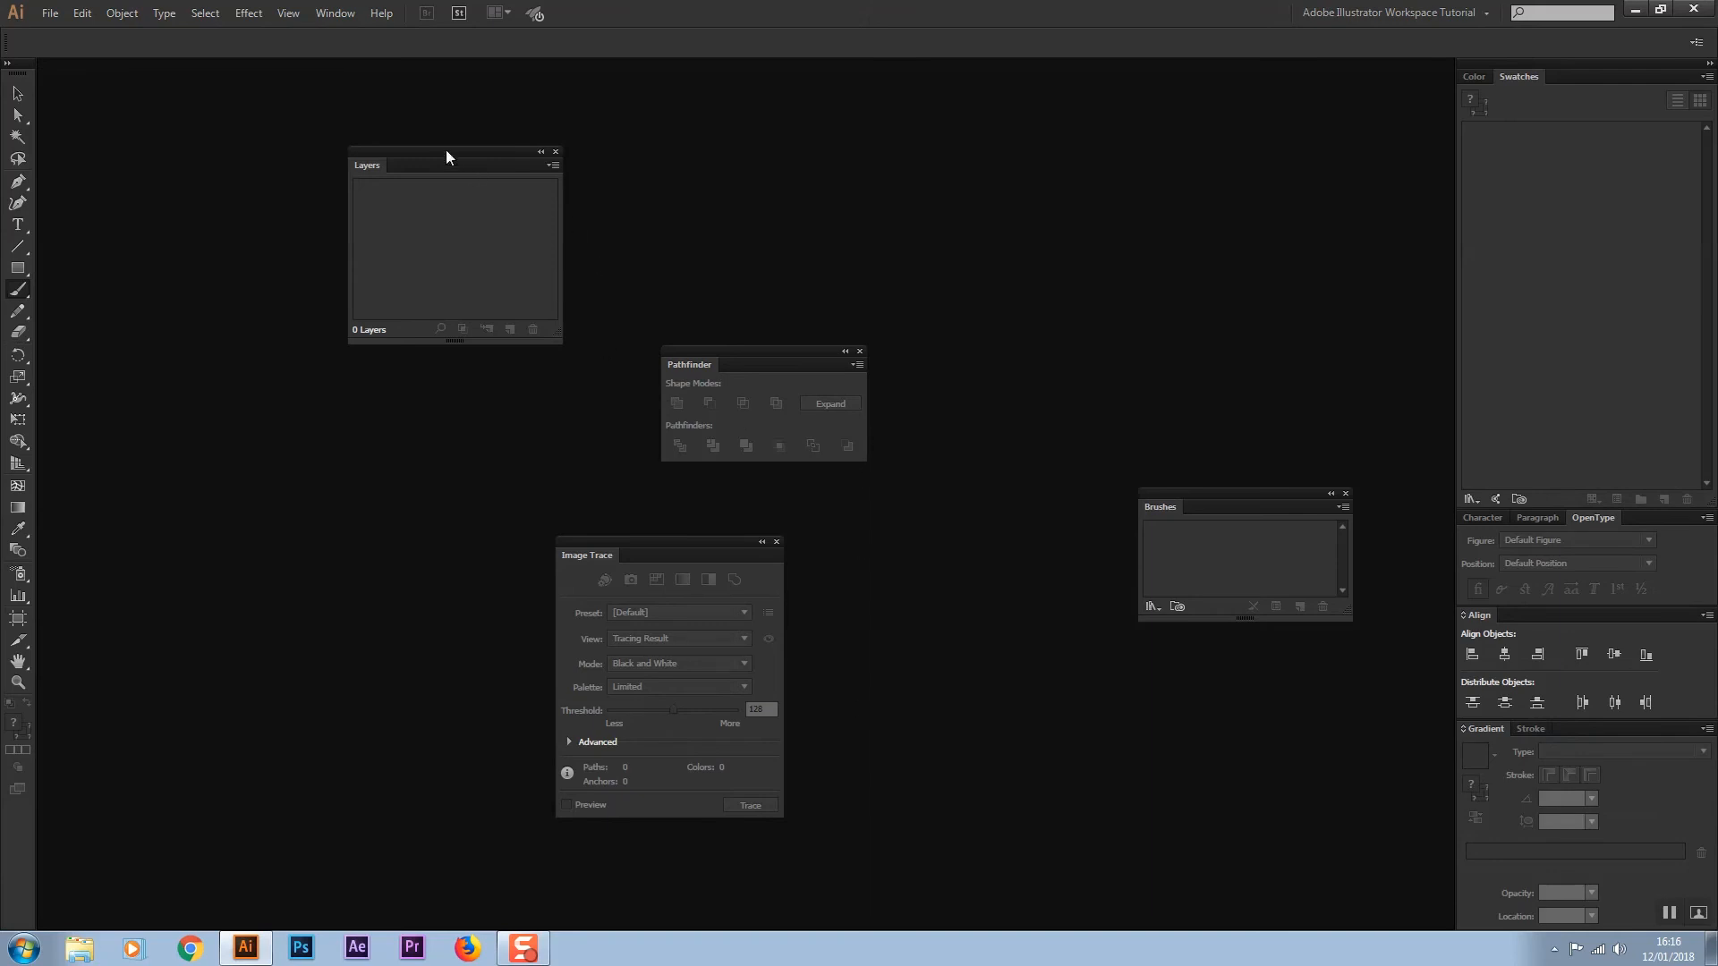
# Dock Layers with Pathfinder as a tabbed group below Gradient, and add Brushes as a tab beside Color and Swatches
pyautogui.moveTo(440, 146); pyautogui.dragTo(1537, 926)
pyautogui.moveTo(707, 367); pyautogui.dragTo(1518, 760)
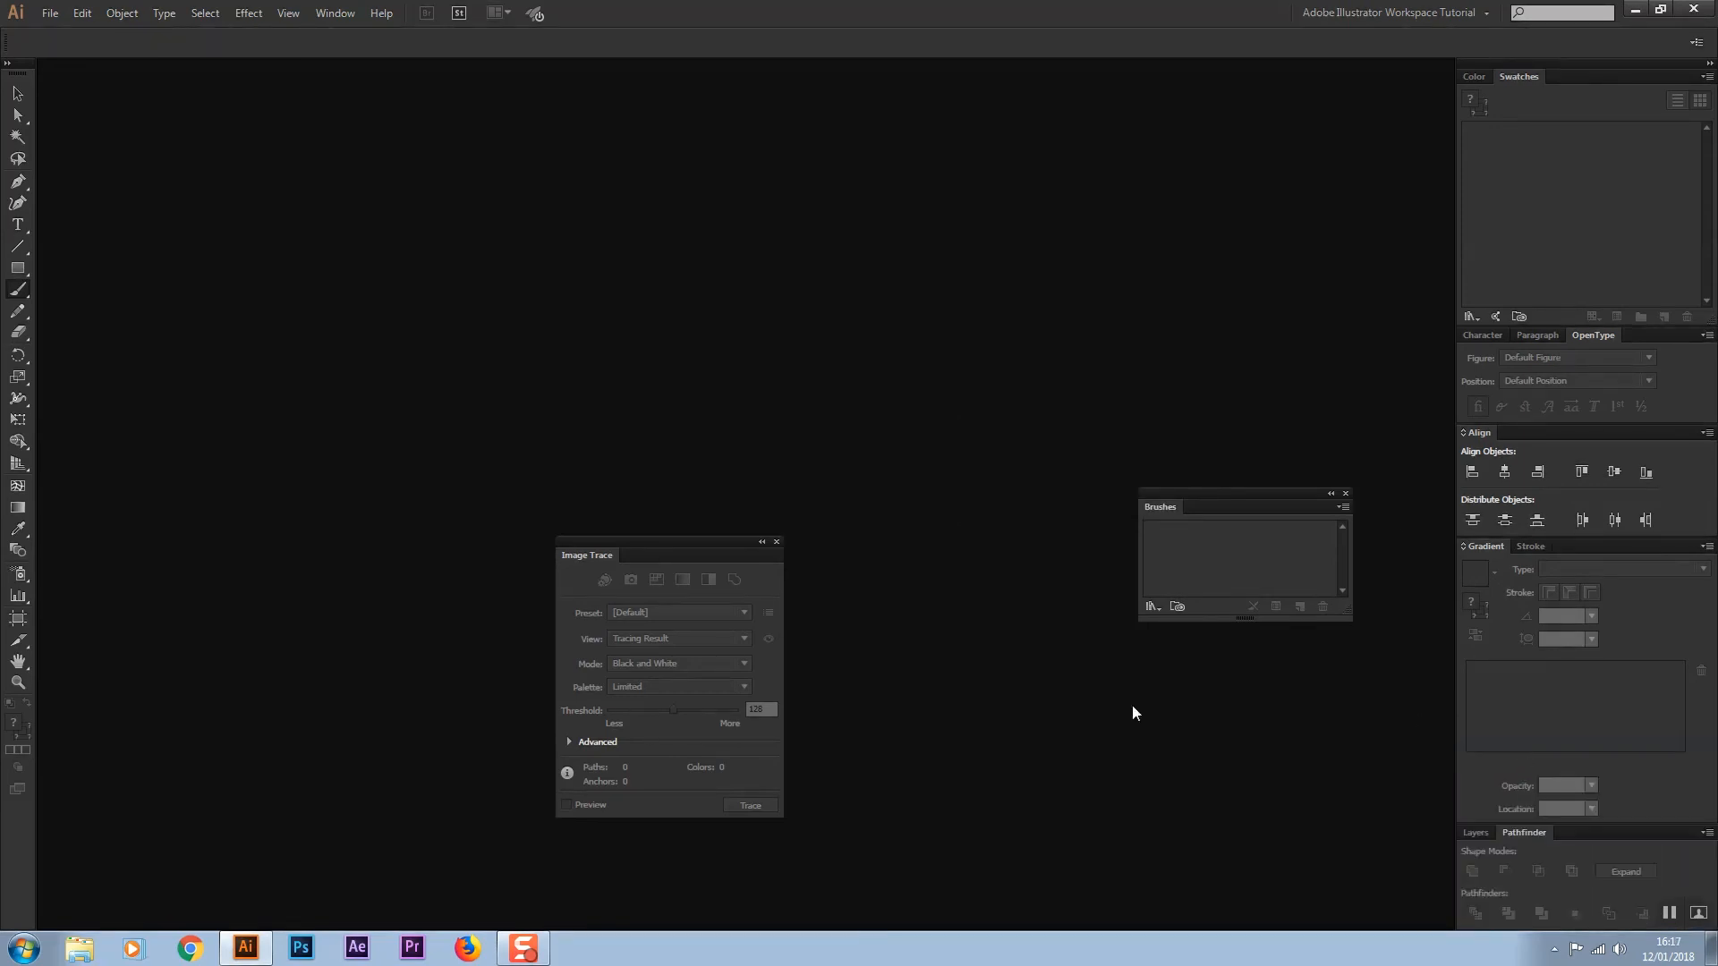
pyautogui.moveTo(1163, 507)
pyautogui.mouseDown()
pyautogui.moveTo(1483, 241)
pyautogui.moveTo(1561, 76)
pyautogui.mouseUp()
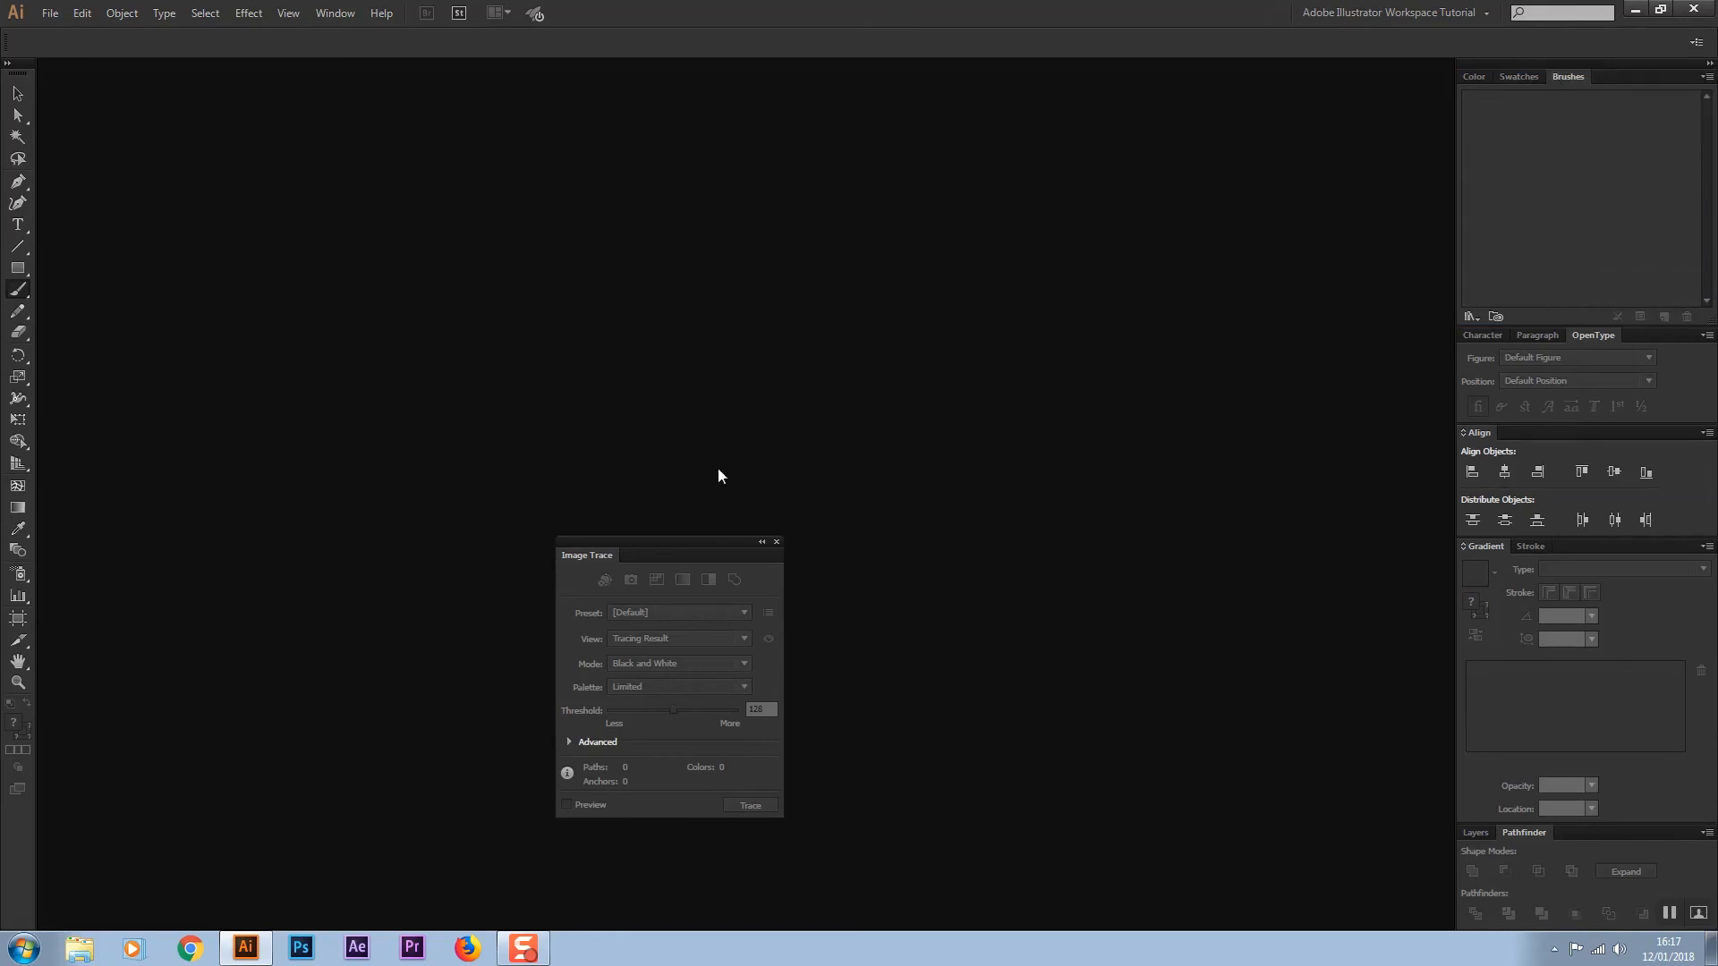
# Dock the Image Trace panel at the bottom of the panel stack and expand it
pyautogui.moveTo(622, 553)
pyautogui.mouseDown()
pyautogui.moveTo(868, 583)
pyautogui.moveTo(1519, 877)
pyautogui.moveTo(1526, 923)
pyautogui.mouseUp()
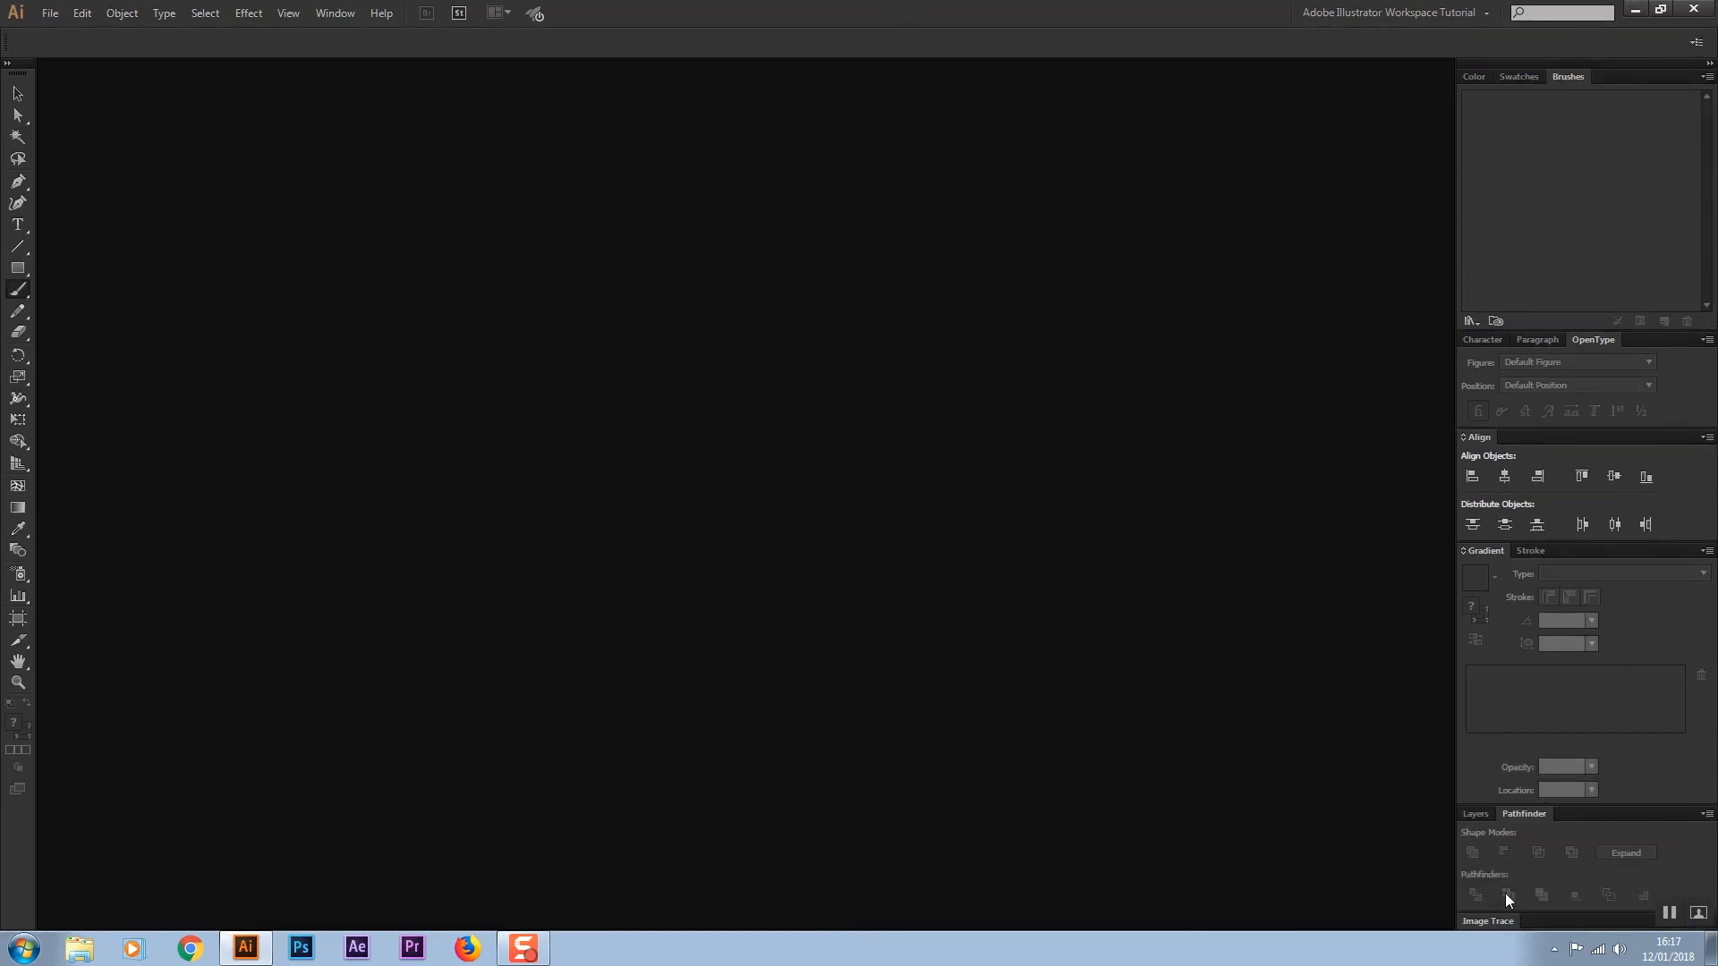
pyautogui.click(1494, 920)
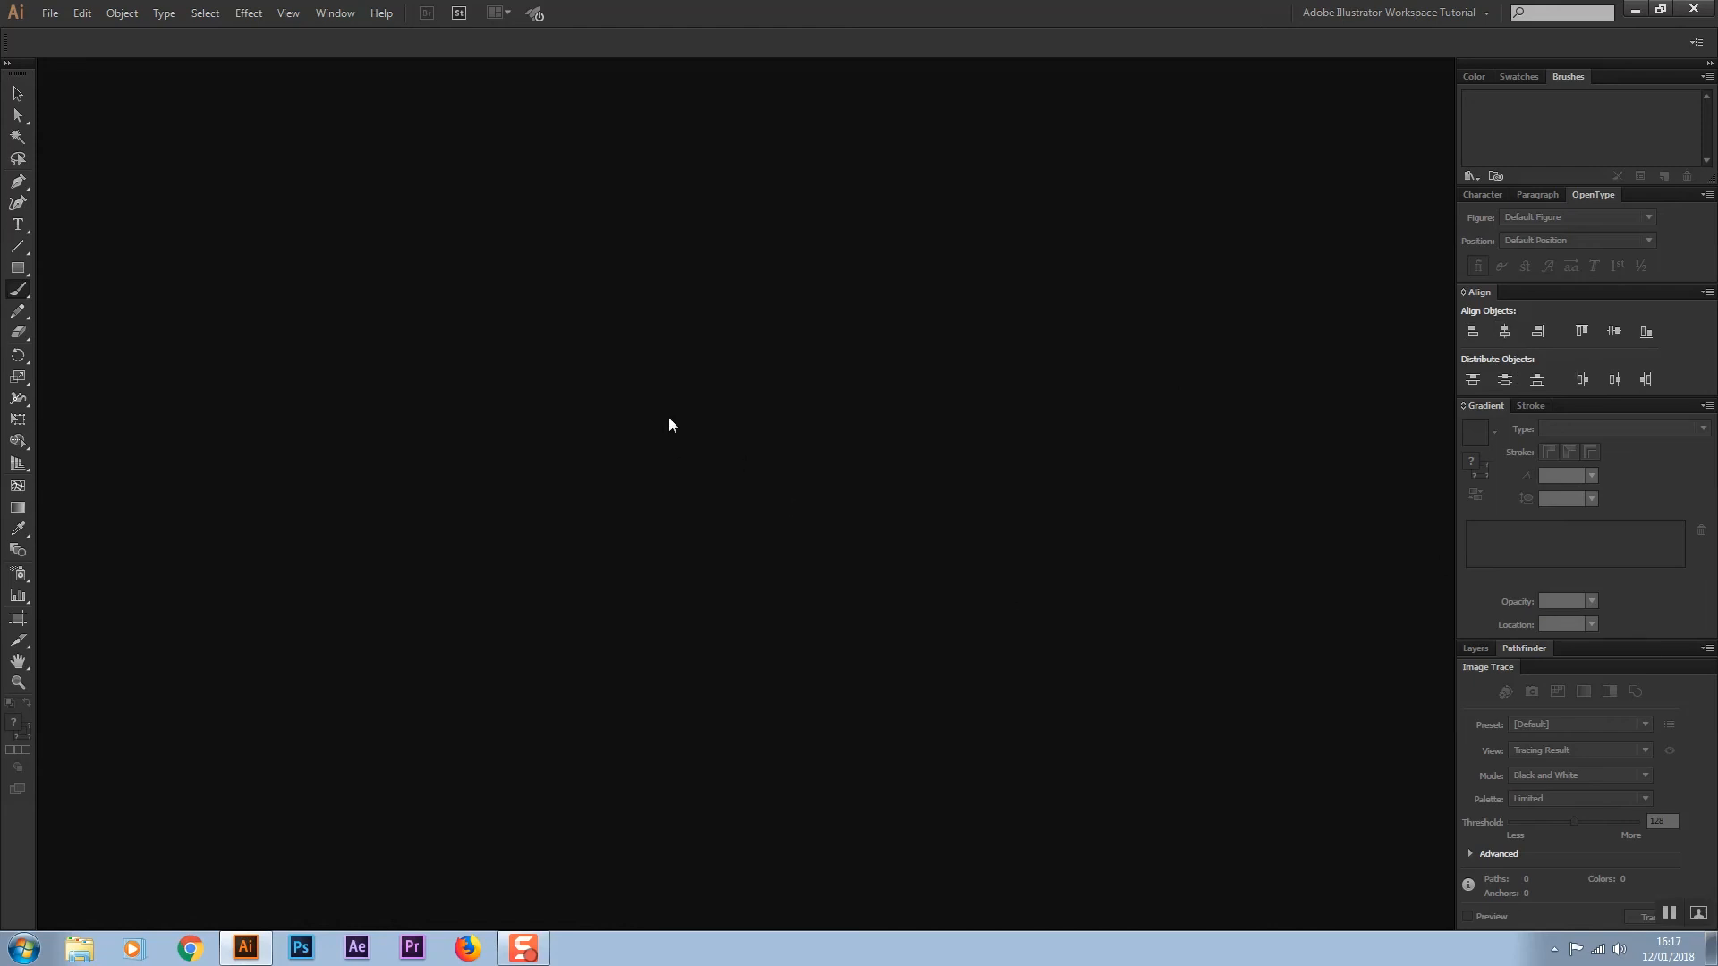
pyautogui.click(1474, 77)
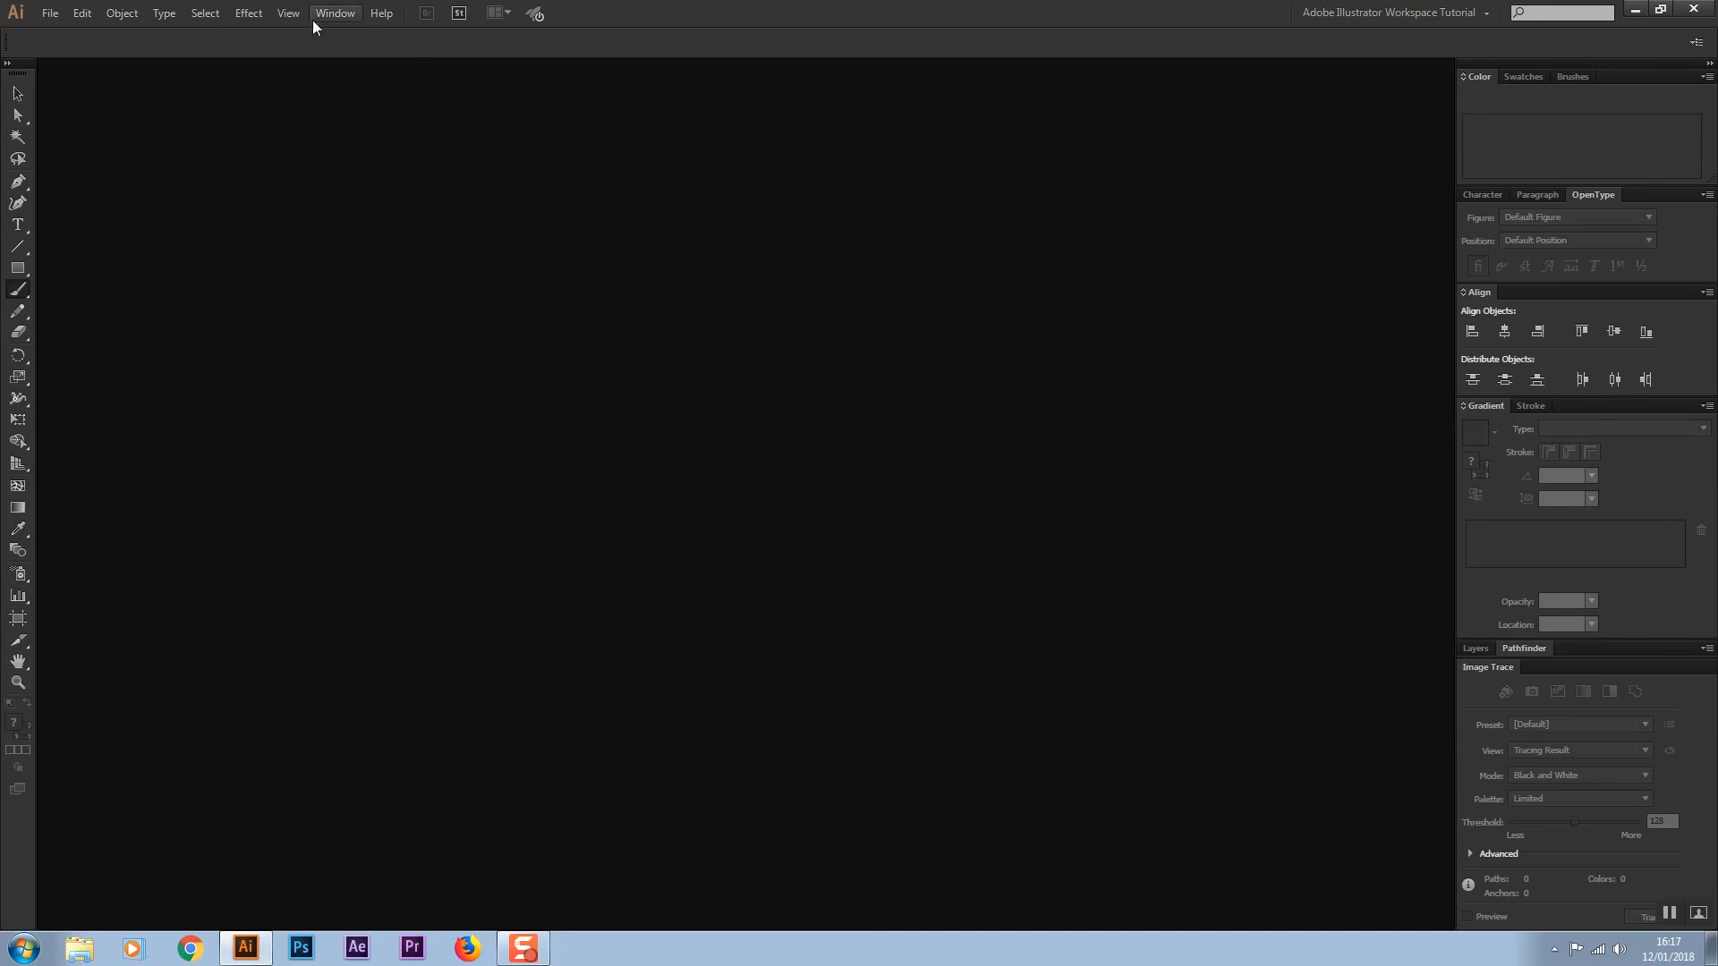
# Create a new document with the default settings
pyautogui.click(56, 13)
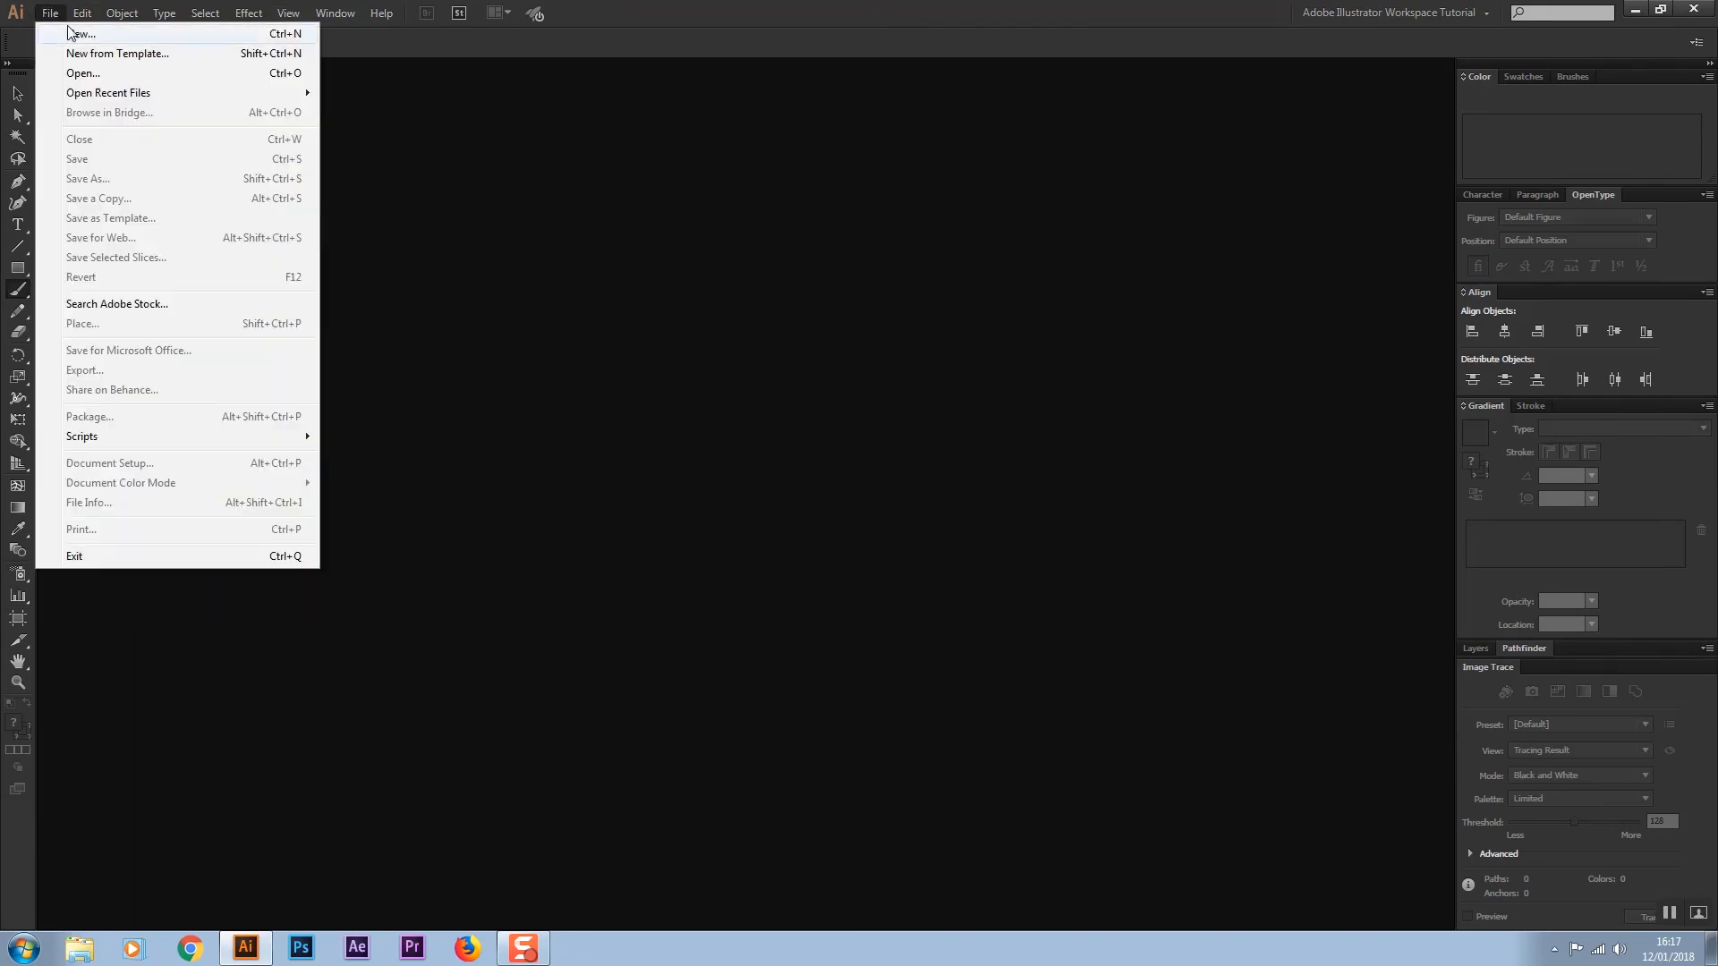
pyautogui.click(75, 33)
pyautogui.click(894, 653)
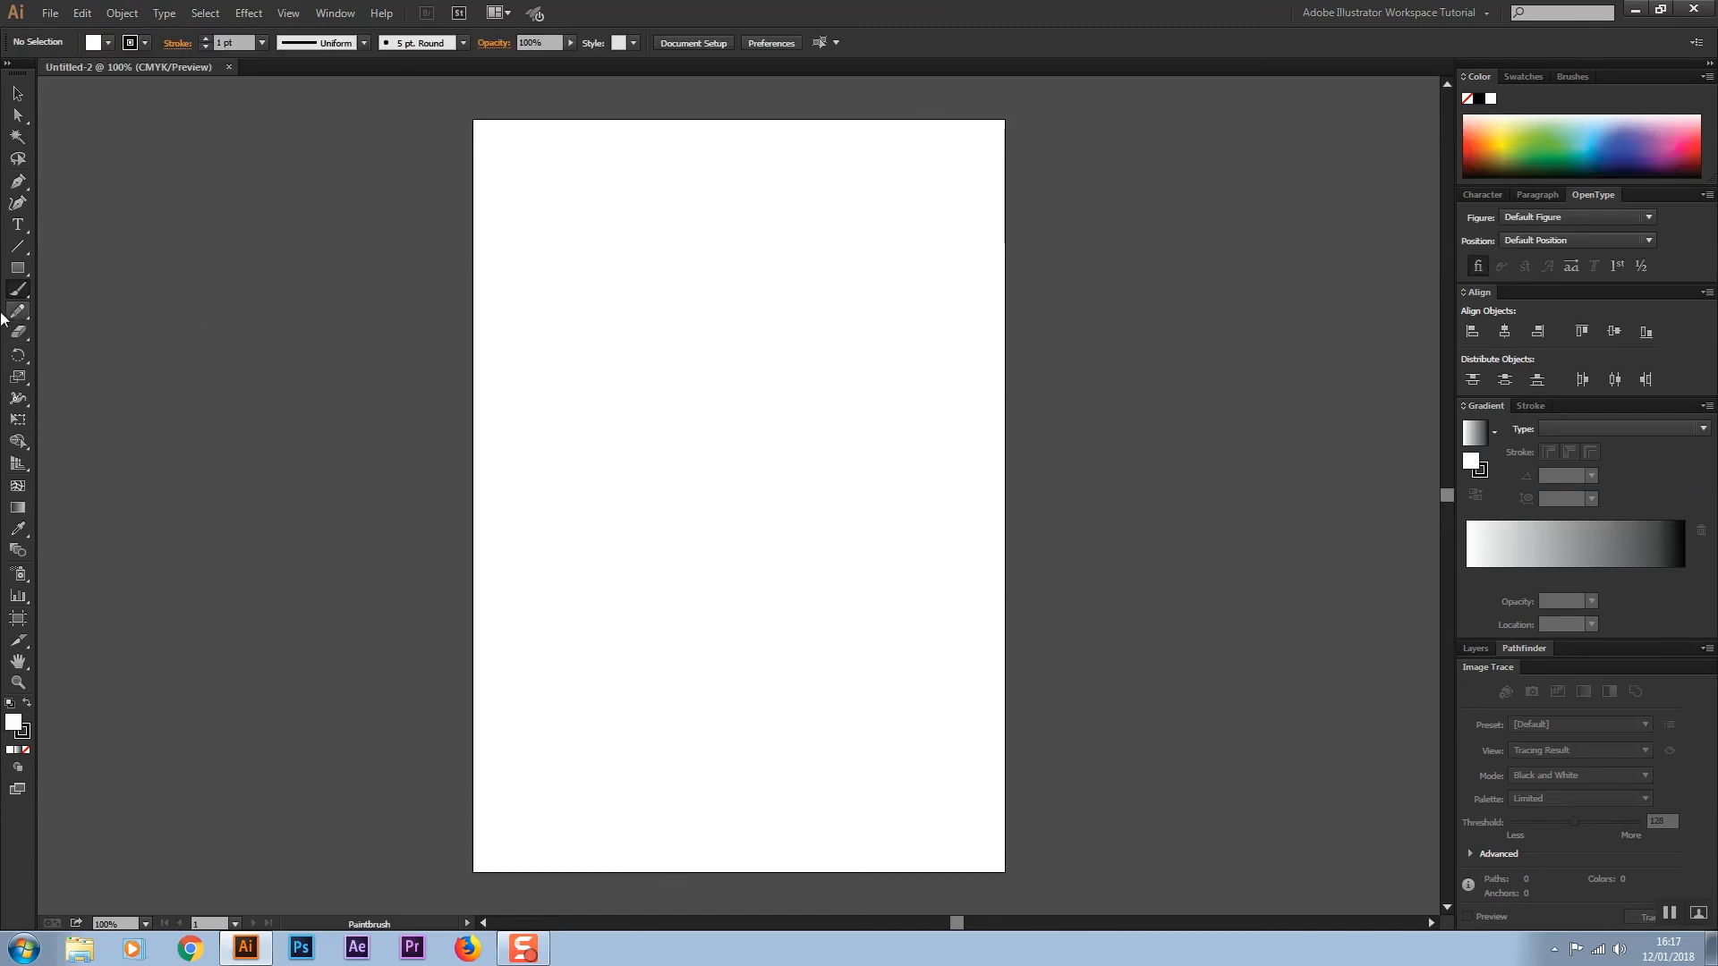
# Draw a rectangle about 427 × 221 px on the artboard and move it off to the right
pyautogui.click(17, 268)
pyautogui.click(17, 507)
pyautogui.click(17, 268)
pyautogui.moveTo(464, 242); pyautogui.dragTo(845, 439)
pyautogui.click(17, 93)
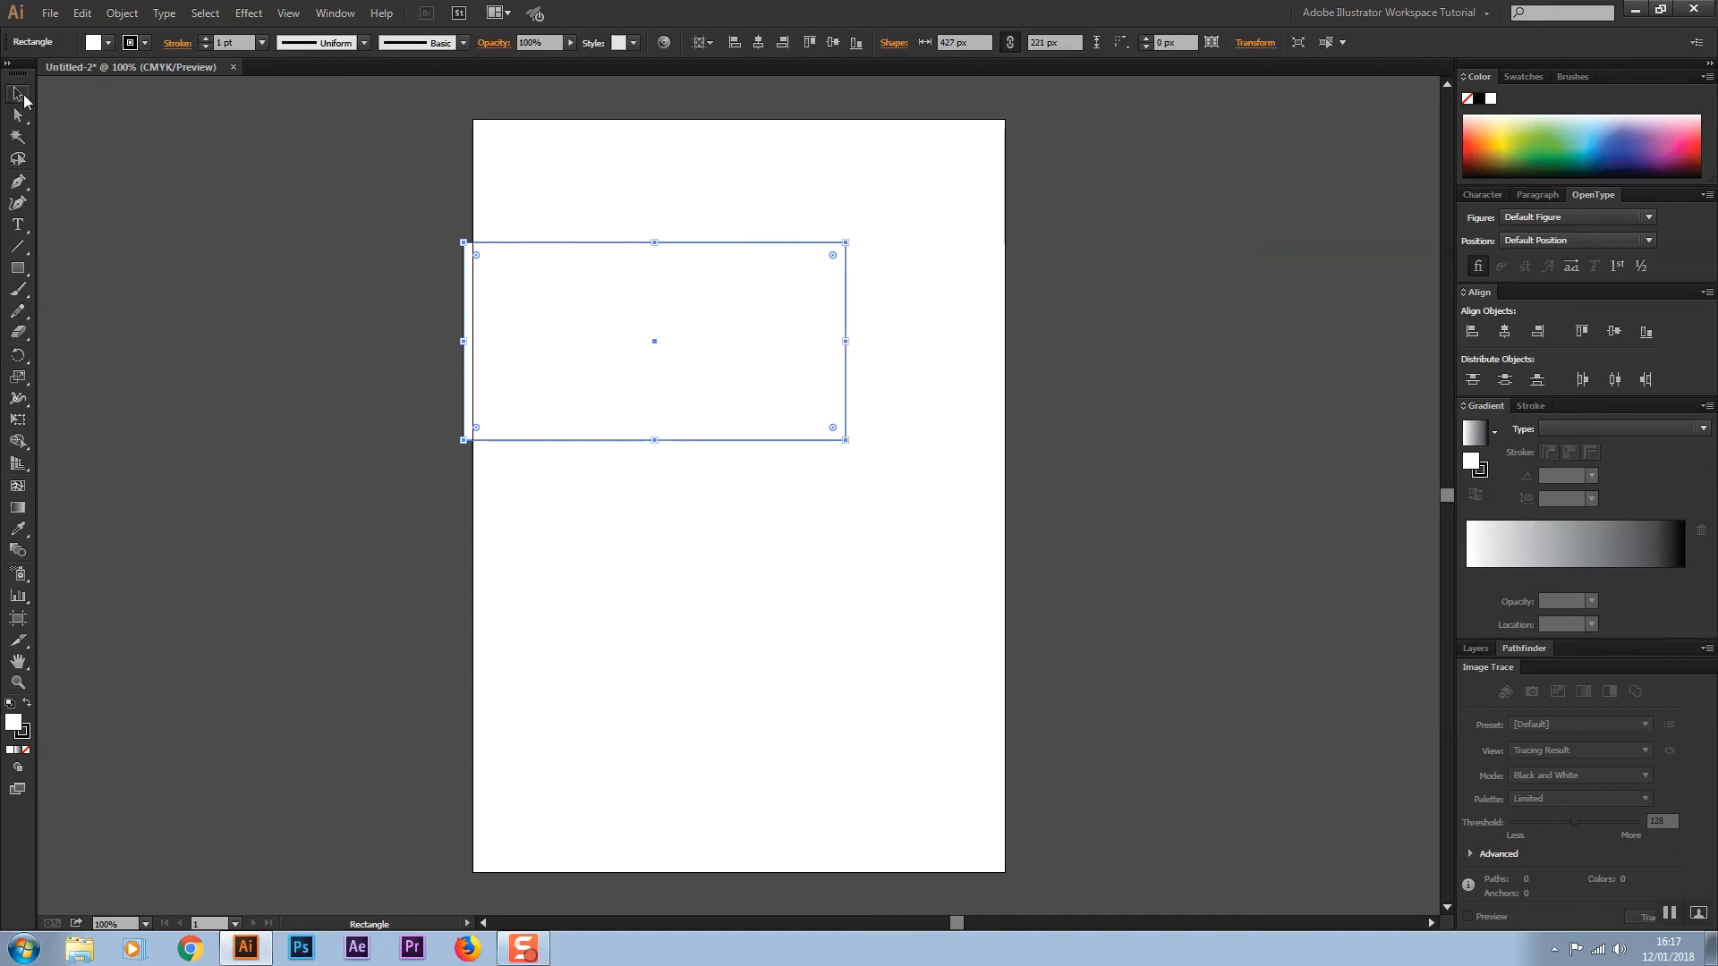
pyautogui.moveTo(563, 256); pyautogui.dragTo(1105, 313)
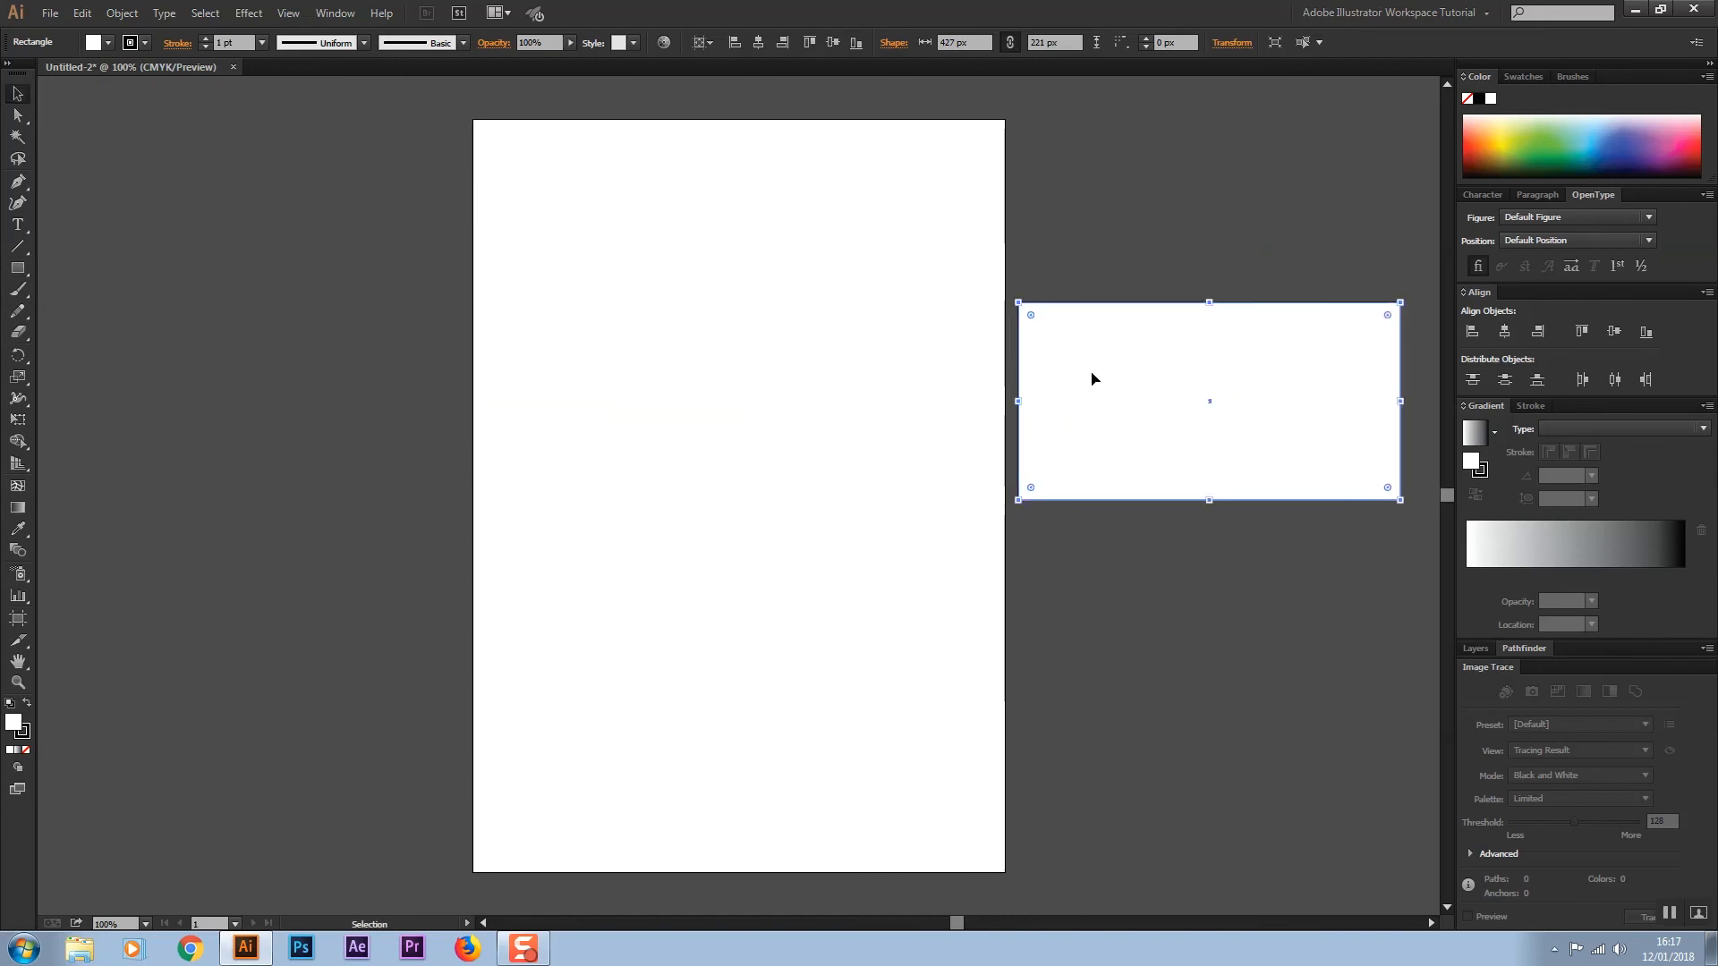
# Fill the rectangle green and align it to the horizontal and vertical centre
pyautogui.click(1700, 143)
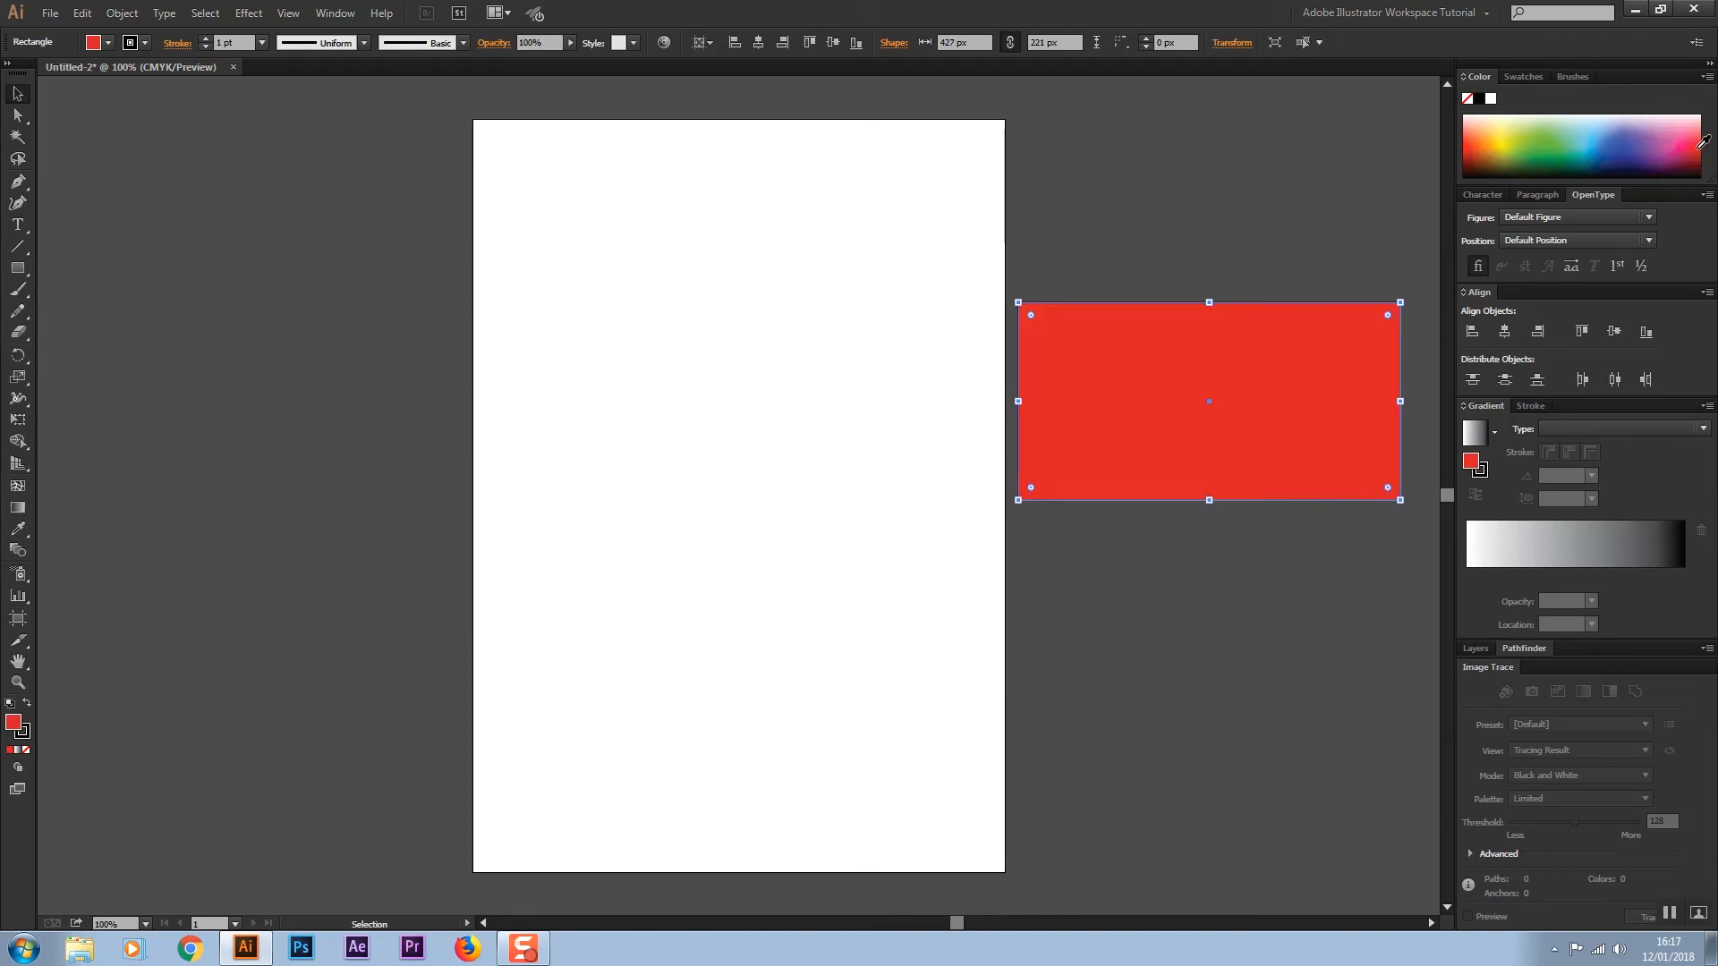
pyautogui.click(1509, 139)
pyautogui.click(1537, 144)
pyautogui.click(1506, 332)
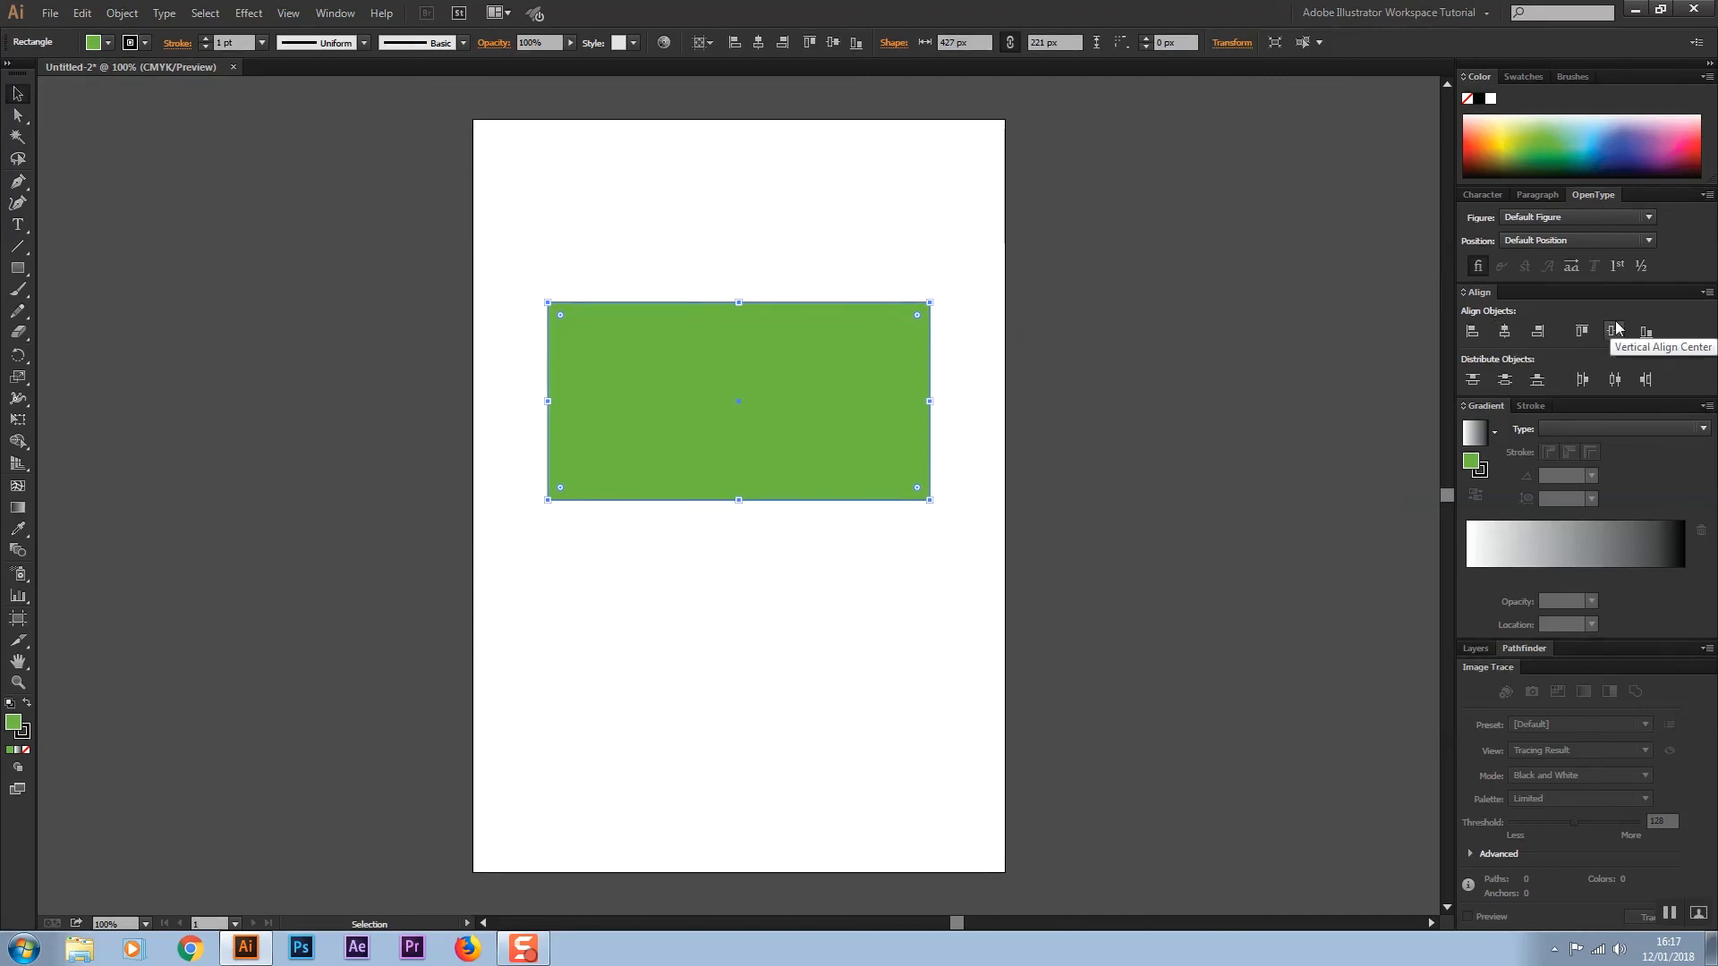
pyautogui.click(1614, 332)
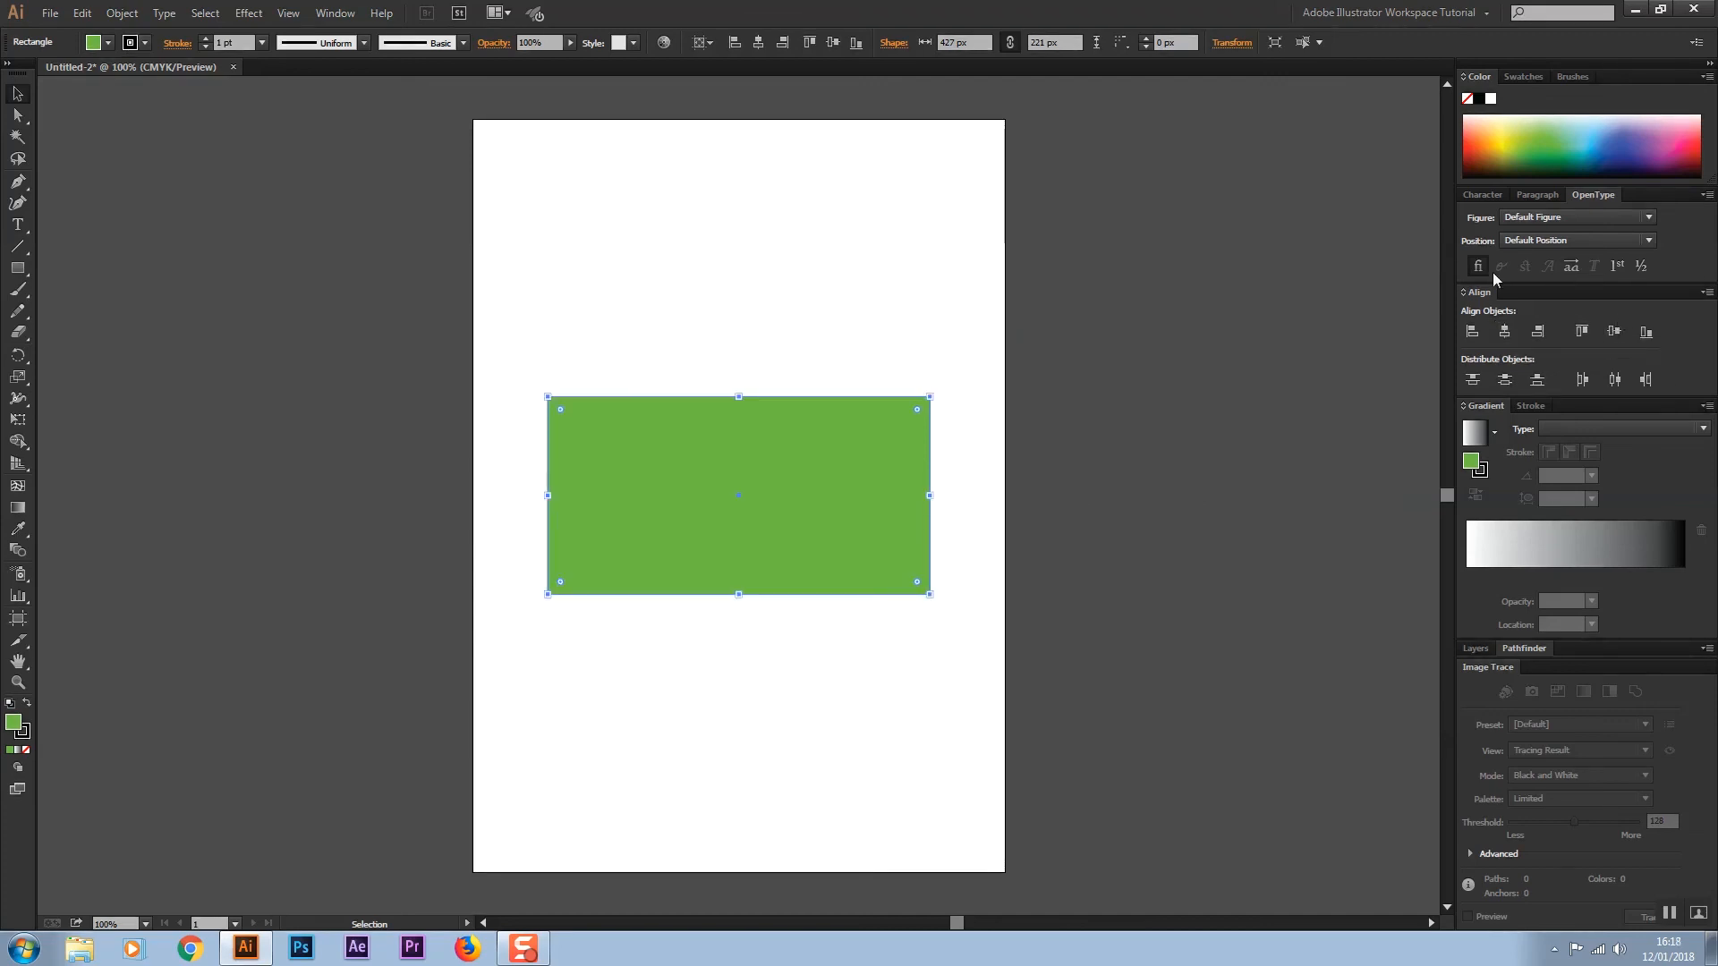
# Apply a Radial gradient to the rectangle's fill
pyautogui.click(1575, 428)
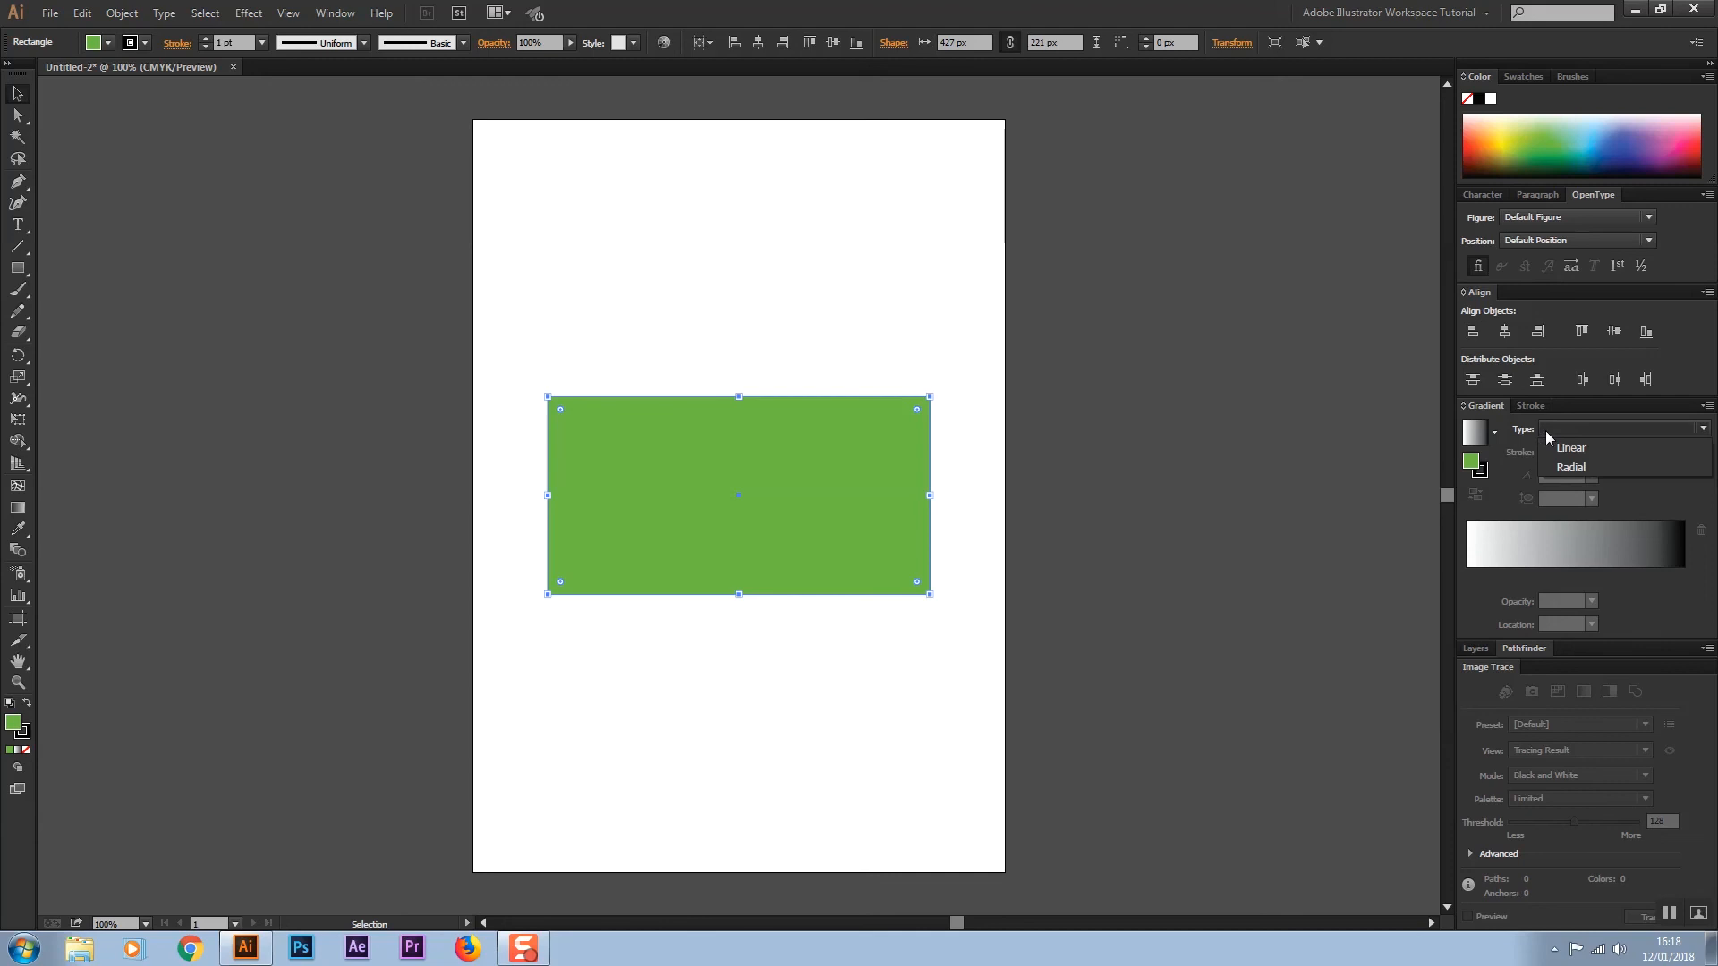
pyautogui.click(1562, 465)
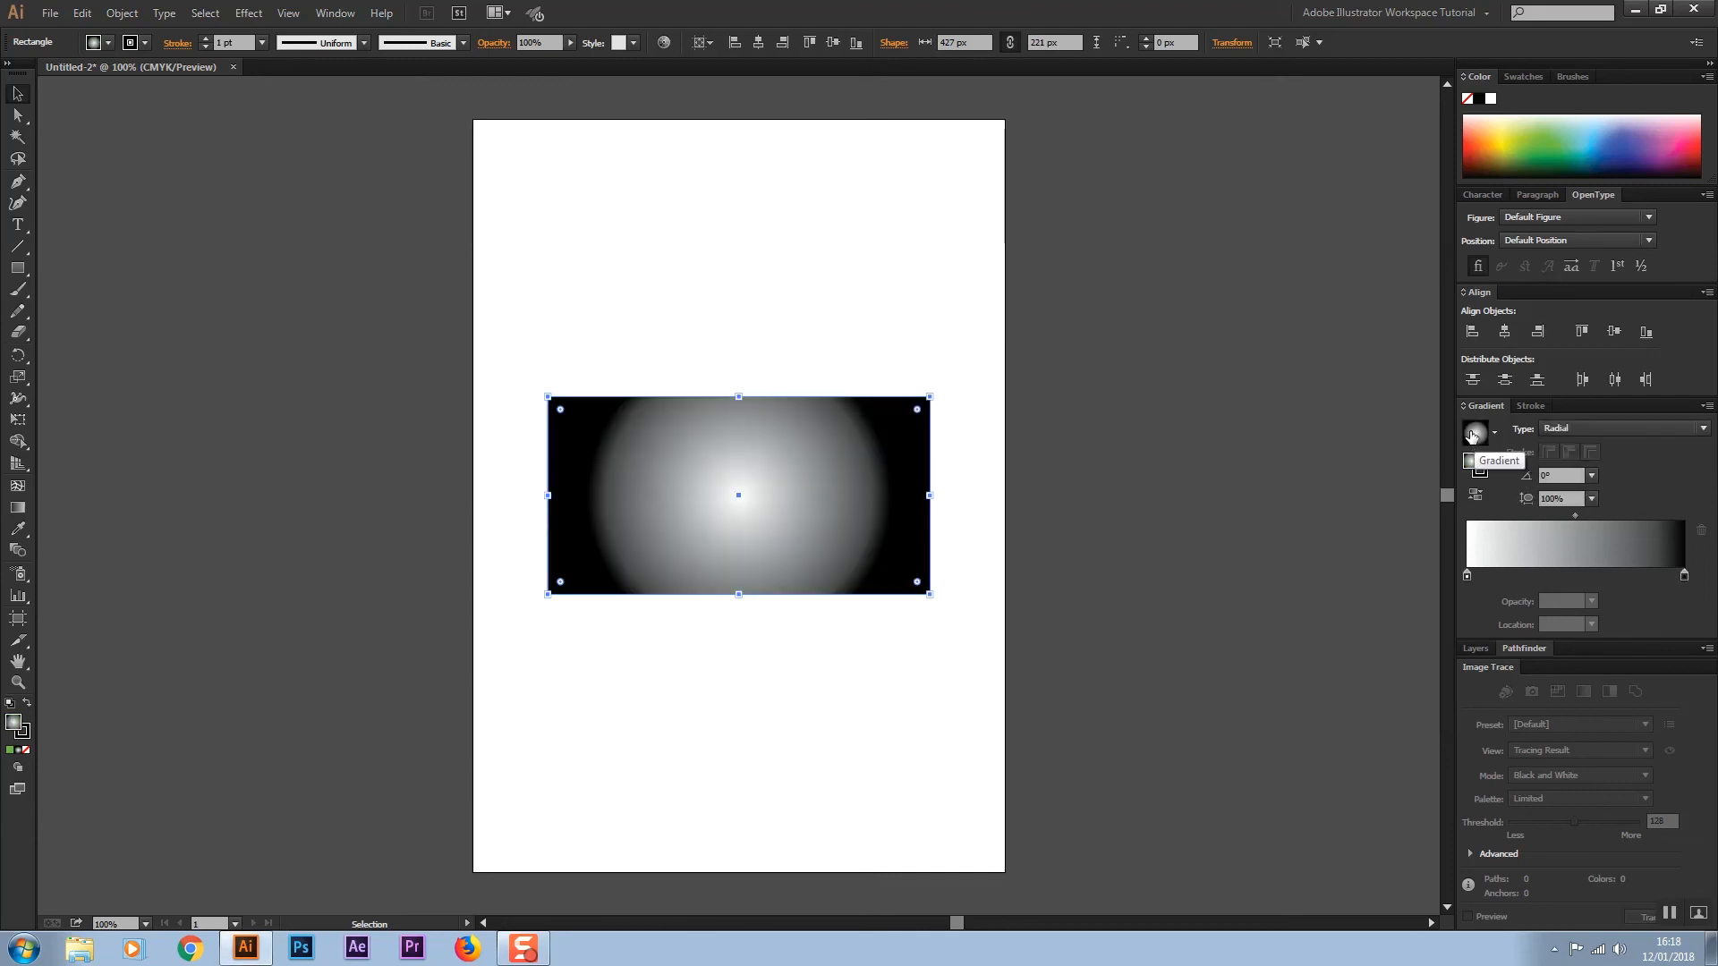
pyautogui.doubleClick(1478, 469)
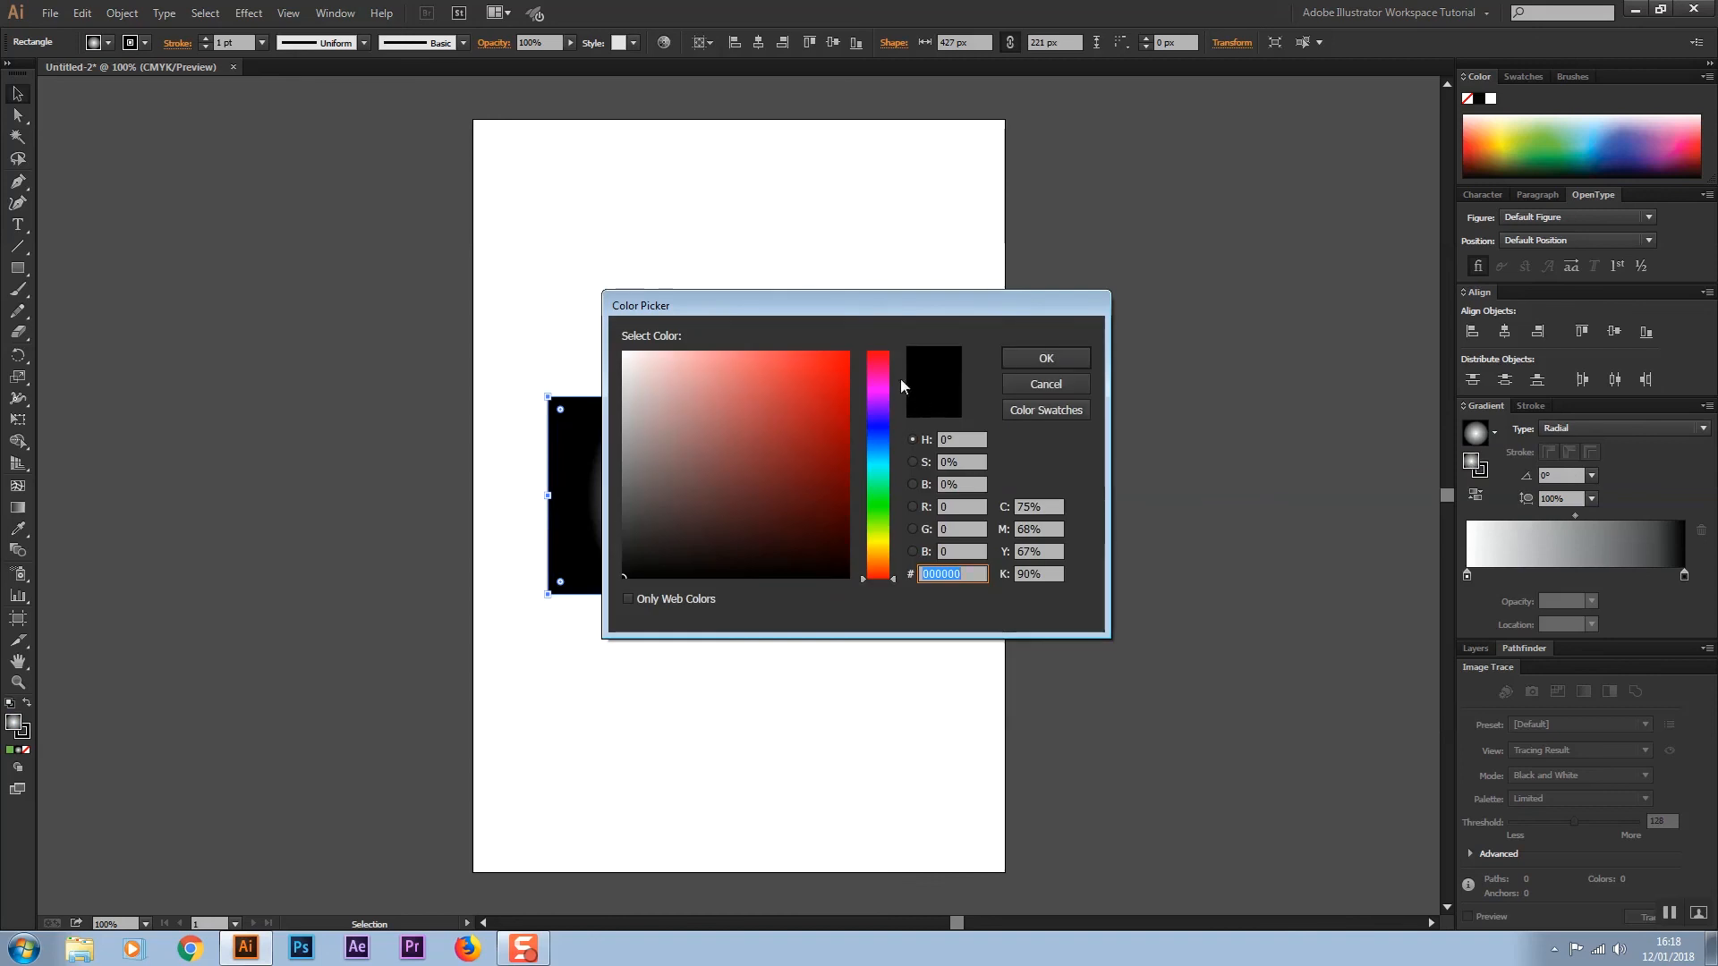
pyautogui.click(1005, 357)
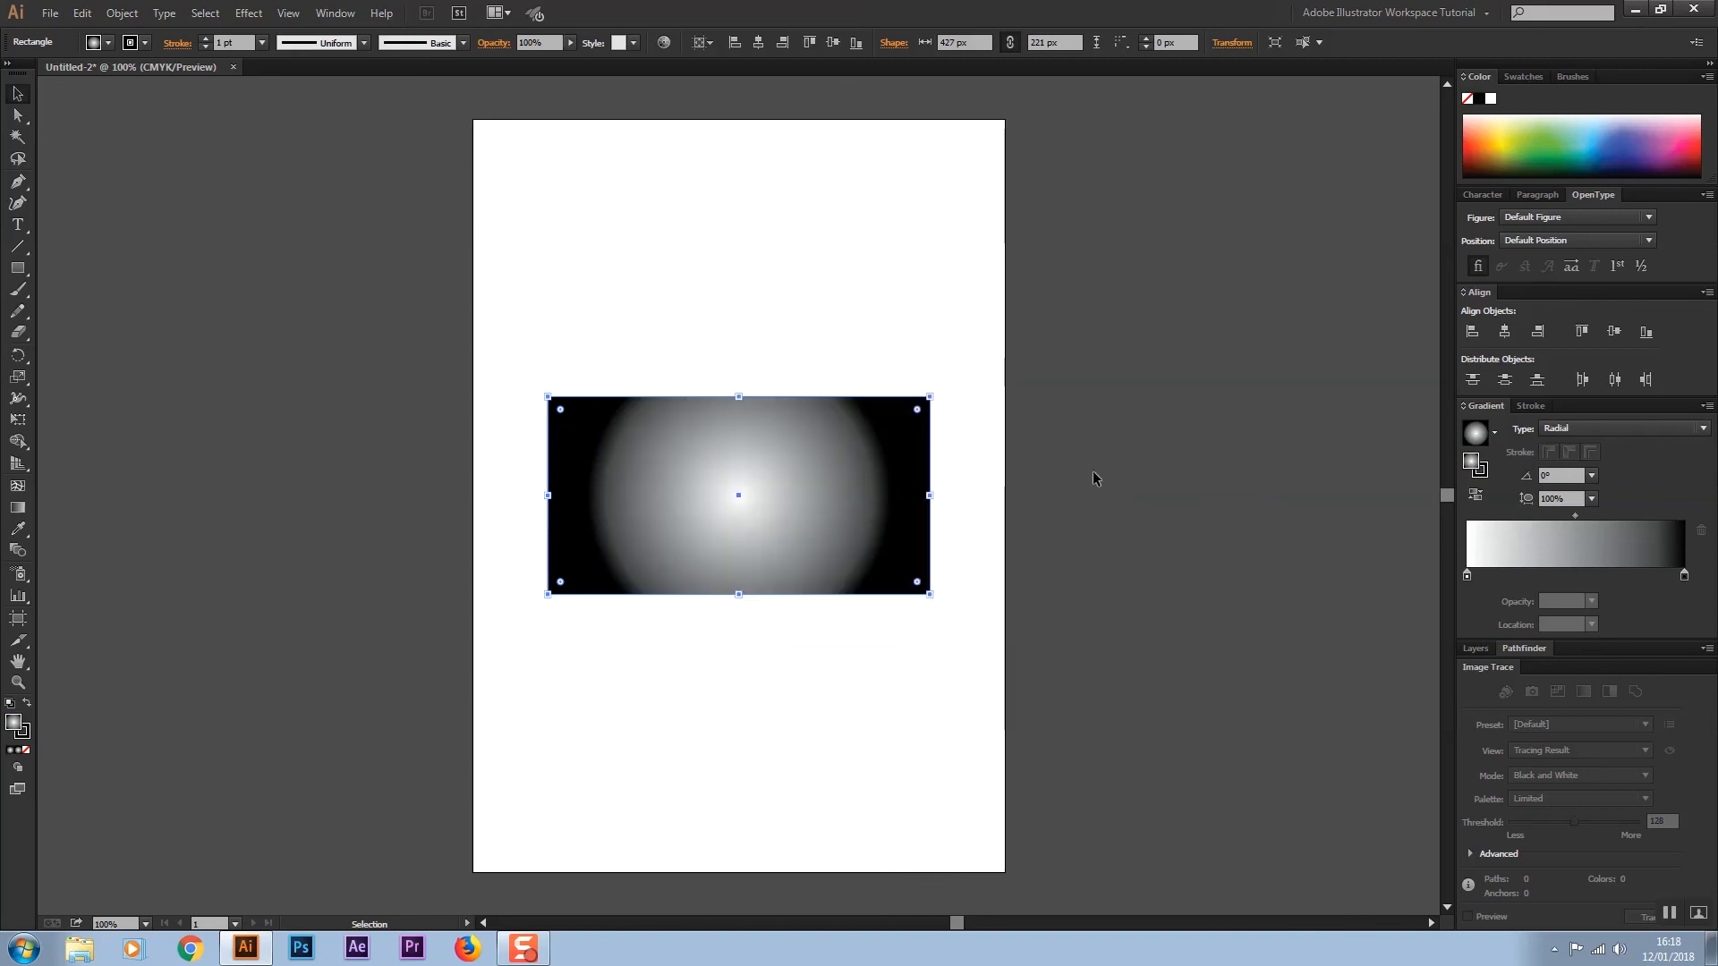
# Set the rectangle's fill to red in the Color Picker
pyautogui.doubleClick(1472, 463)
pyautogui.click(837, 369)
pyautogui.click(1045, 358)
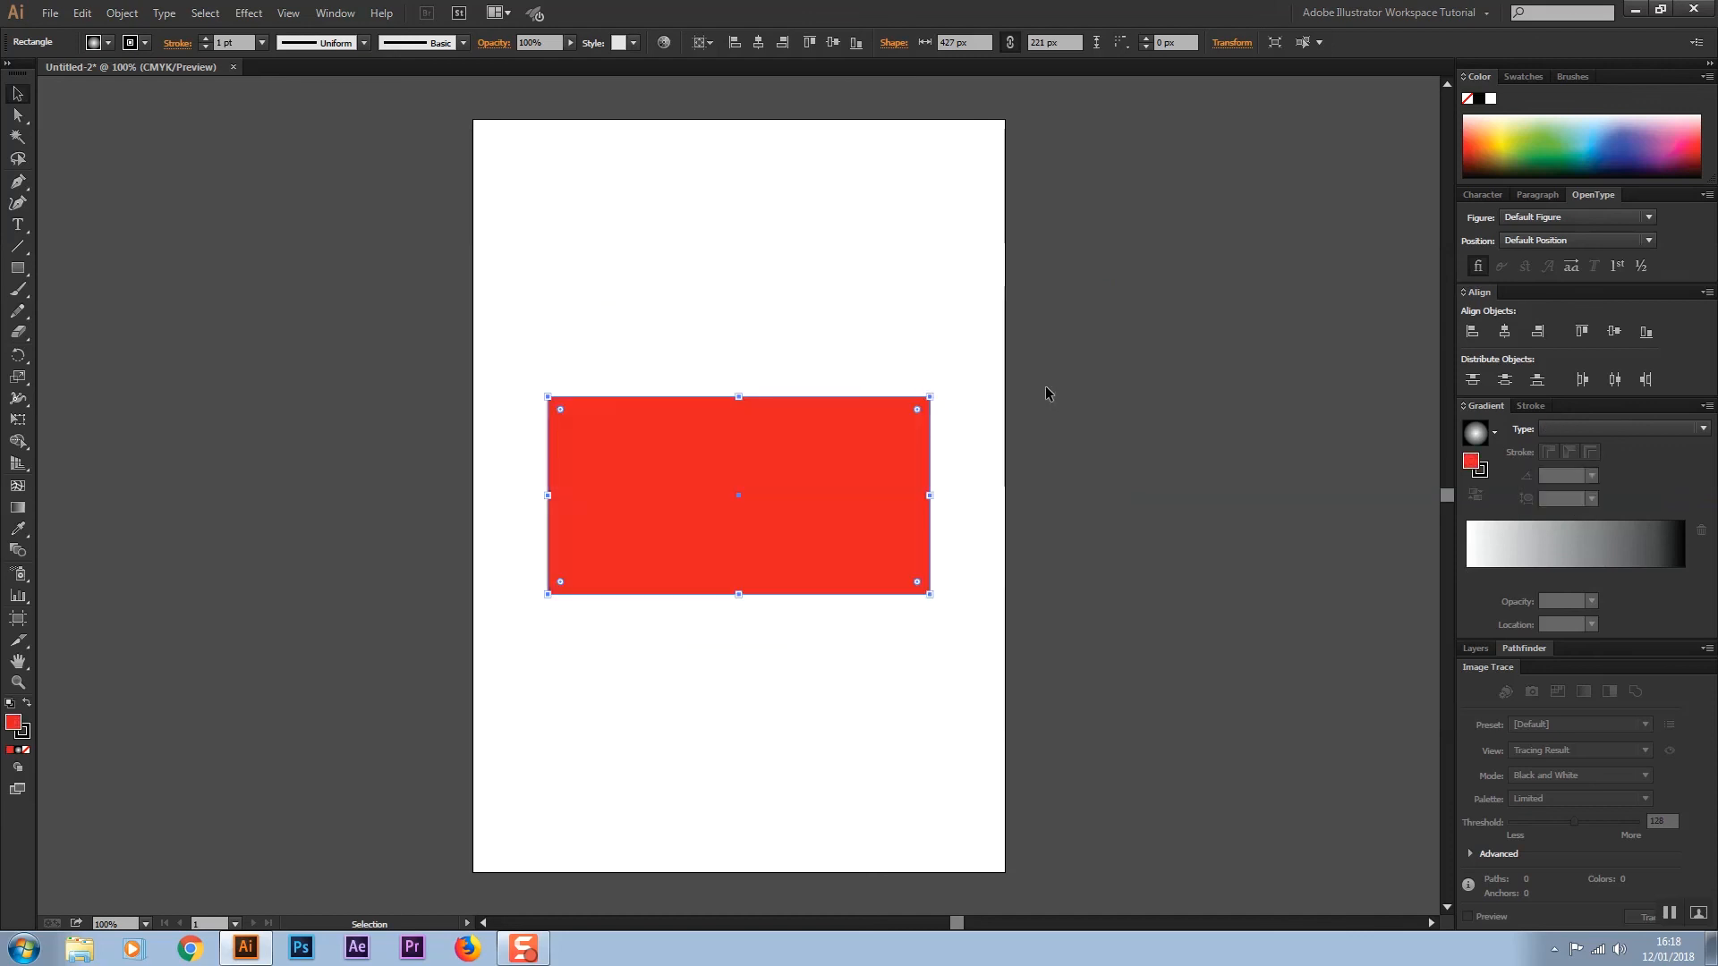
# Pick near-white F9F7F8 in the Color Picker and set the gradient type to Radial
pyautogui.doubleClick(1472, 463)
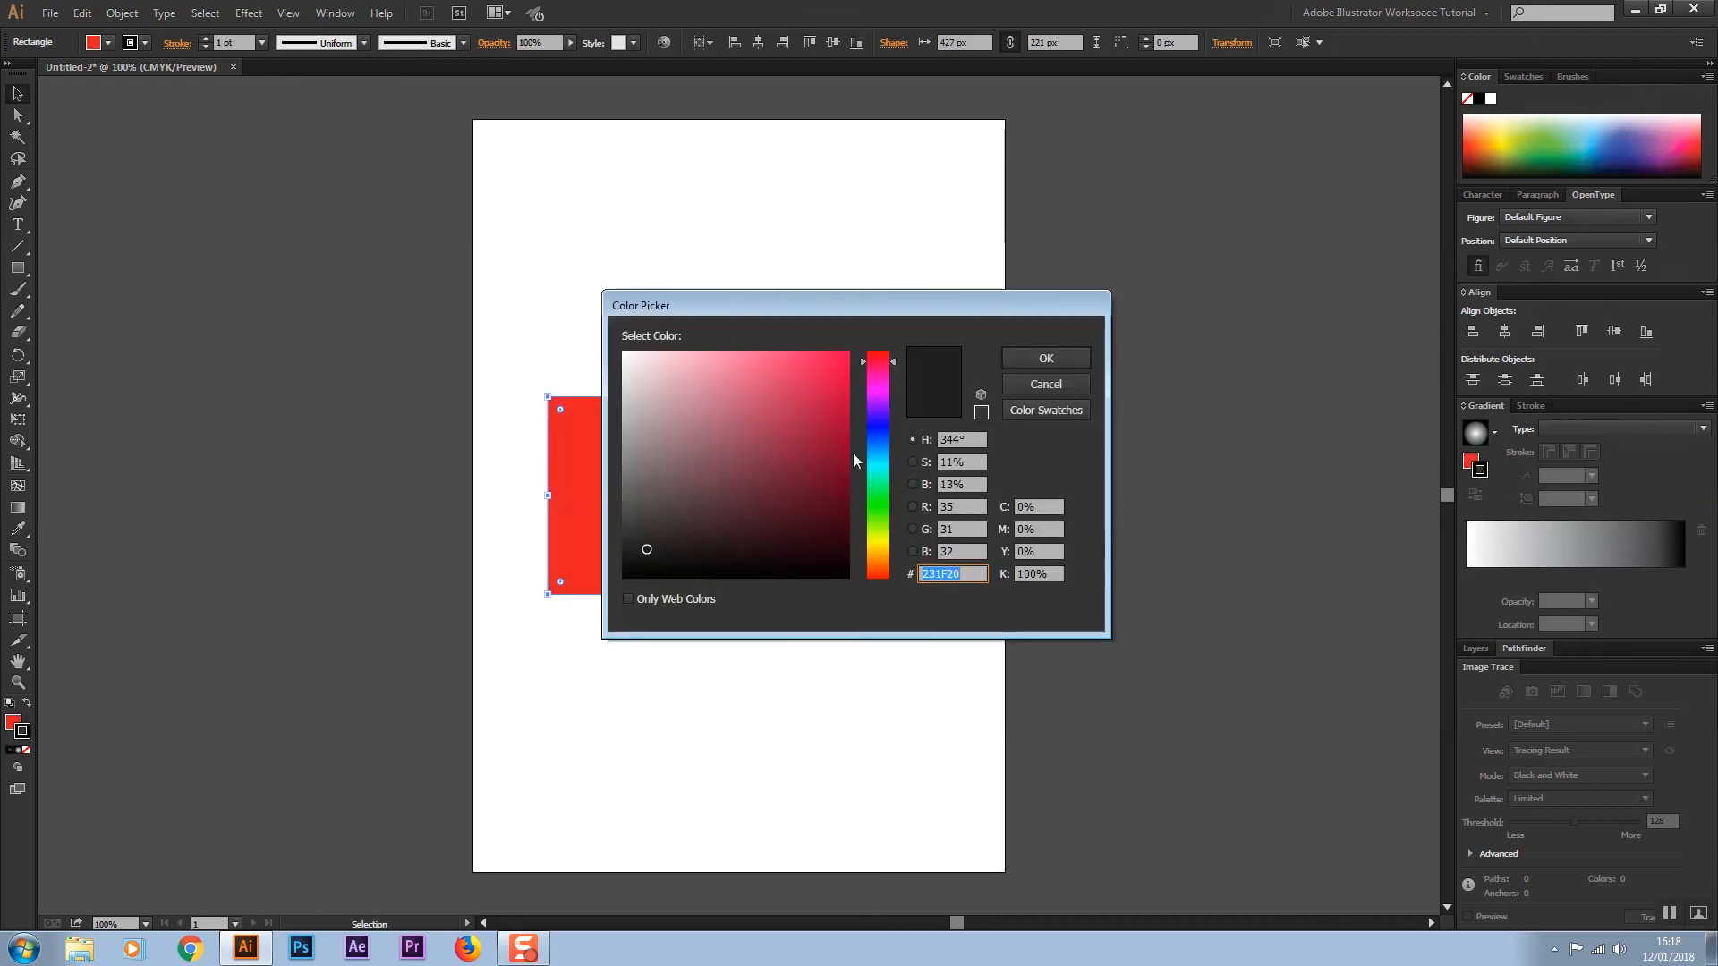
pyautogui.click(625, 356)
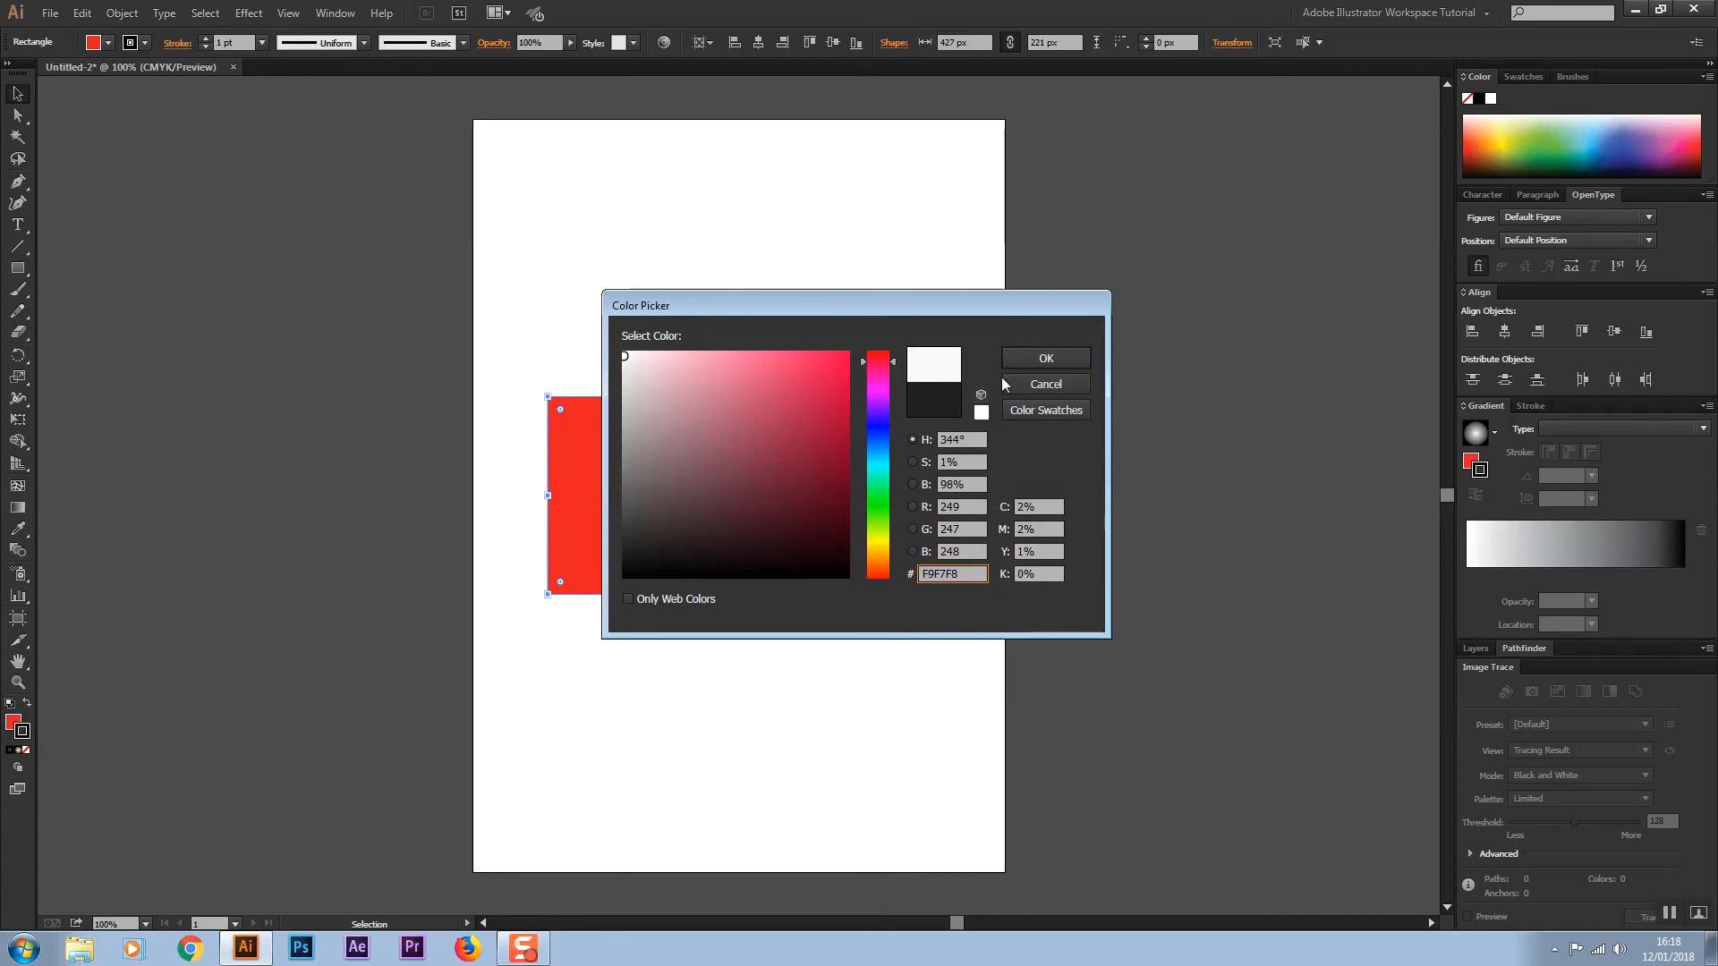
pyautogui.click(1032, 353)
pyautogui.click(1582, 430)
pyautogui.click(1571, 467)
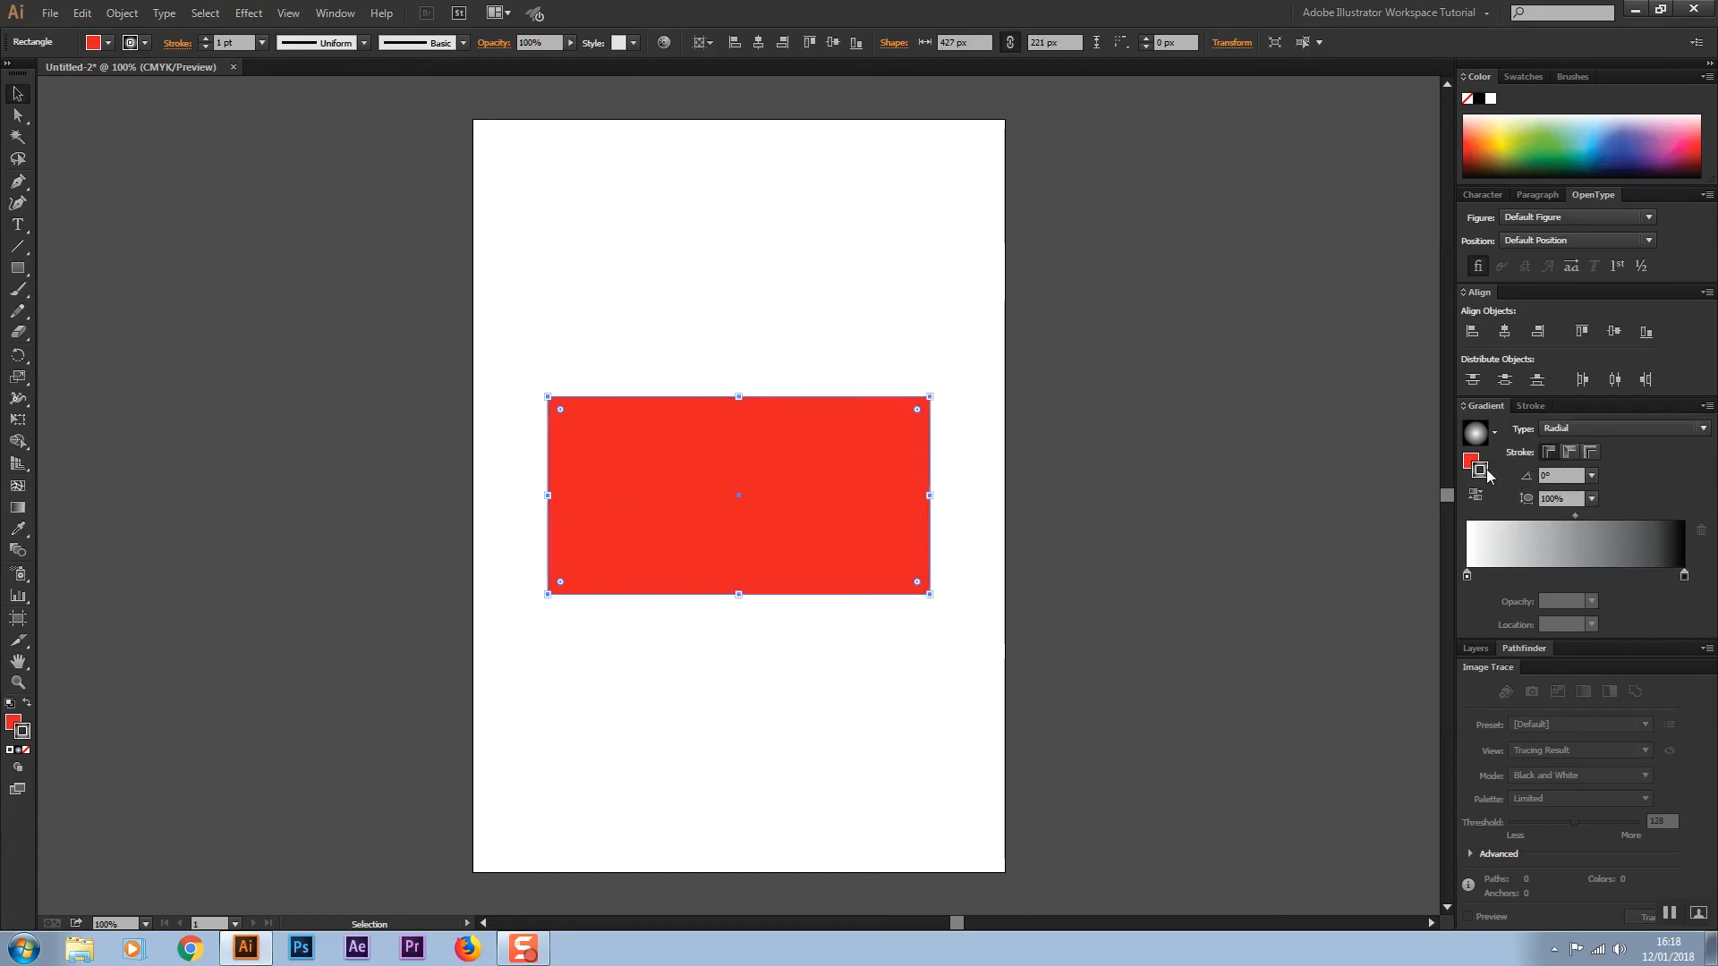
# Select the fill and apply a Radial gradient to it again
pyautogui.click(1470, 461)
pyautogui.click(1584, 428)
pyautogui.click(1587, 469)
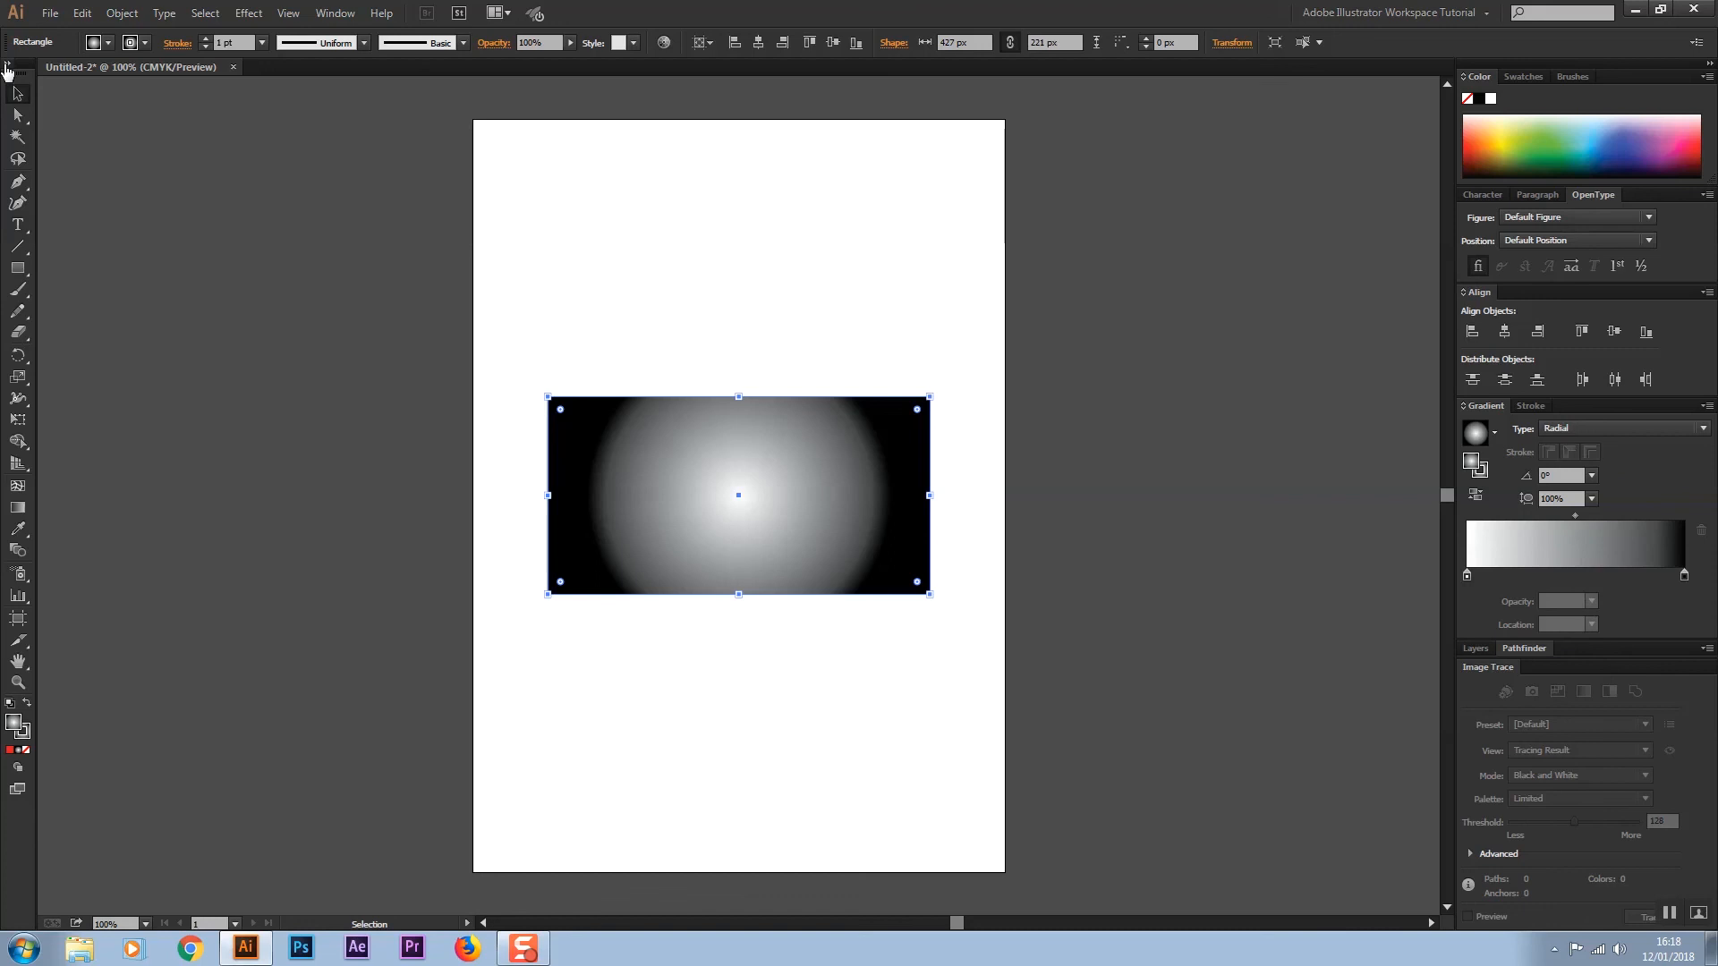
# Select the rectangle and delete it
pyautogui.moveTo(498, 364); pyautogui.dragTo(1038, 617)
pyautogui.press('Delete')
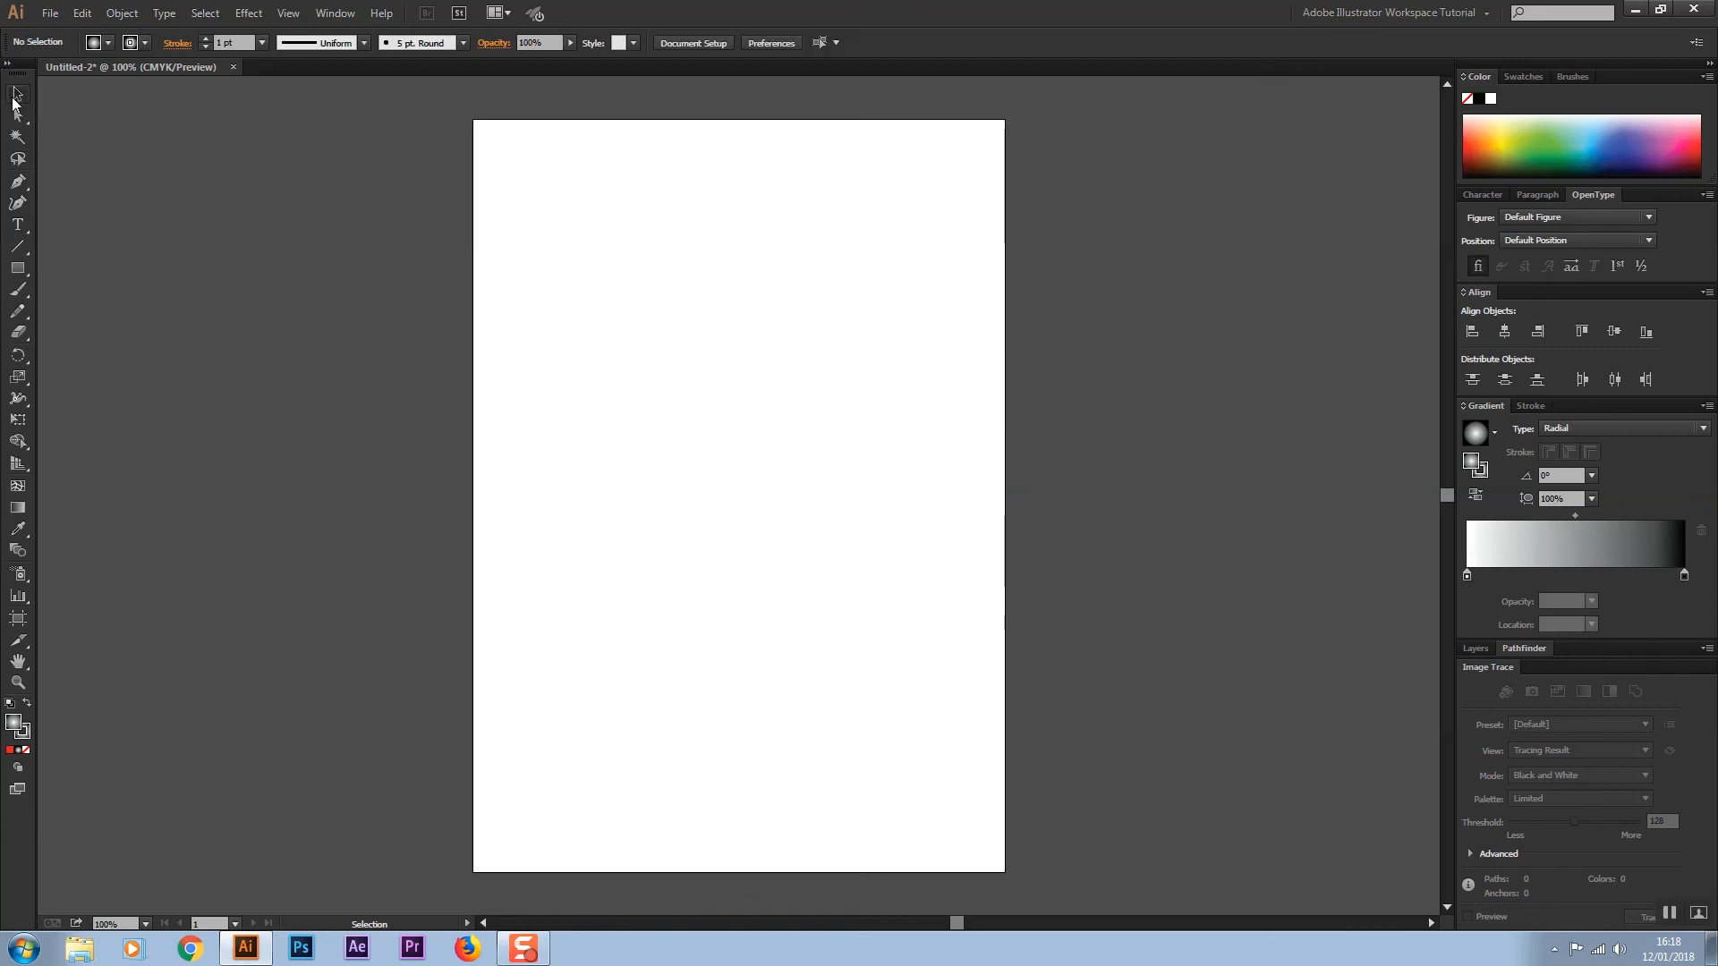